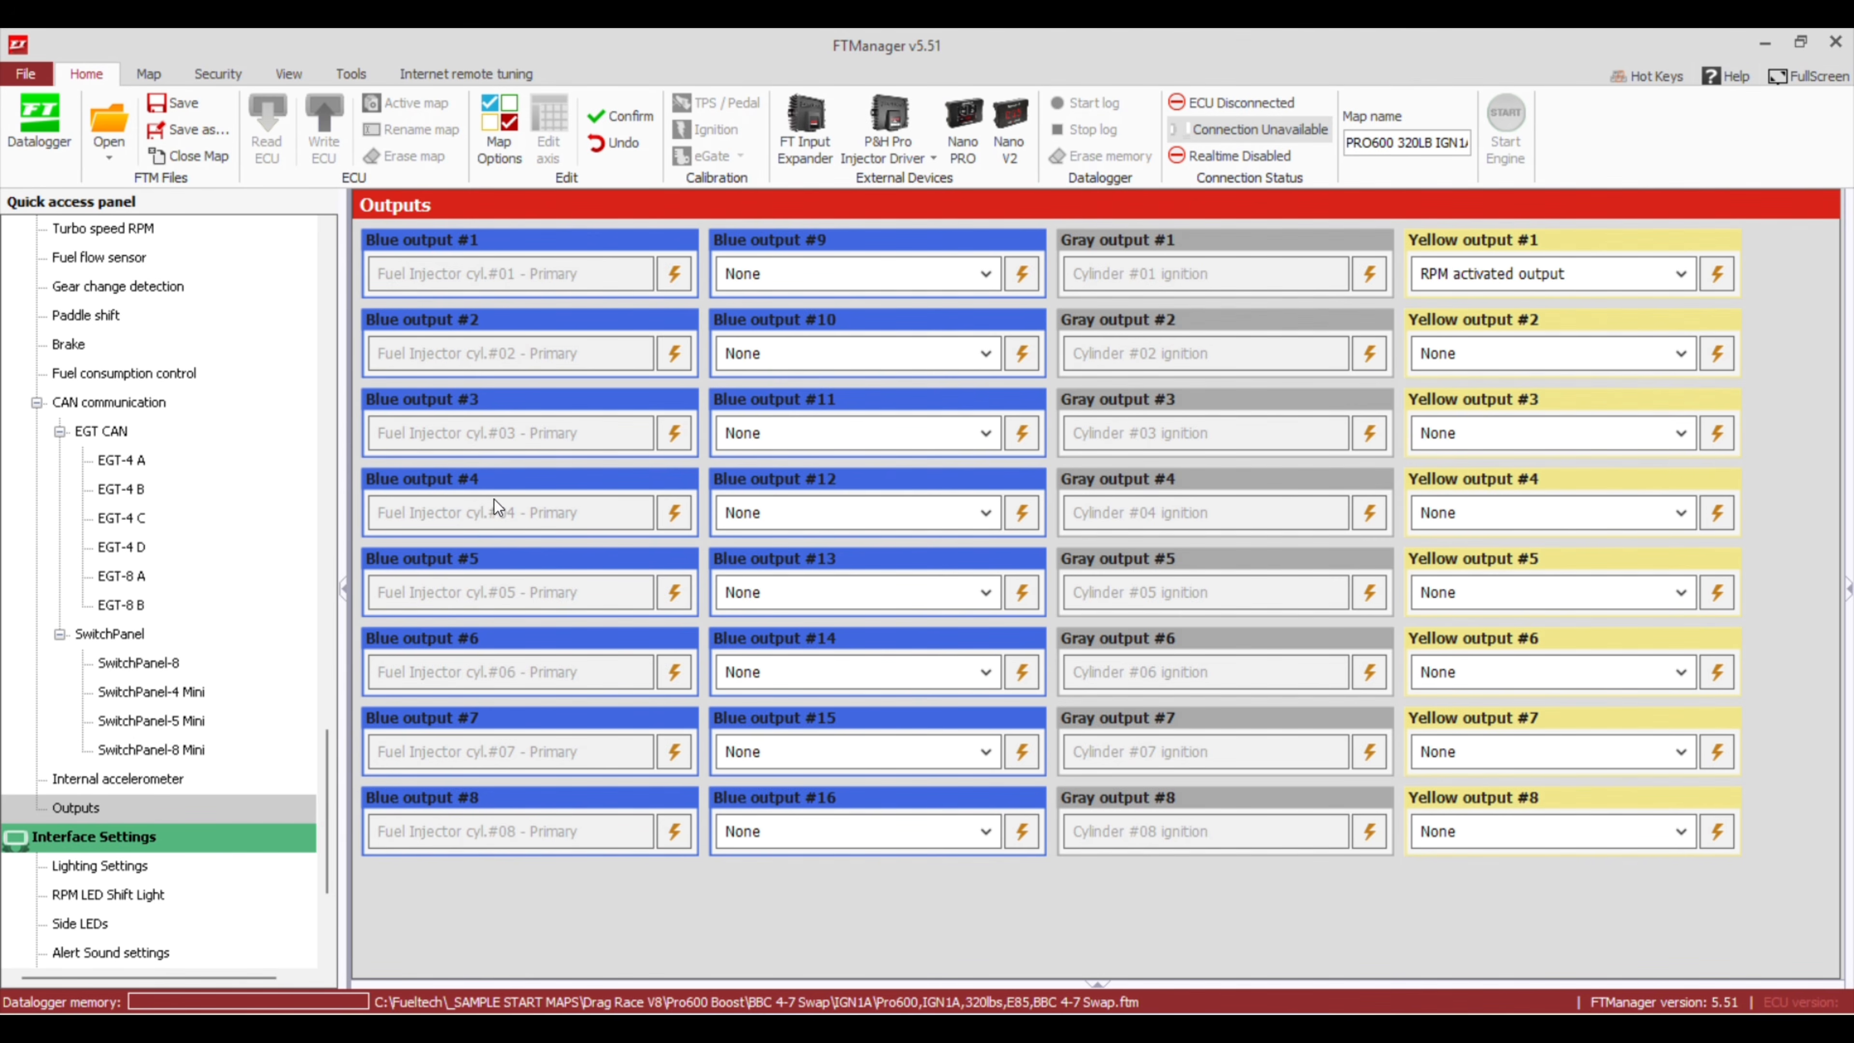
# Set the primary fuel injection mode to Semi-sequential with 4 primary outputs and confirm the change
pyautogui.moveTo(325, 788); pyautogui.dragTo(319, 626)
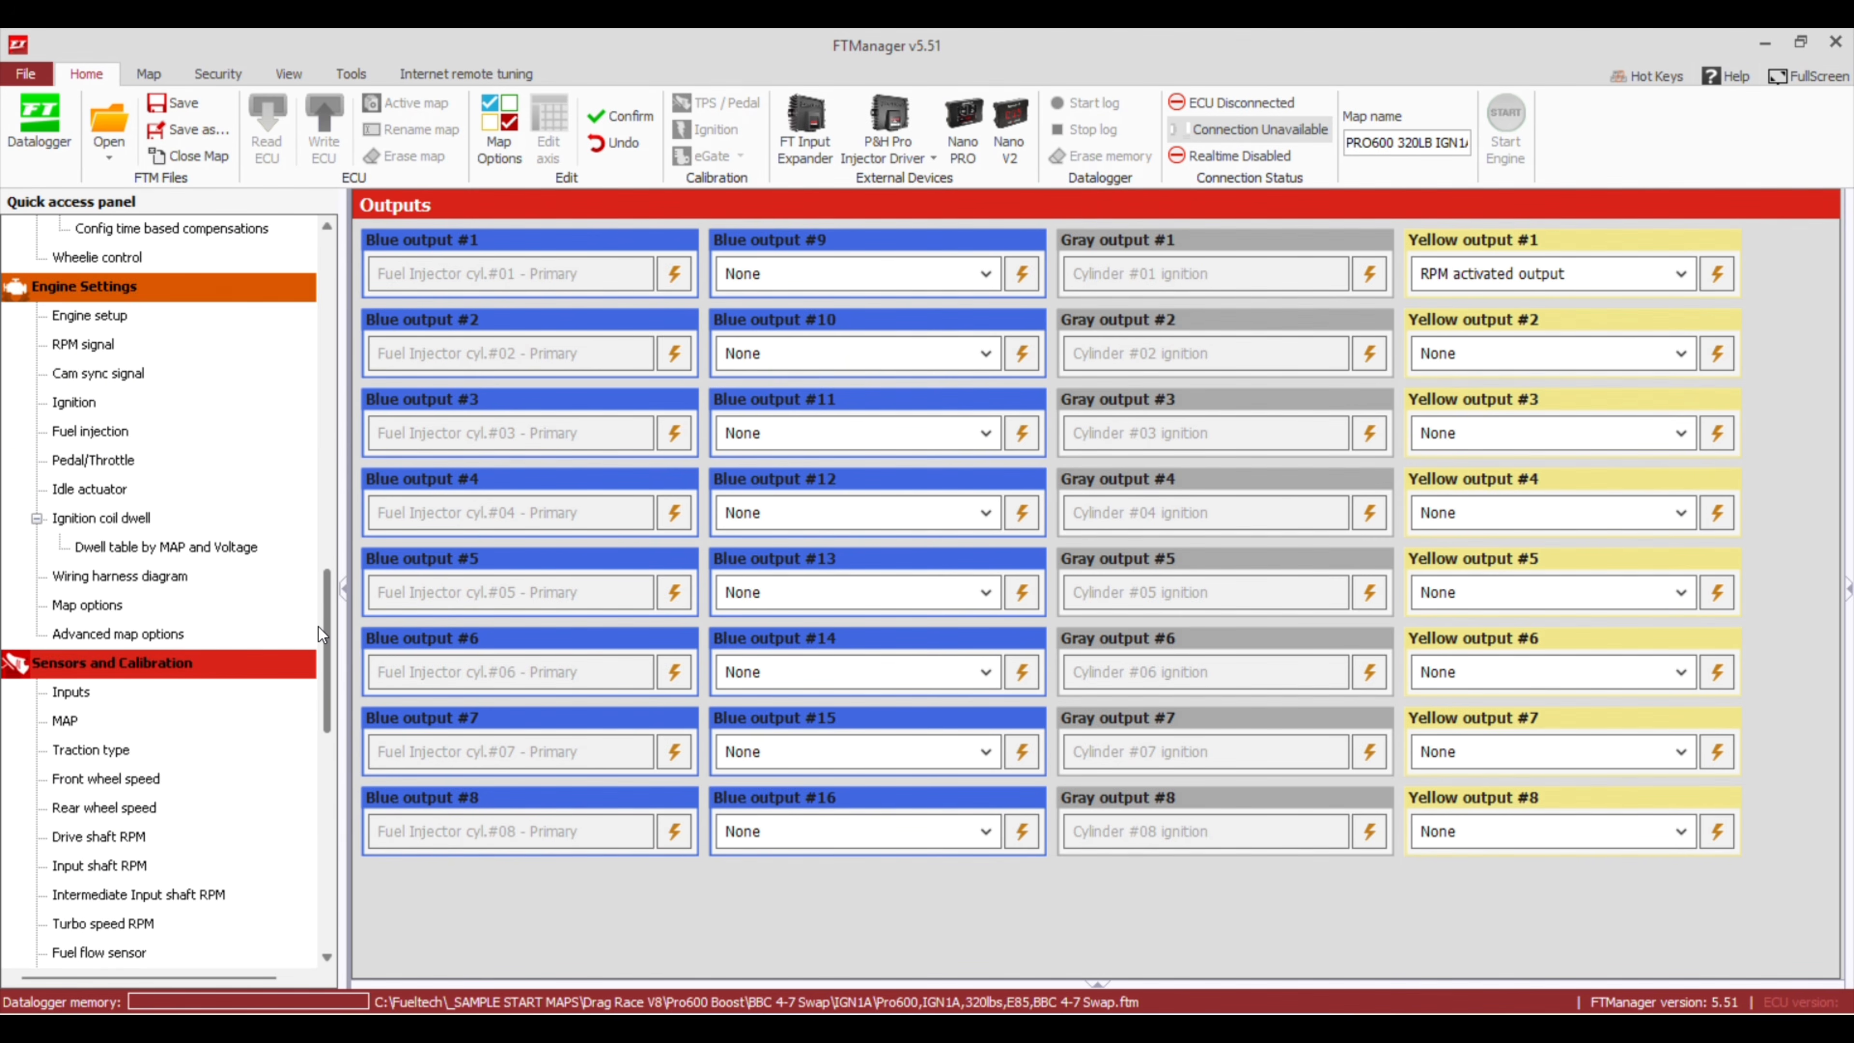
pyautogui.click(84, 429)
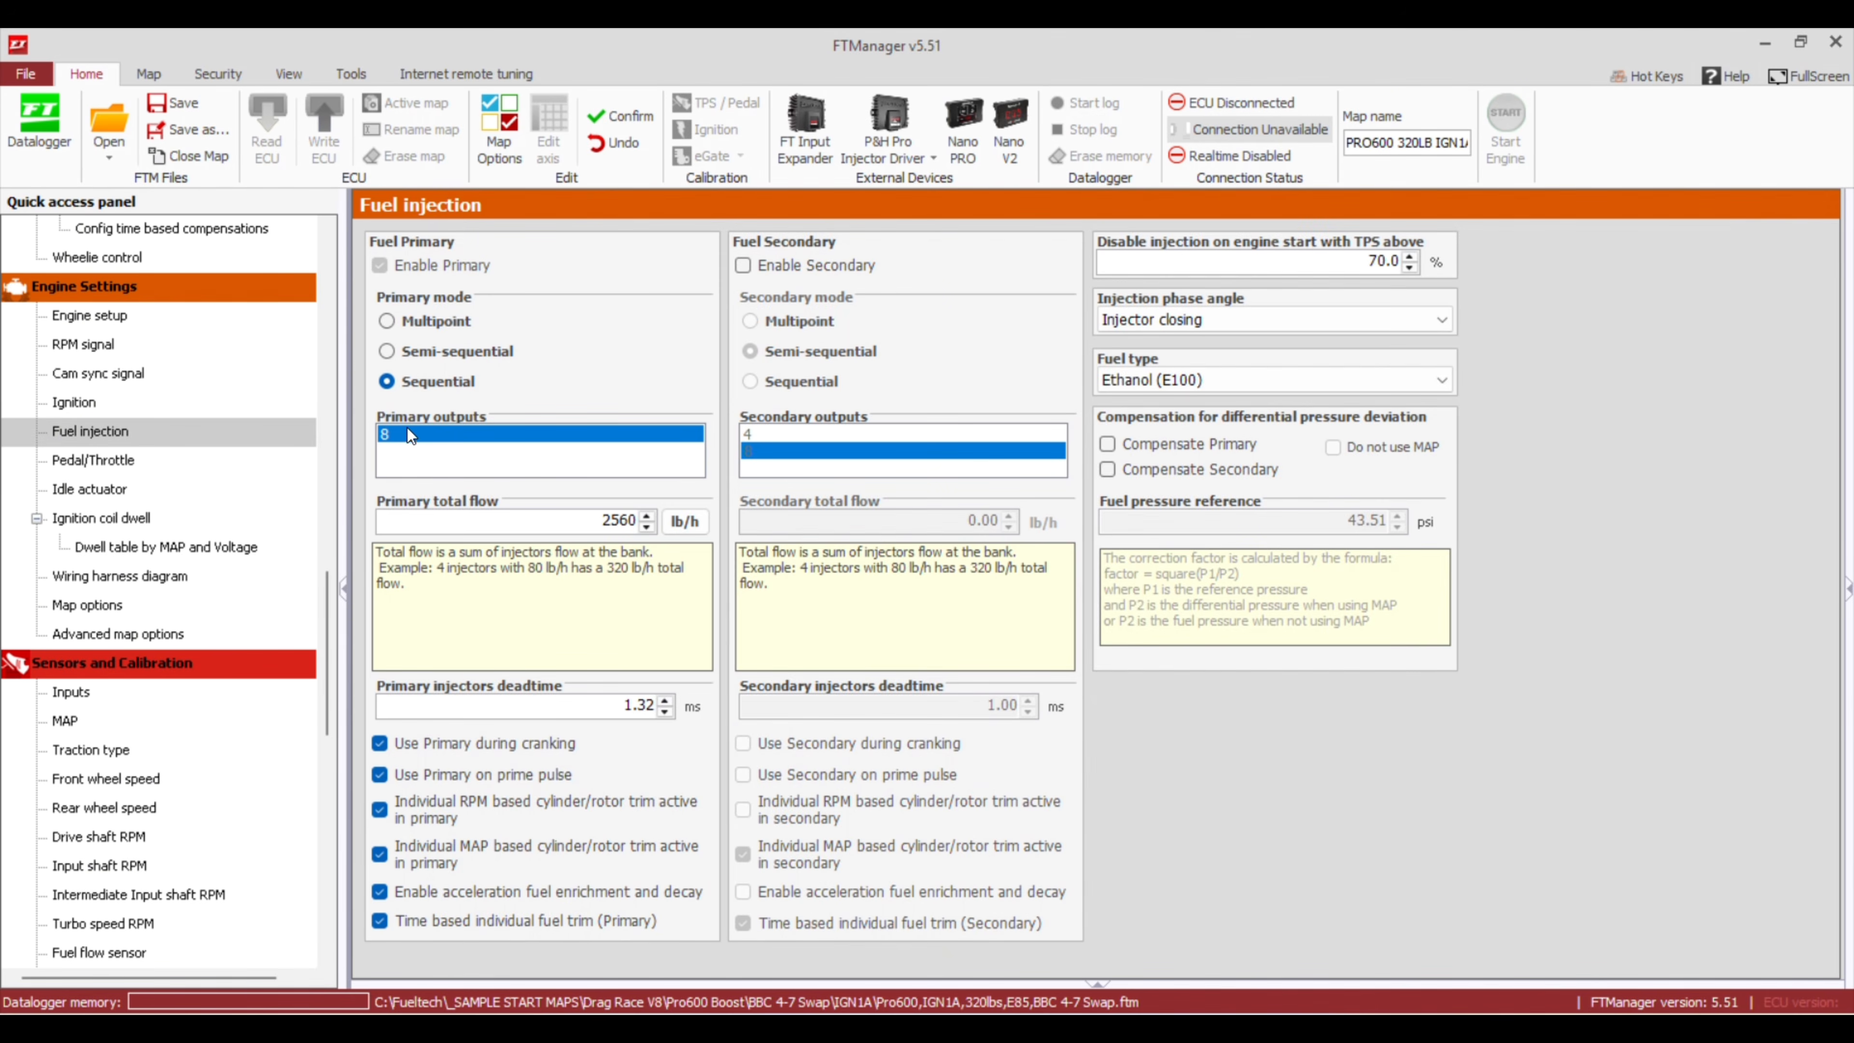
pyautogui.click(426, 354)
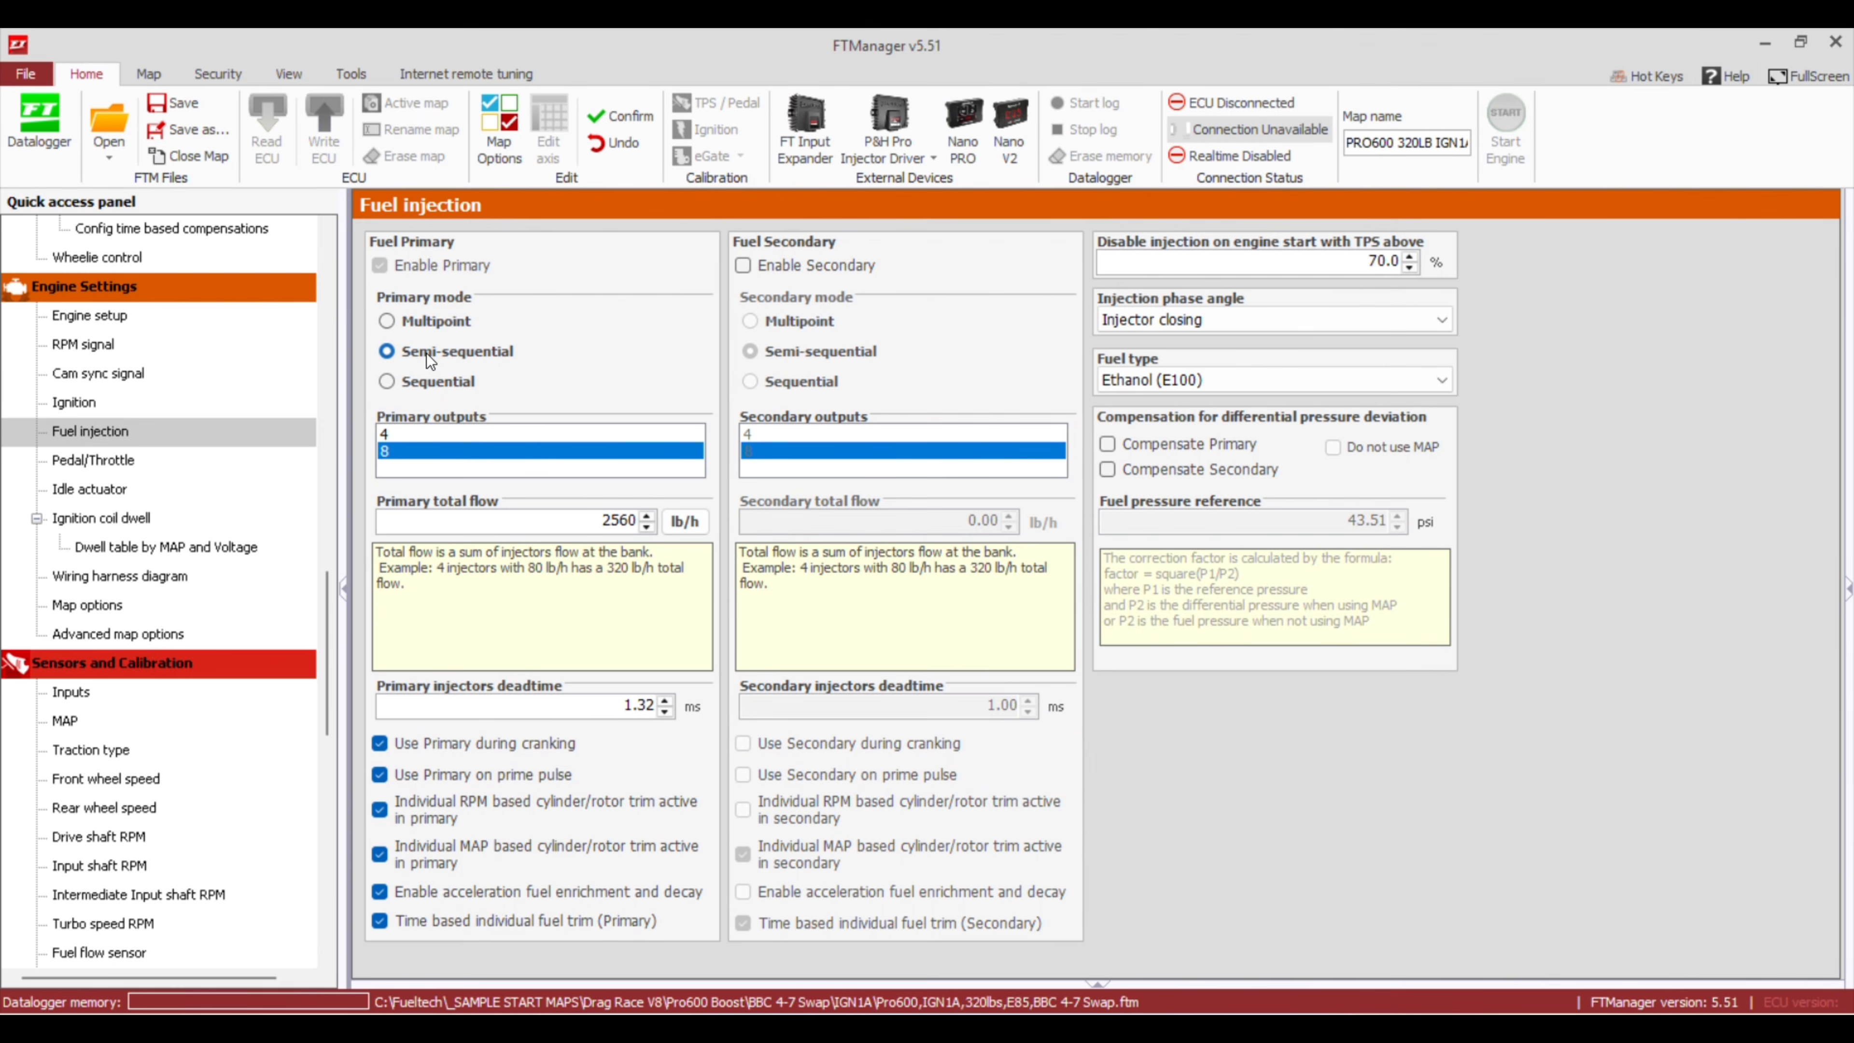
pyautogui.click(409, 435)
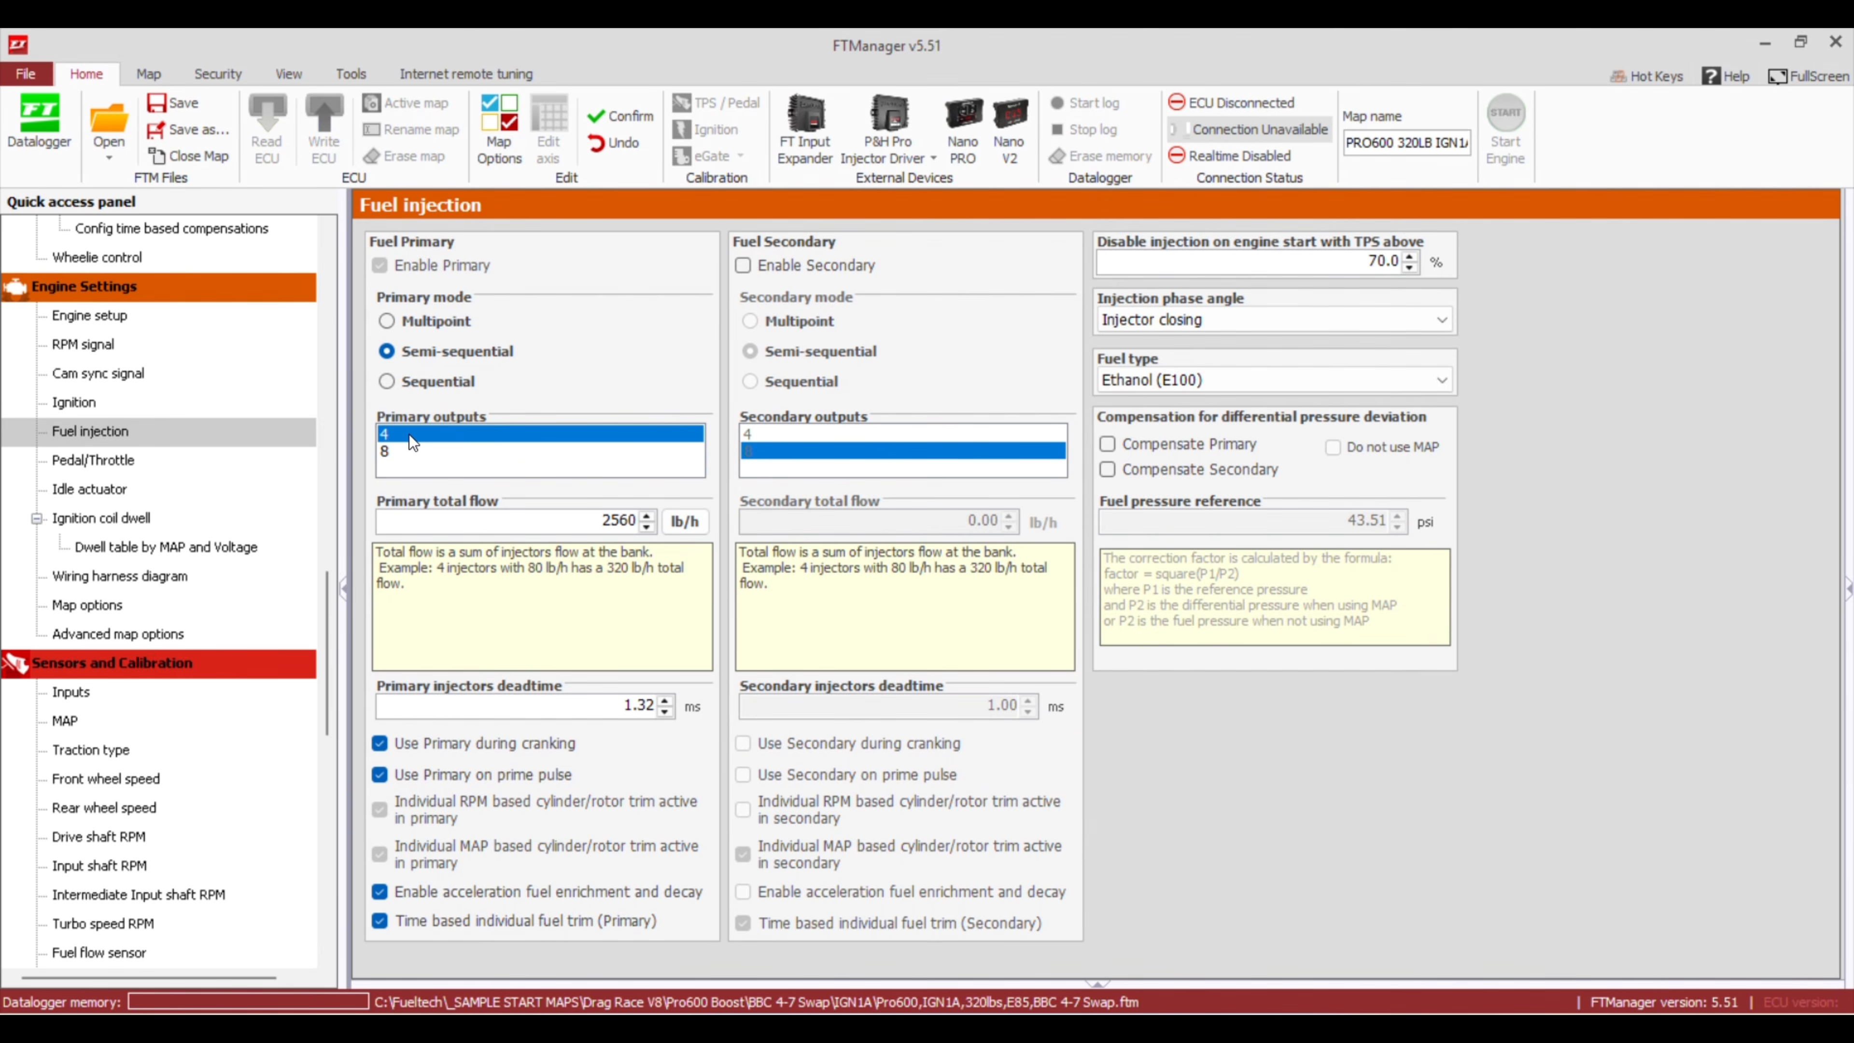
pyautogui.click(600, 118)
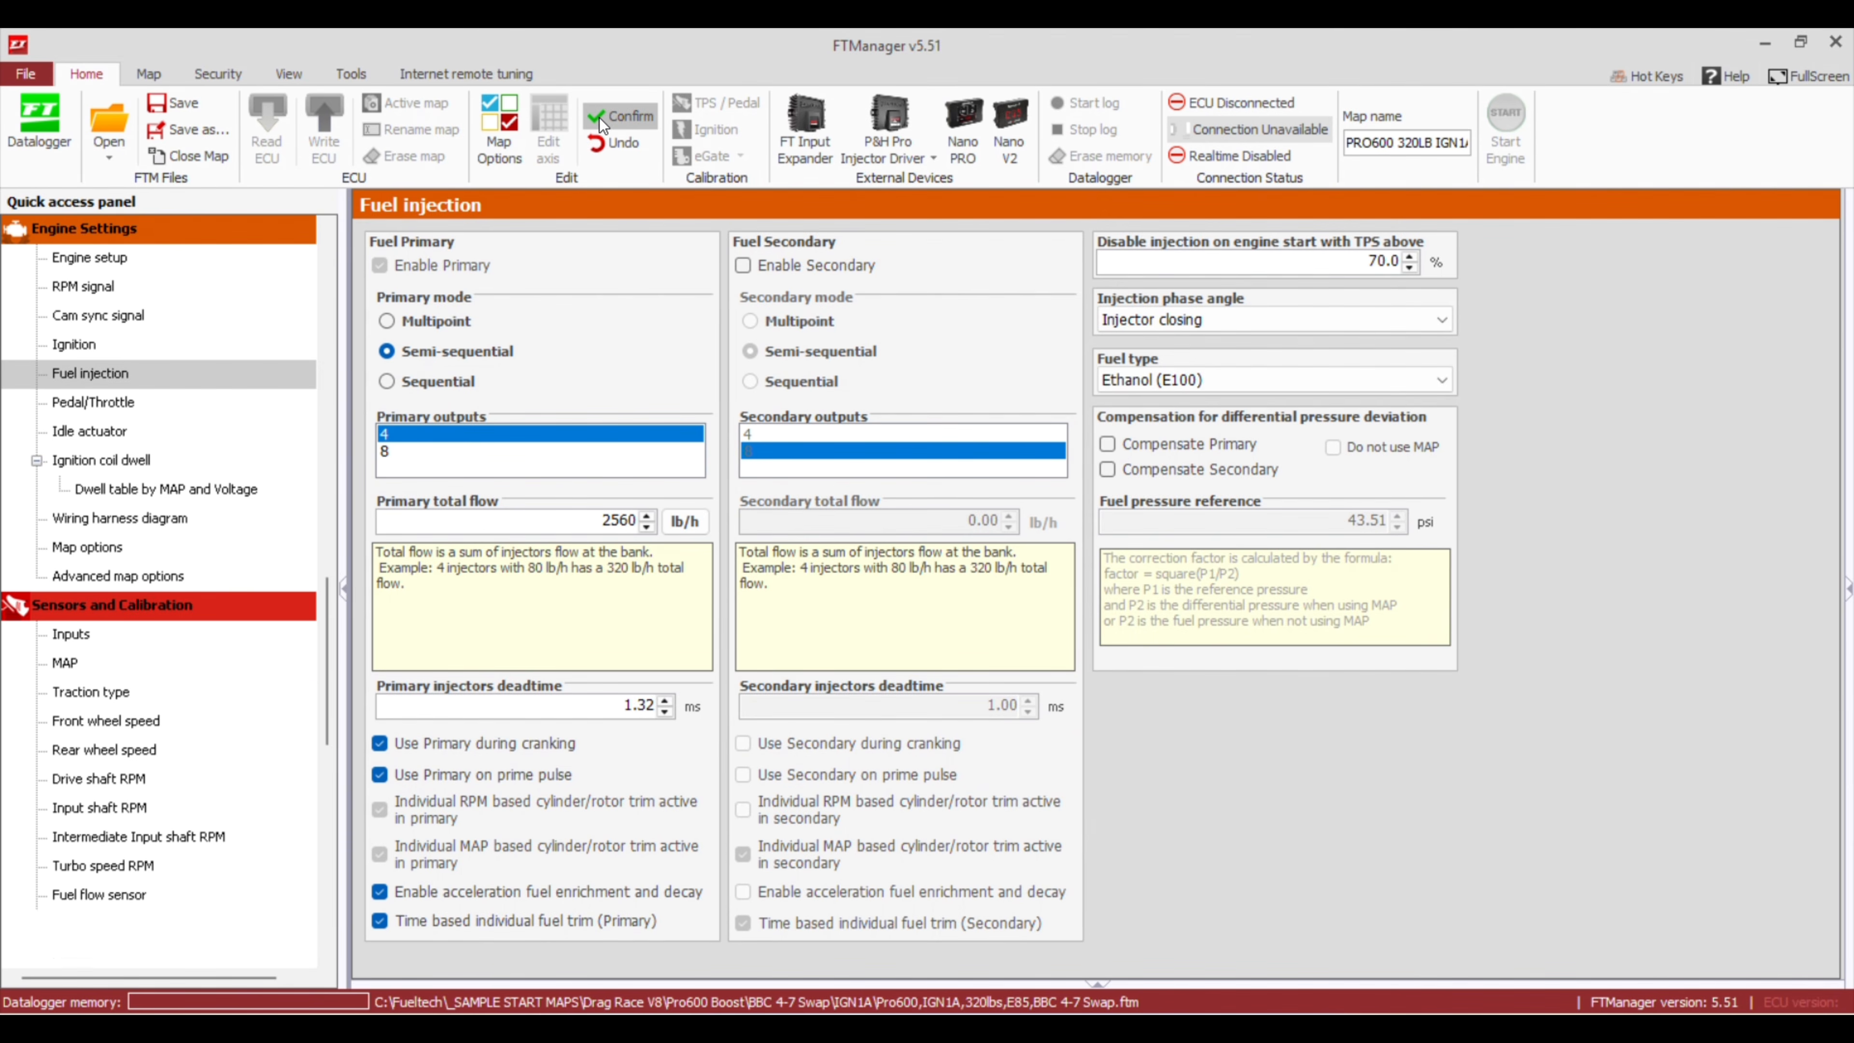
# Open the Outputs page under Sensors and Calibration to check the injector assignments on the blue outputs
pyautogui.scroll(-1, 322, 604)
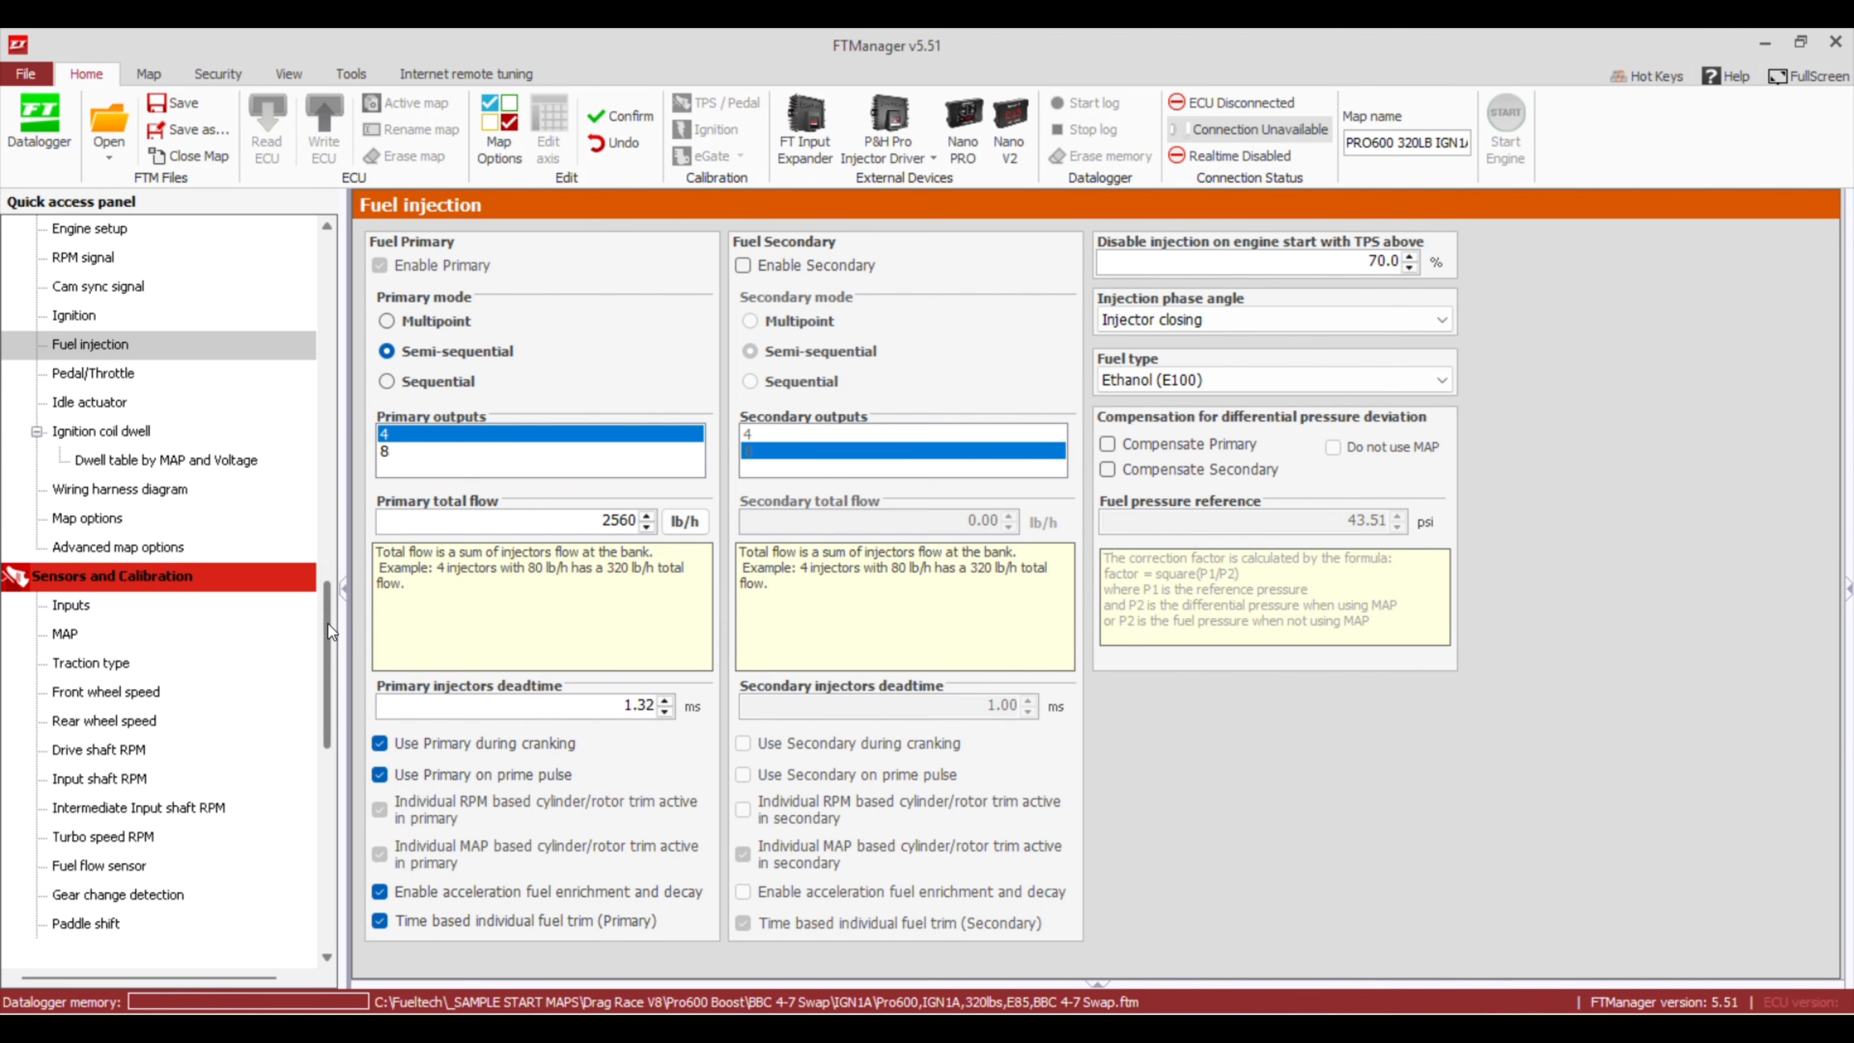
pyautogui.scroll(-2, 329, 632)
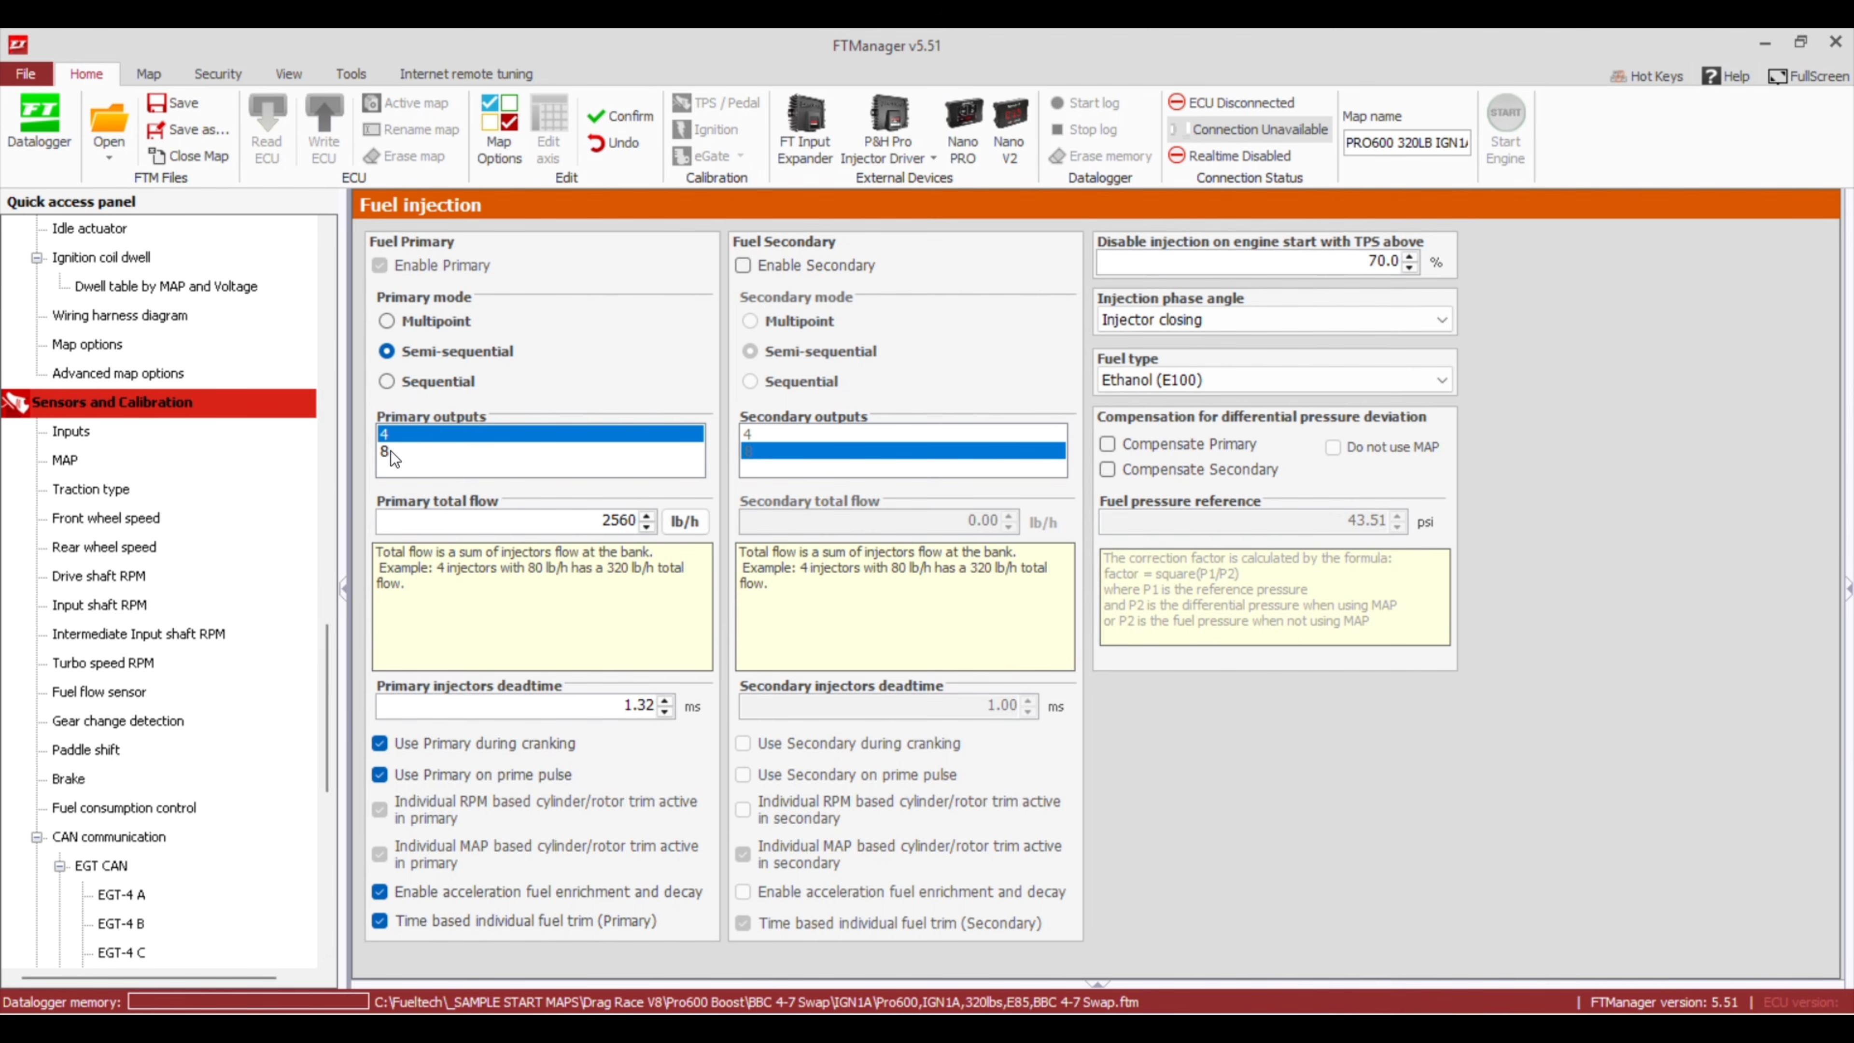
pyautogui.moveTo(329, 698); pyautogui.dragTo(322, 802)
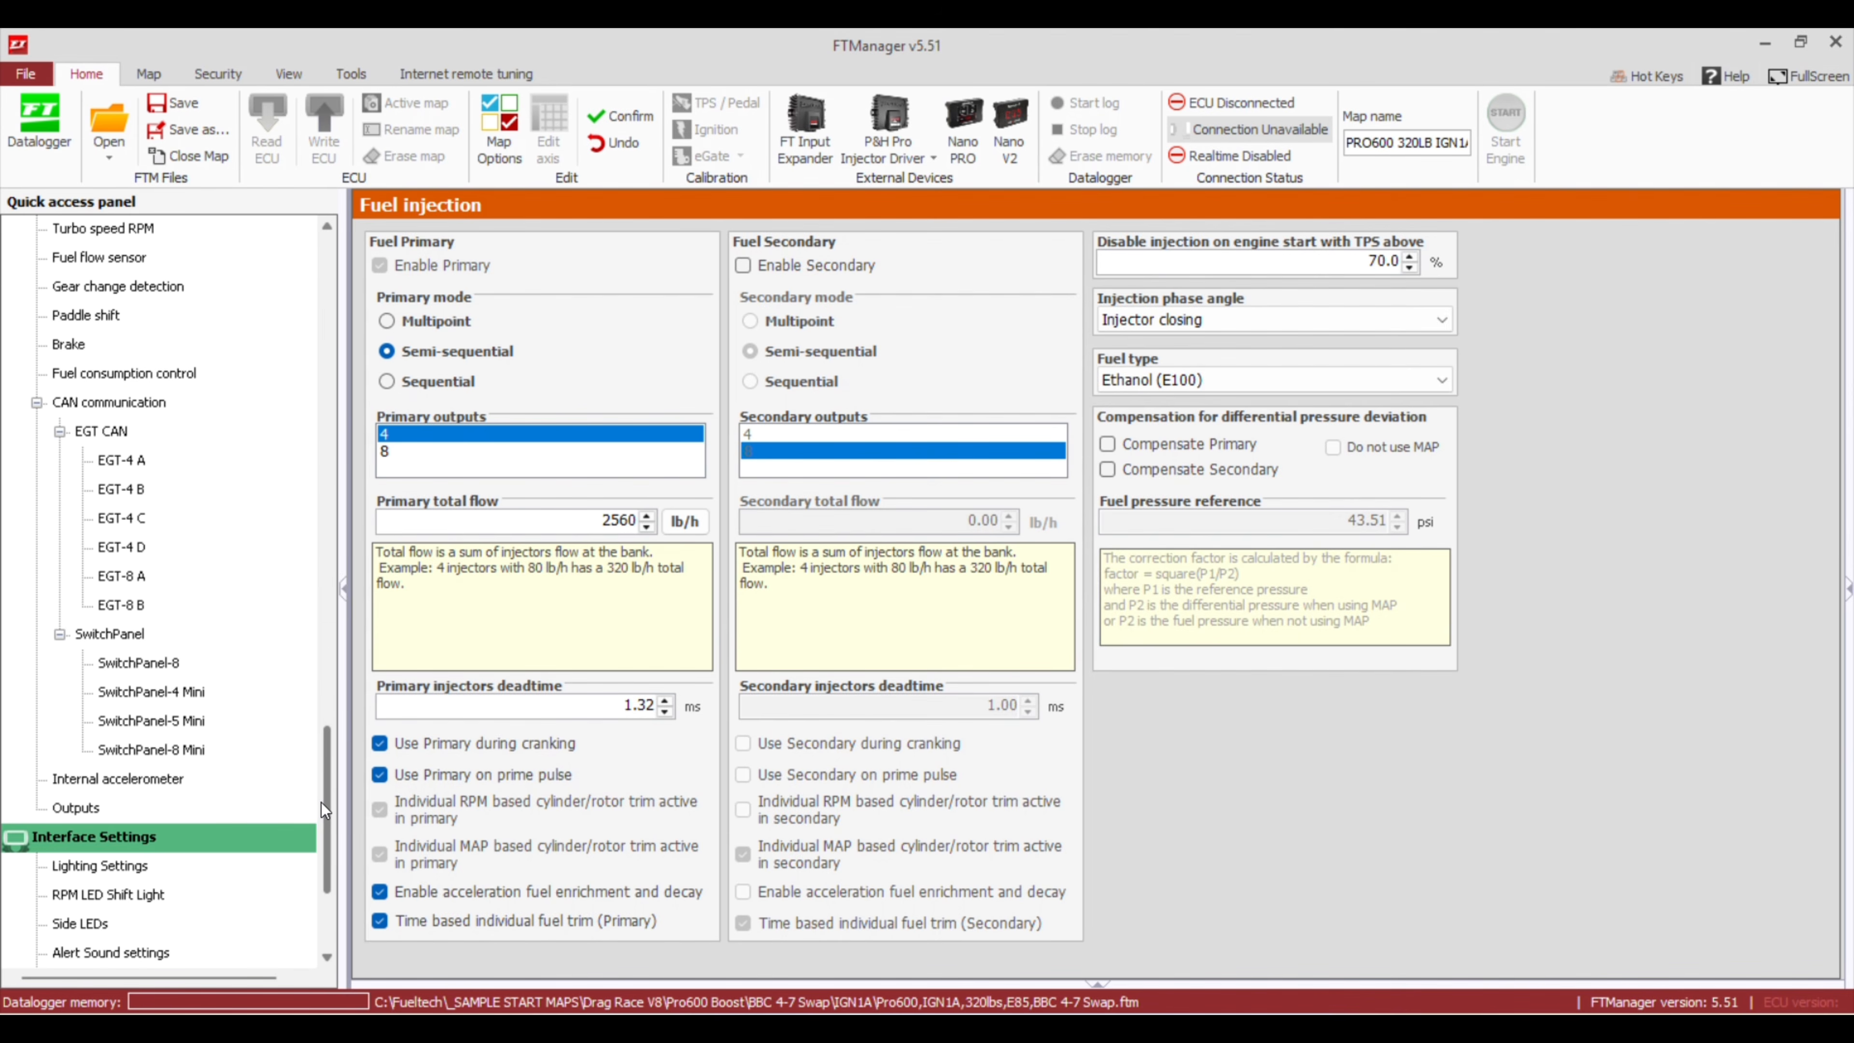
pyautogui.click(110, 813)
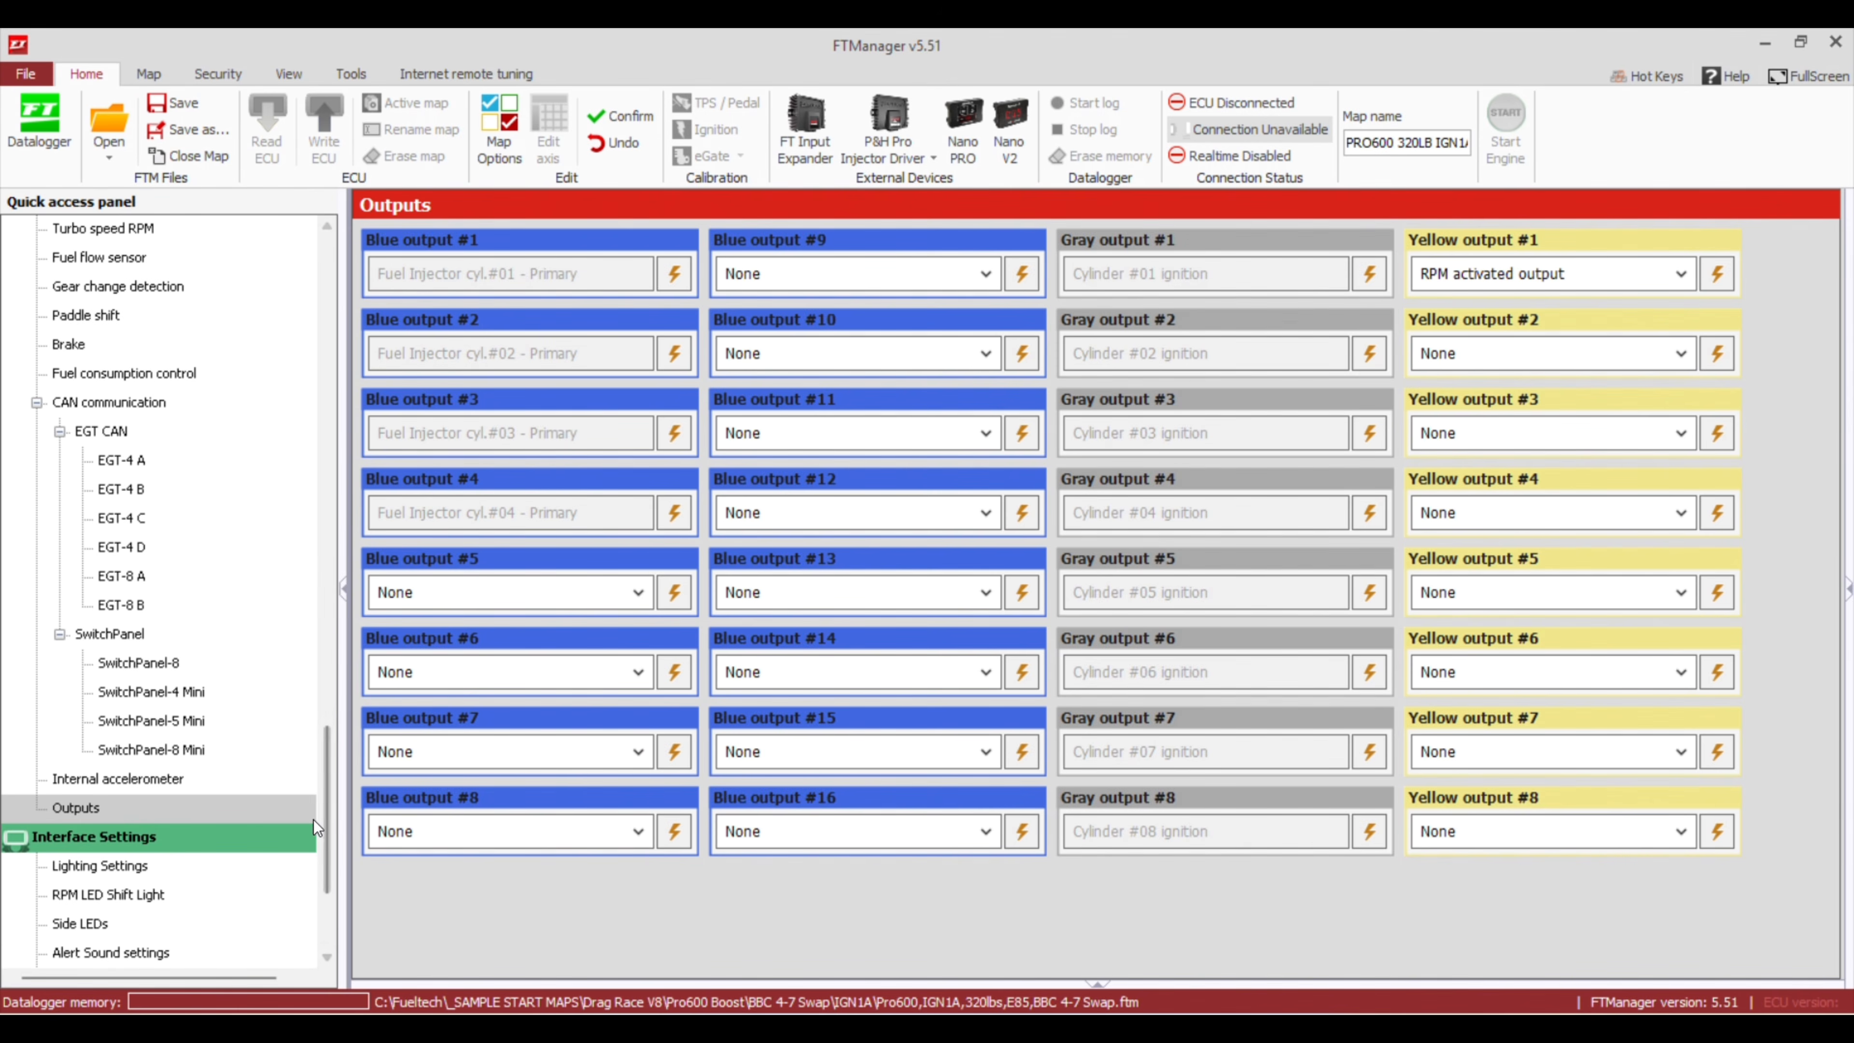
# Set the fuel injection pins assignment mode to Manual in the advanced map options
pyautogui.moveTo(325, 829); pyautogui.dragTo(324, 641)
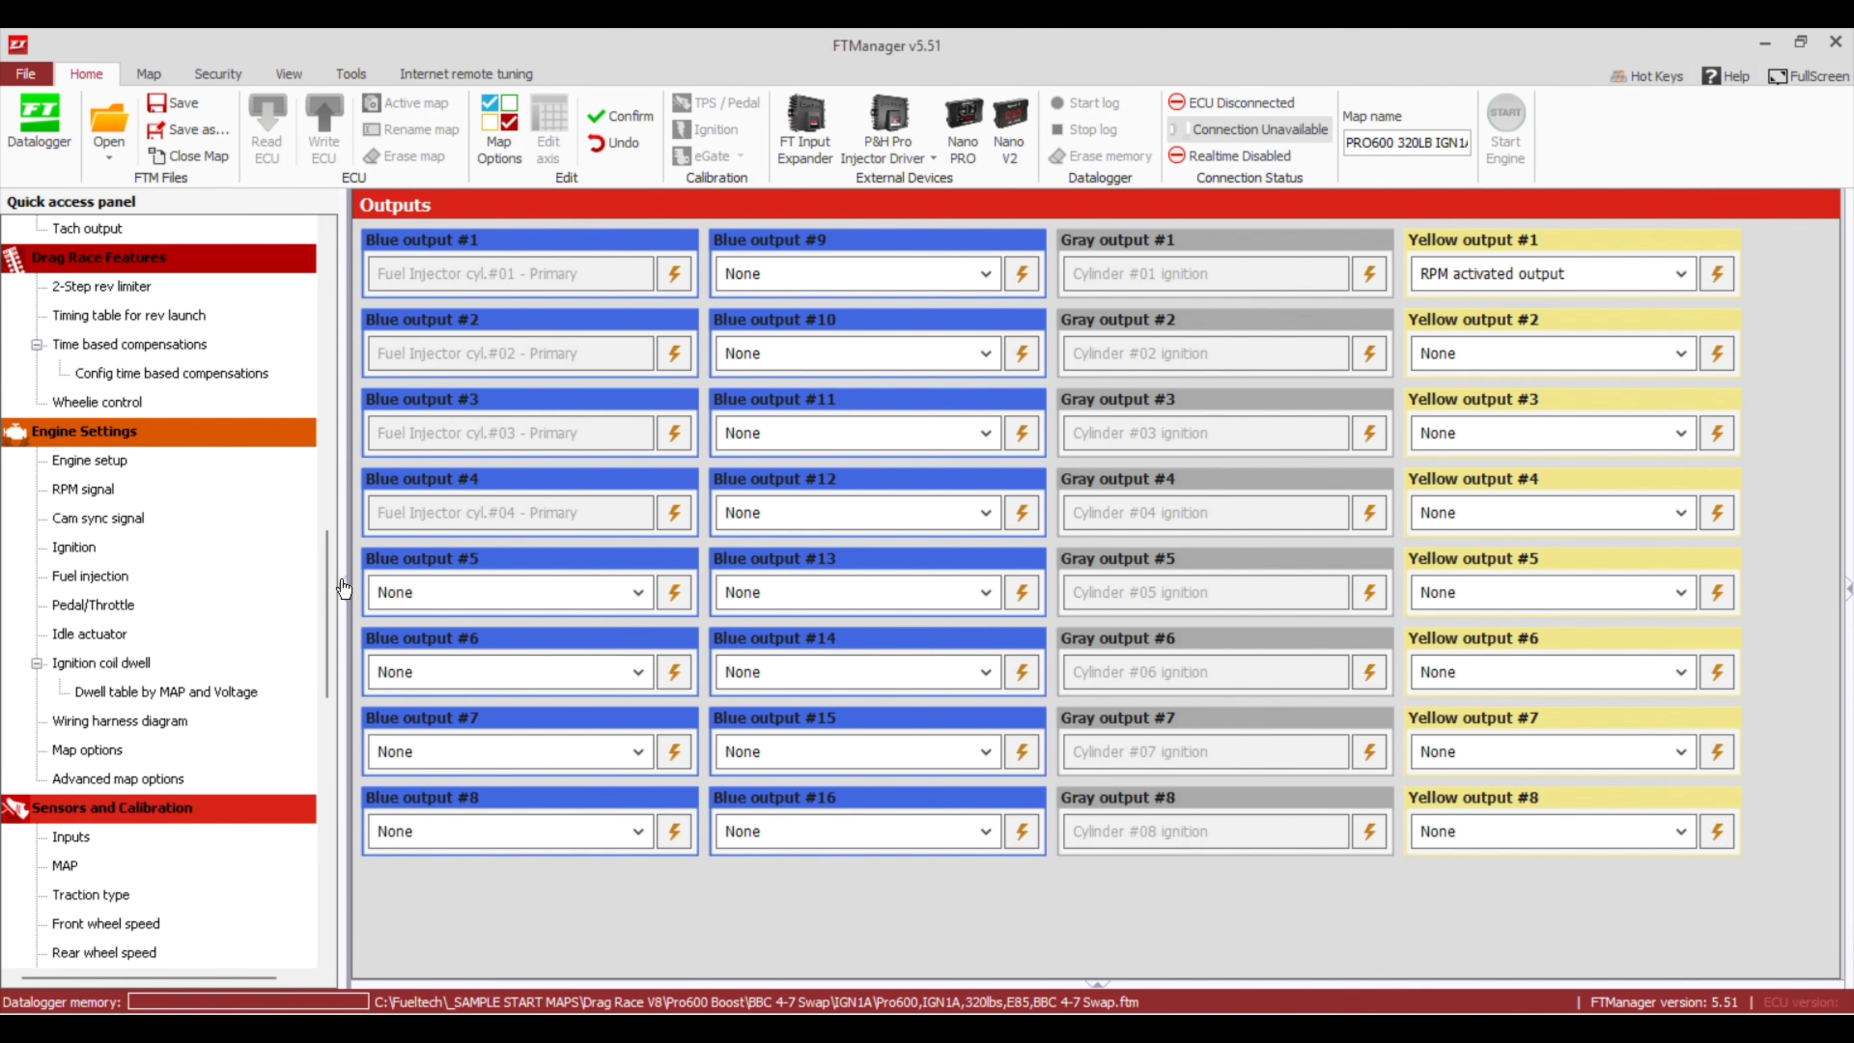
pyautogui.click(125, 786)
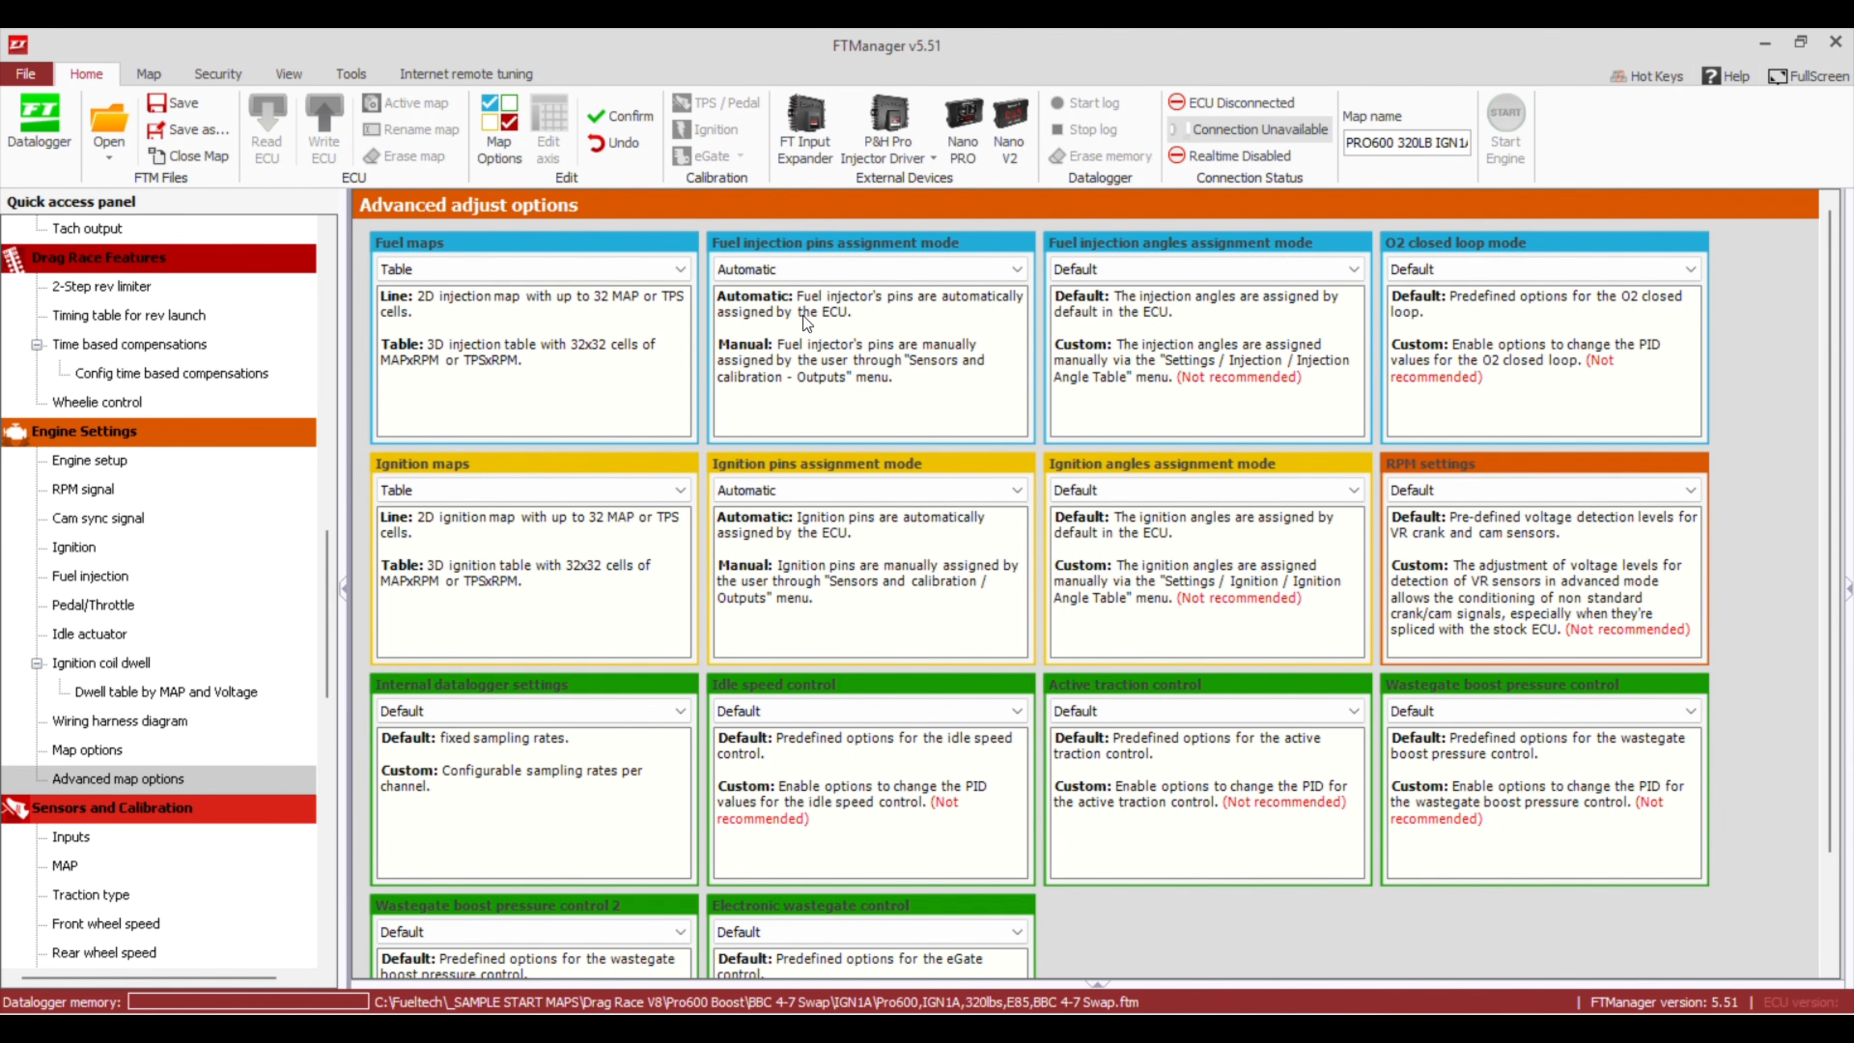
pyautogui.click(814, 271)
pyautogui.click(762, 308)
# Return to the Outputs page and set Blue outputs #4 and #3 to None
pyautogui.moveTo(324, 568); pyautogui.dragTo(323, 745)
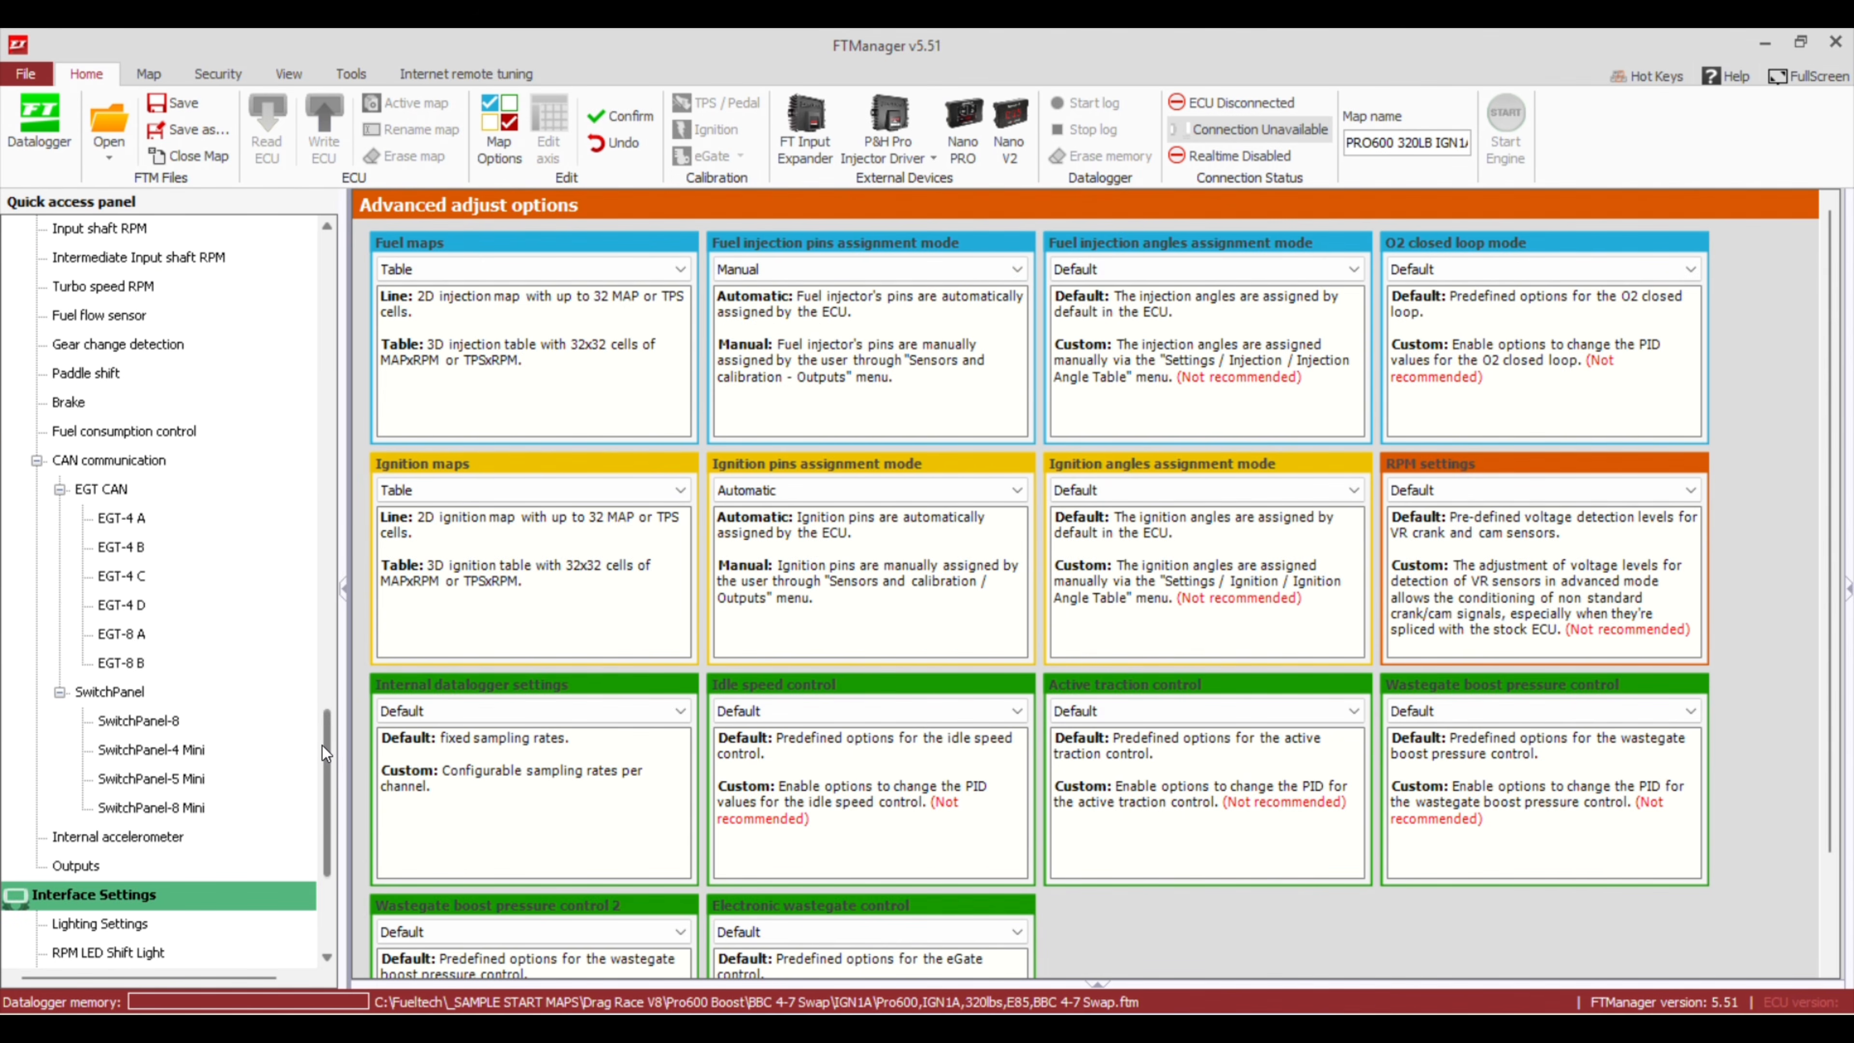
pyautogui.click(96, 868)
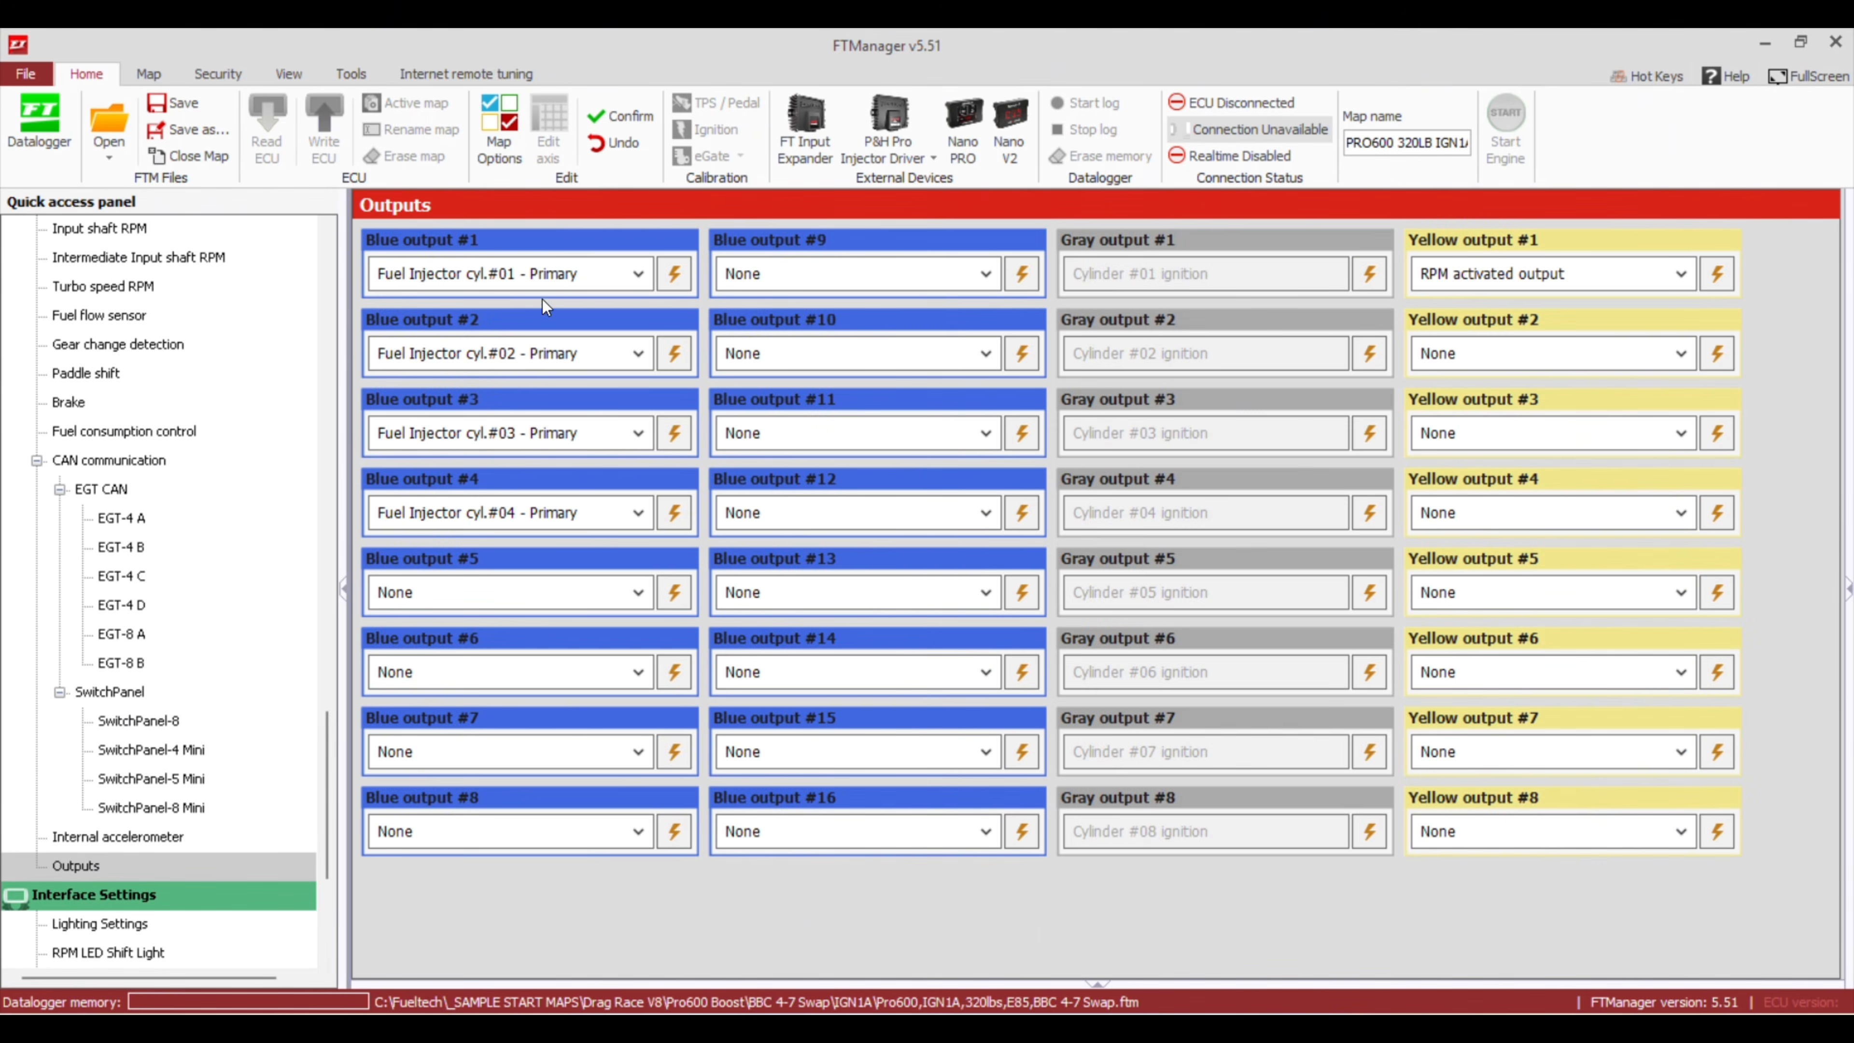
pyautogui.click(452, 504)
pyautogui.write('none')
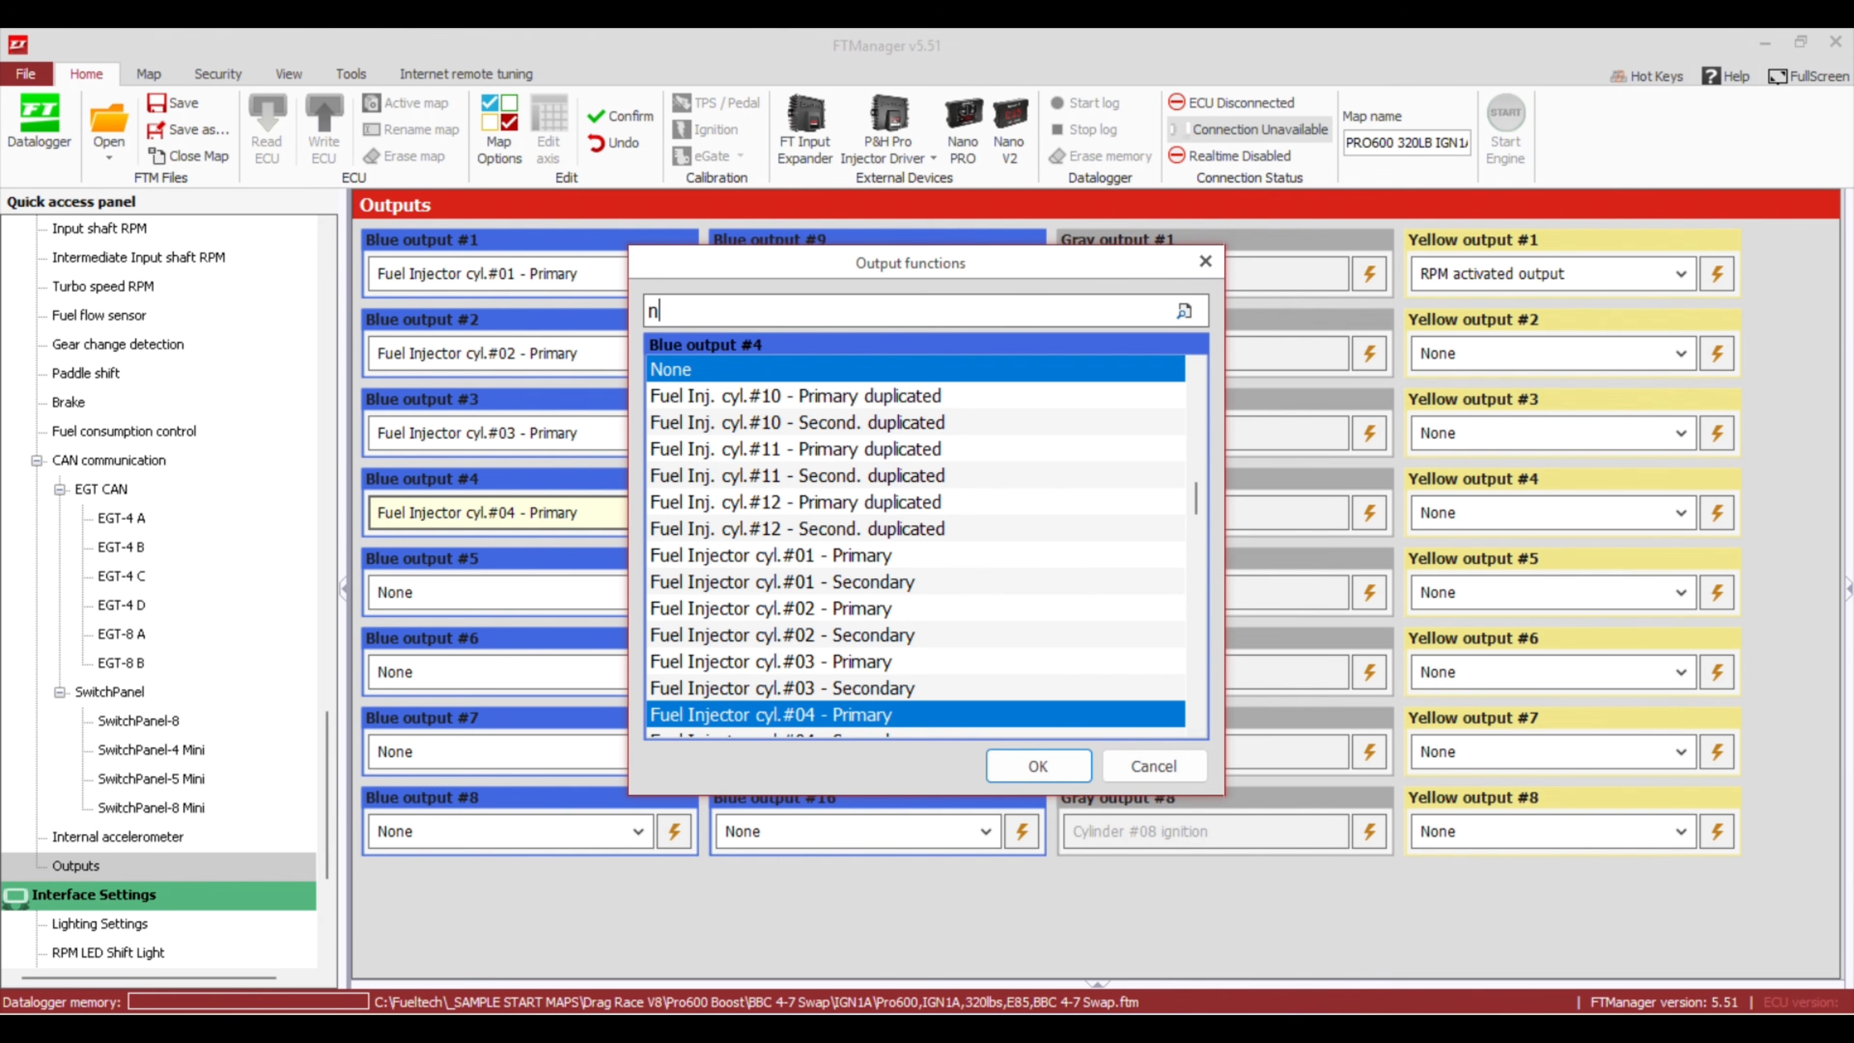
pyautogui.press('Return')
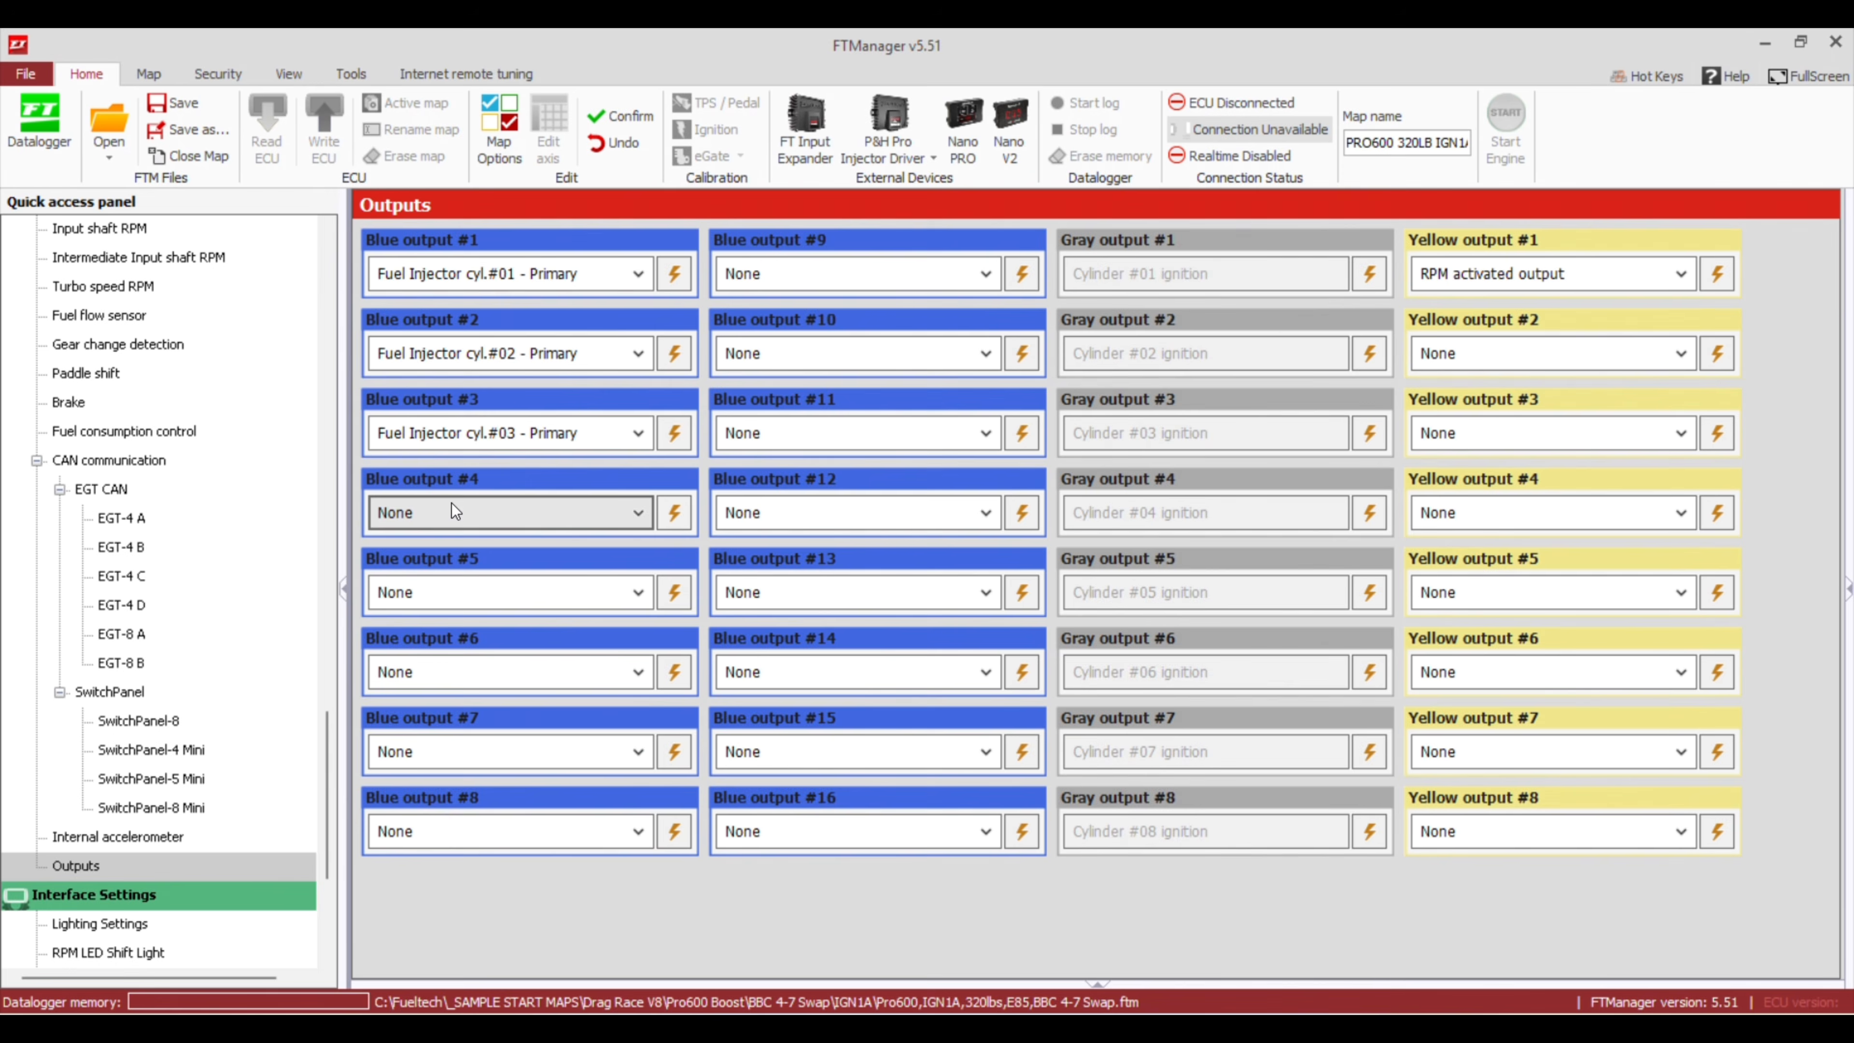
pyautogui.click(542, 421)
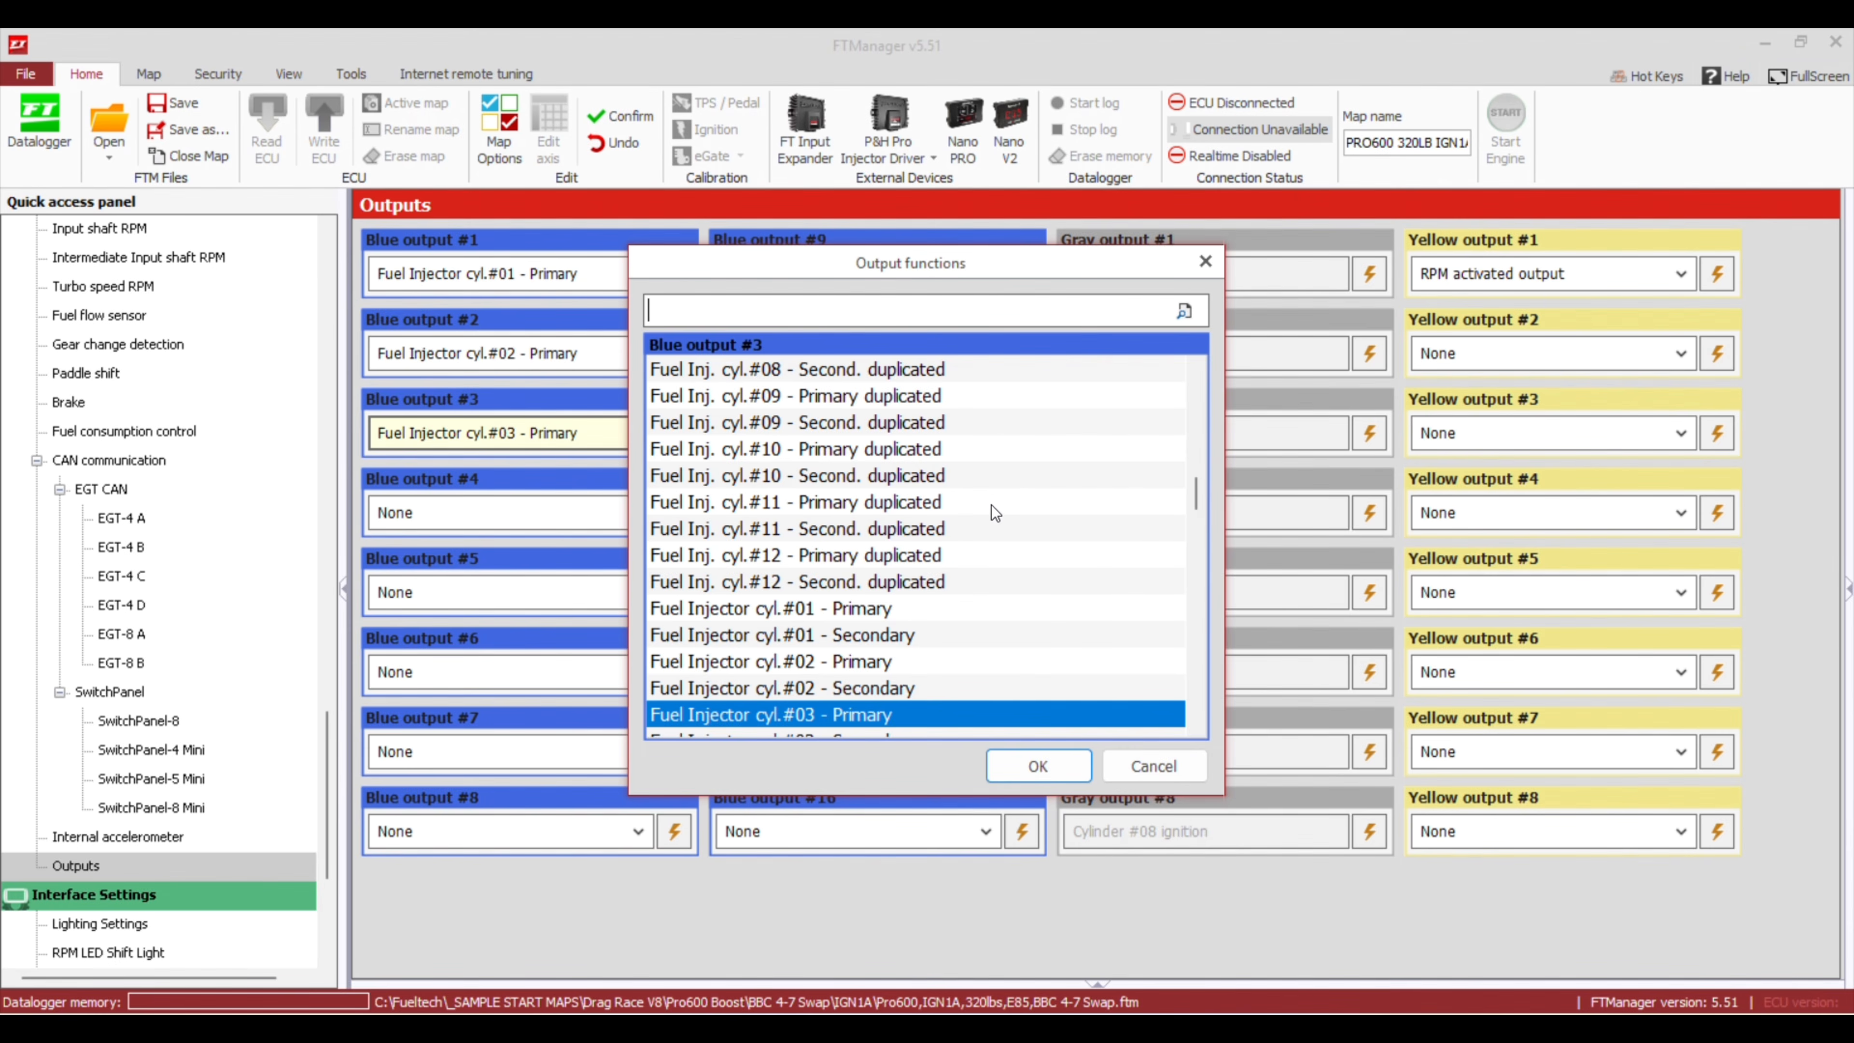
pyautogui.moveTo(1197, 502)
pyautogui.mouseDown()
pyautogui.moveTo(1209, 561)
pyautogui.moveTo(1213, 527)
pyautogui.mouseUp()
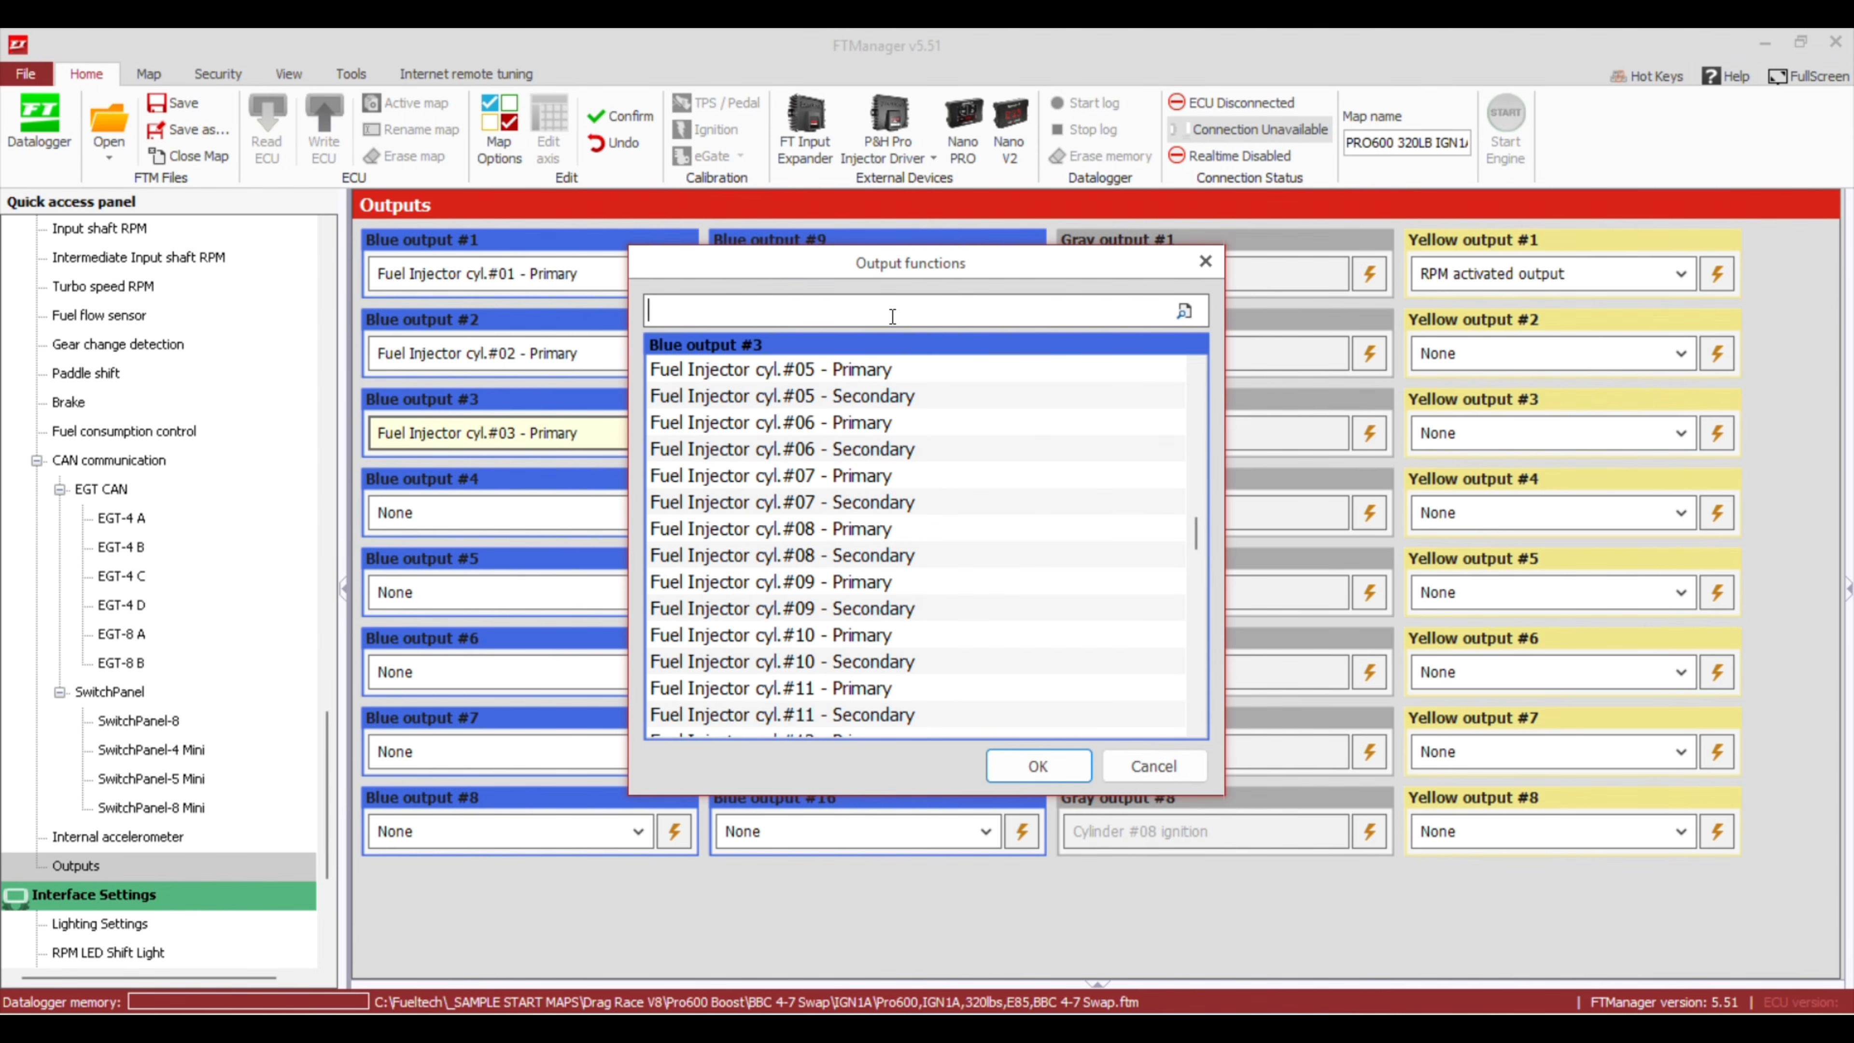
pyautogui.write('none')
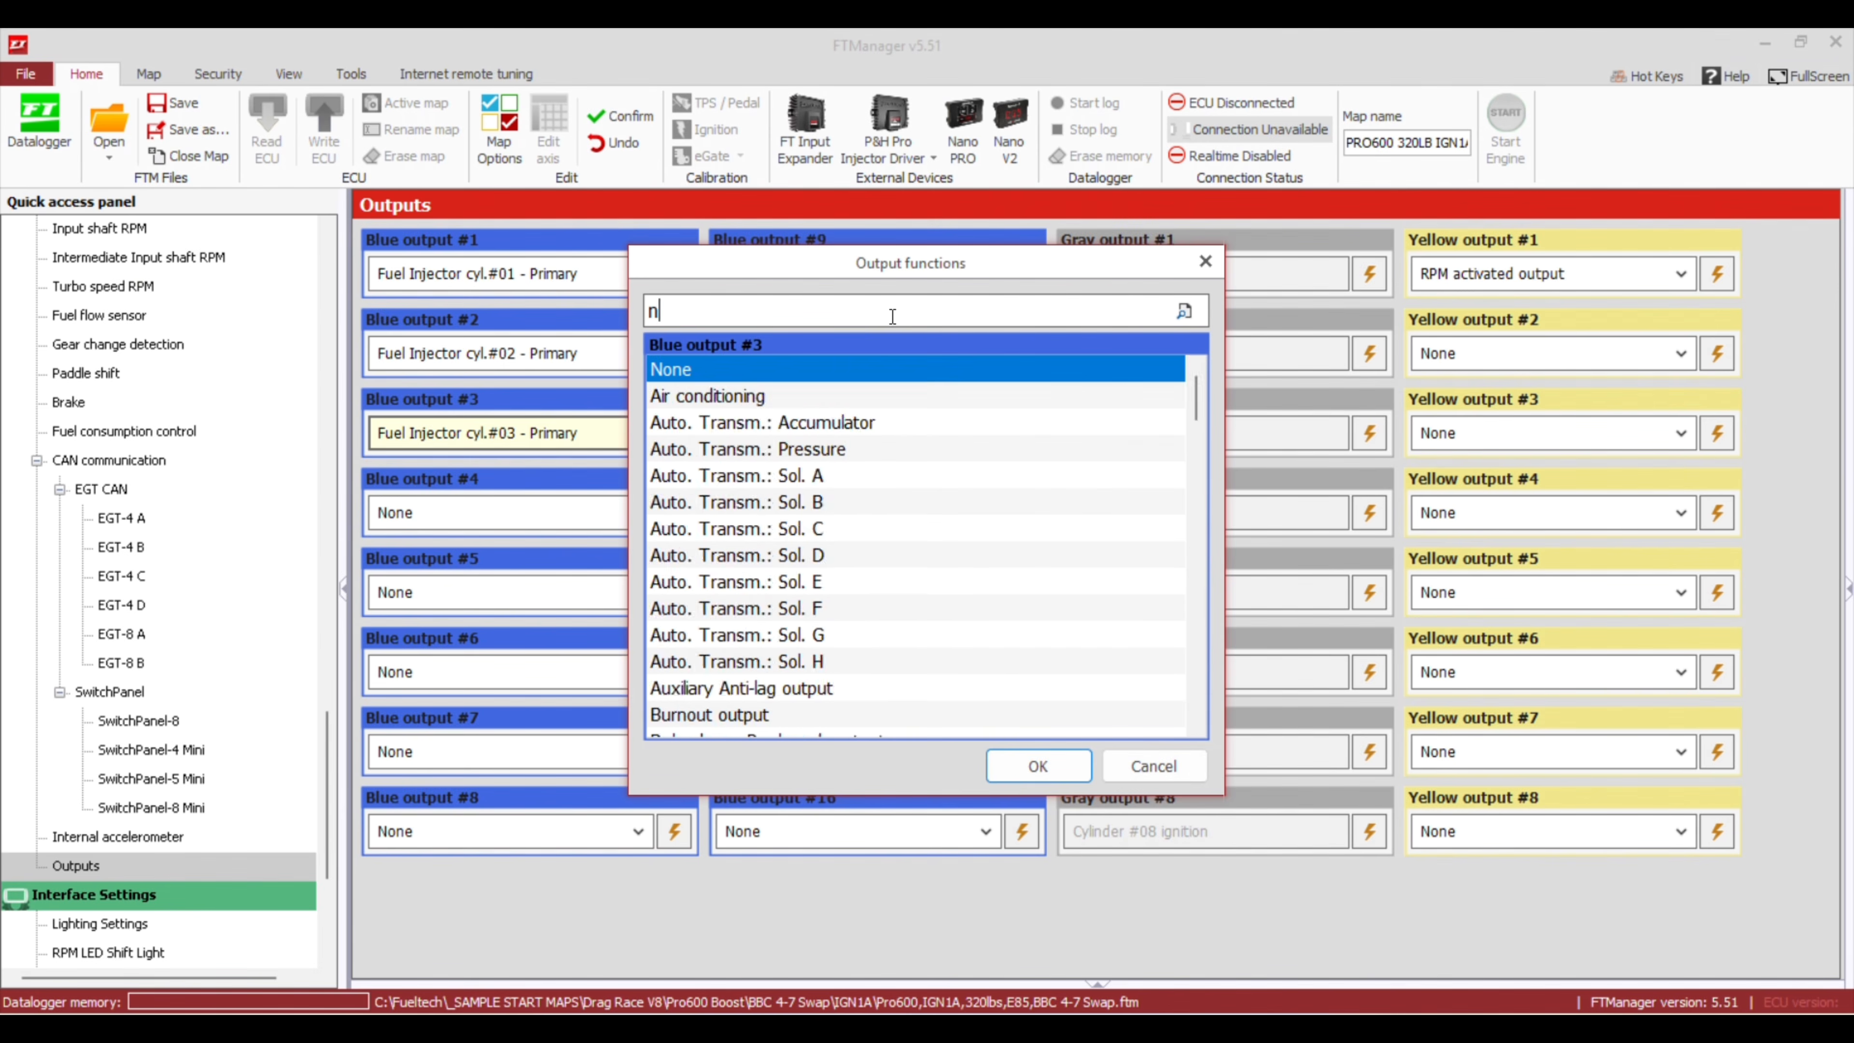
pyautogui.press('Return')
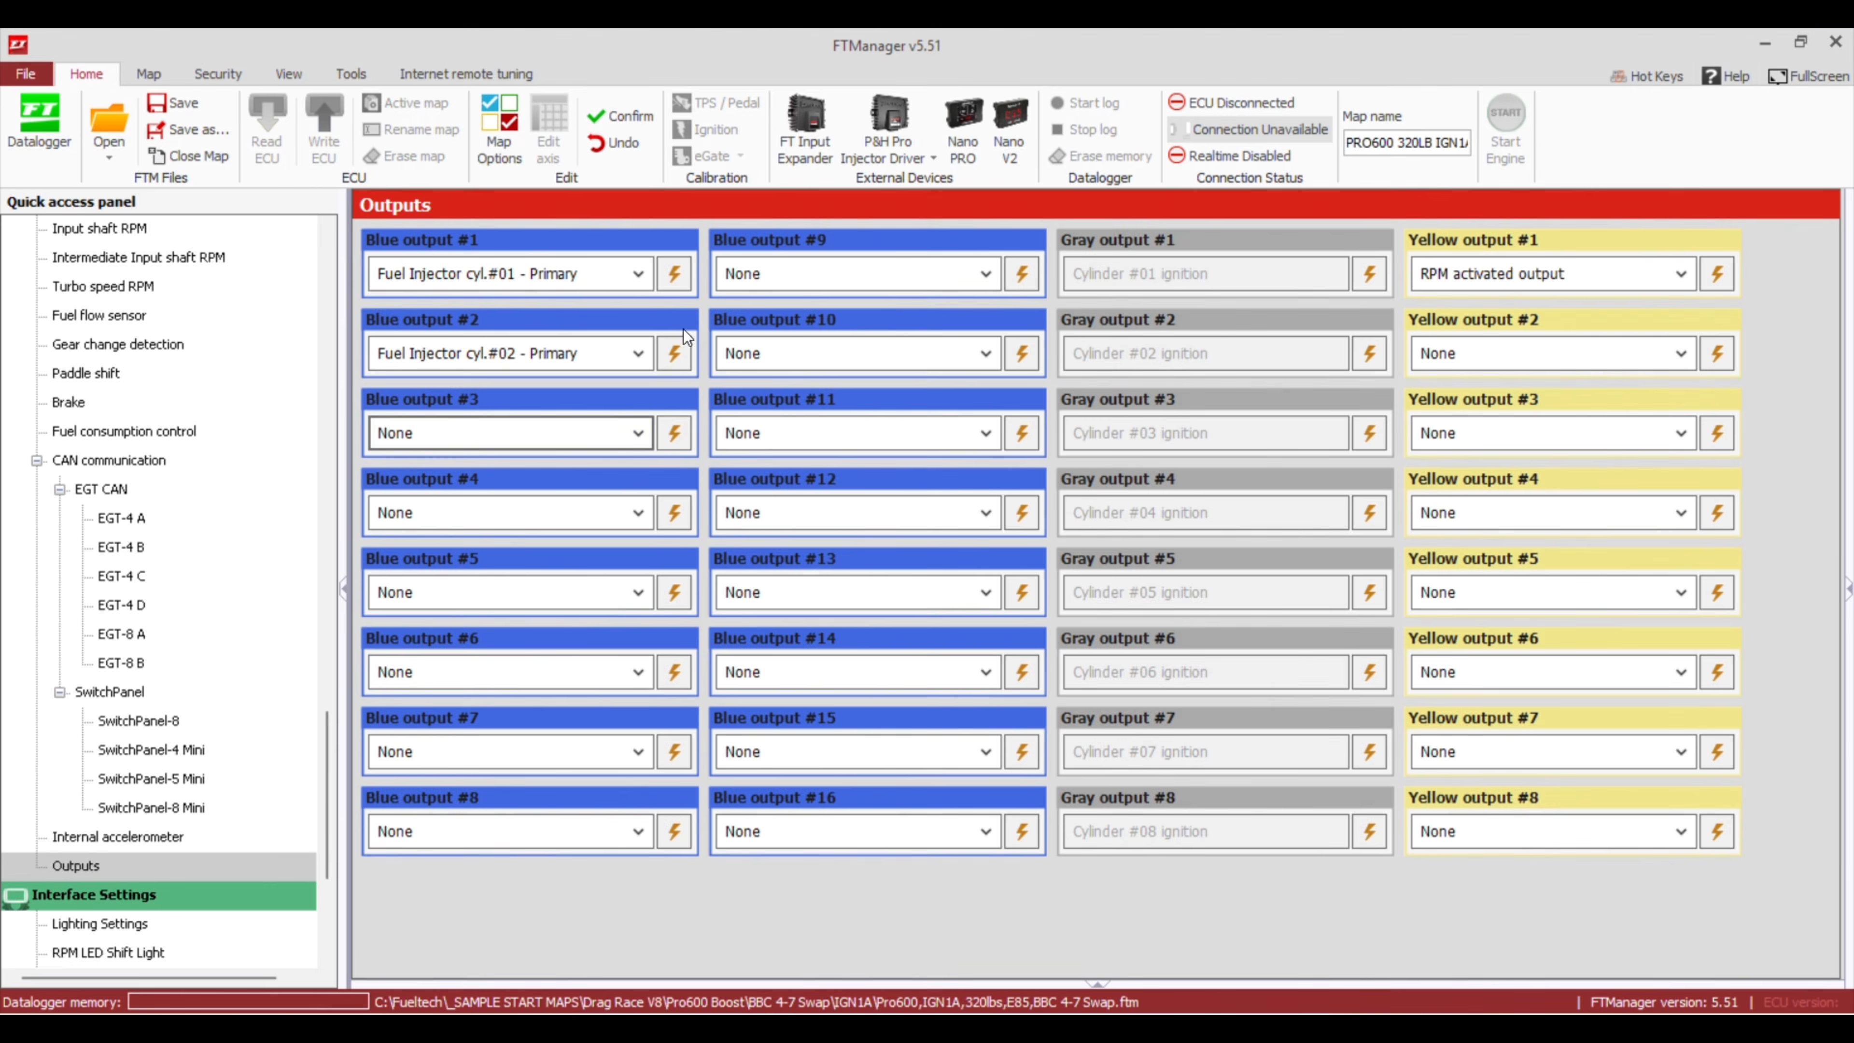
# Set Blue outputs #2 and #1 to None
pyautogui.click(570, 365)
pyautogui.write('non')
pyautogui.press('Return')
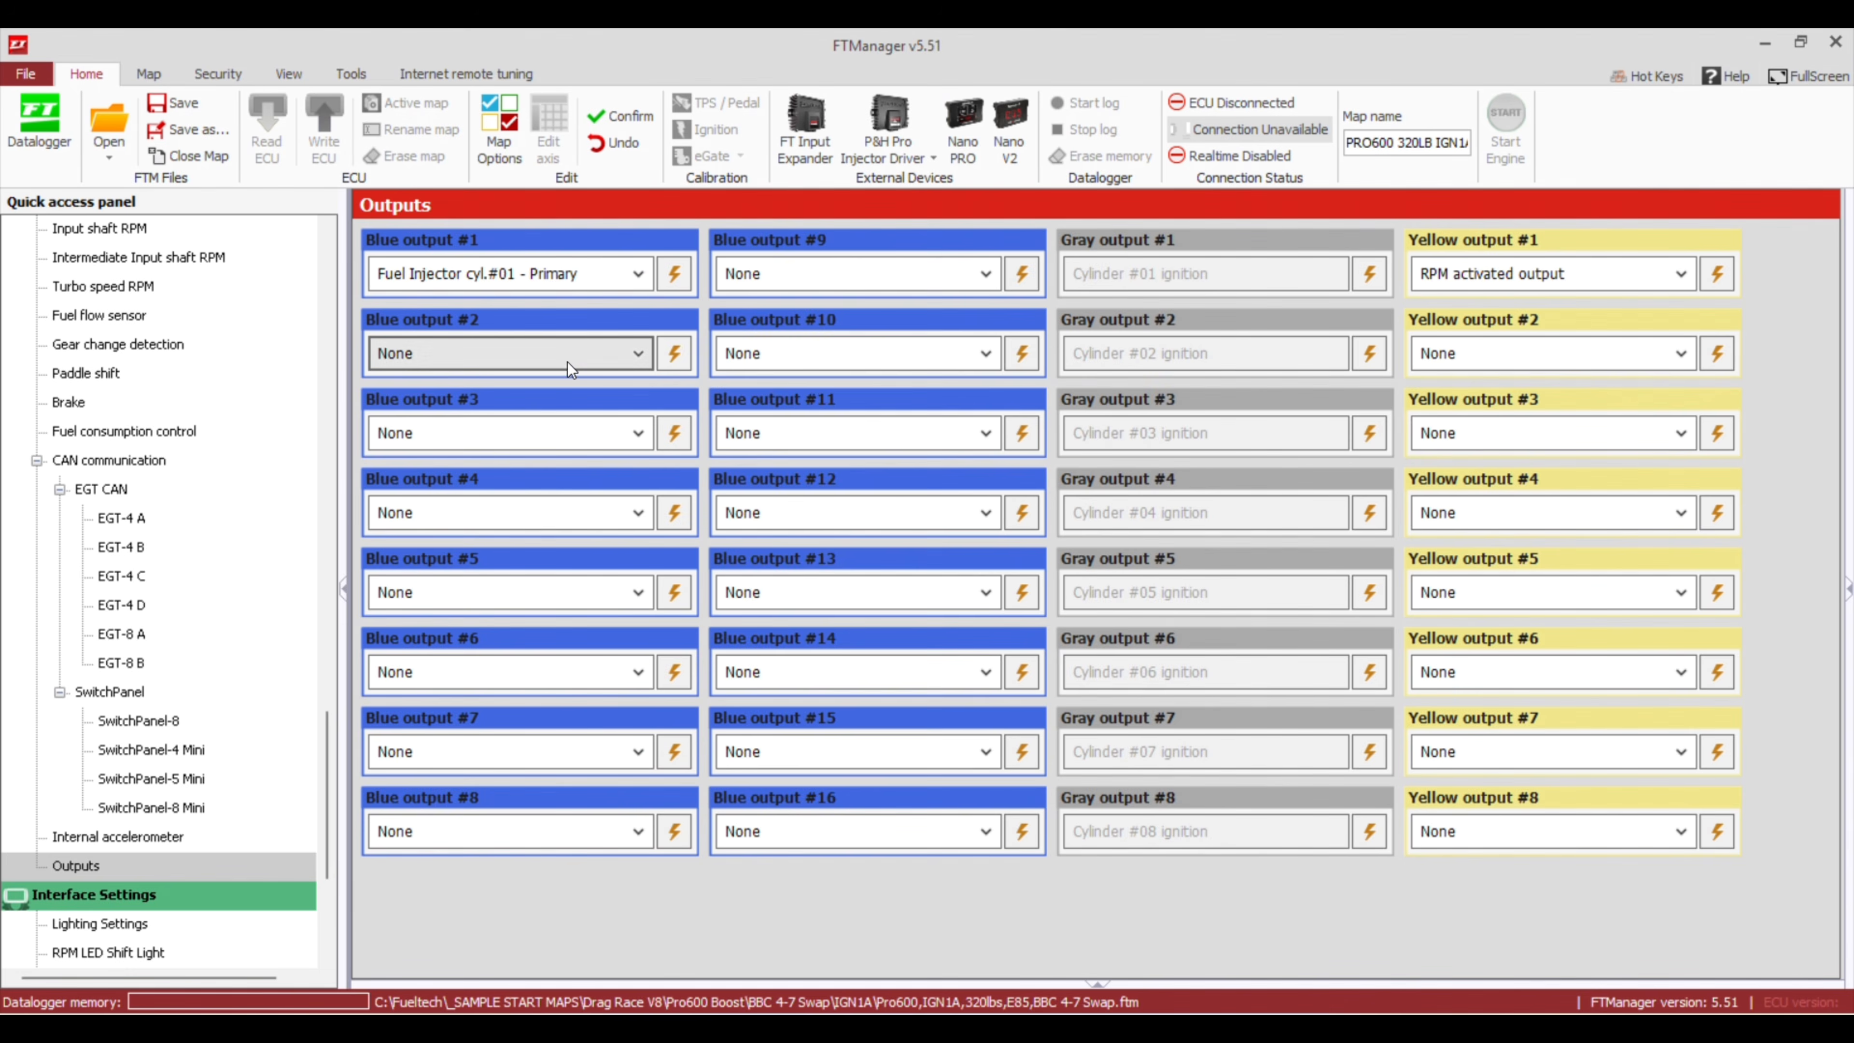
pyautogui.click(469, 278)
pyautogui.write('none')
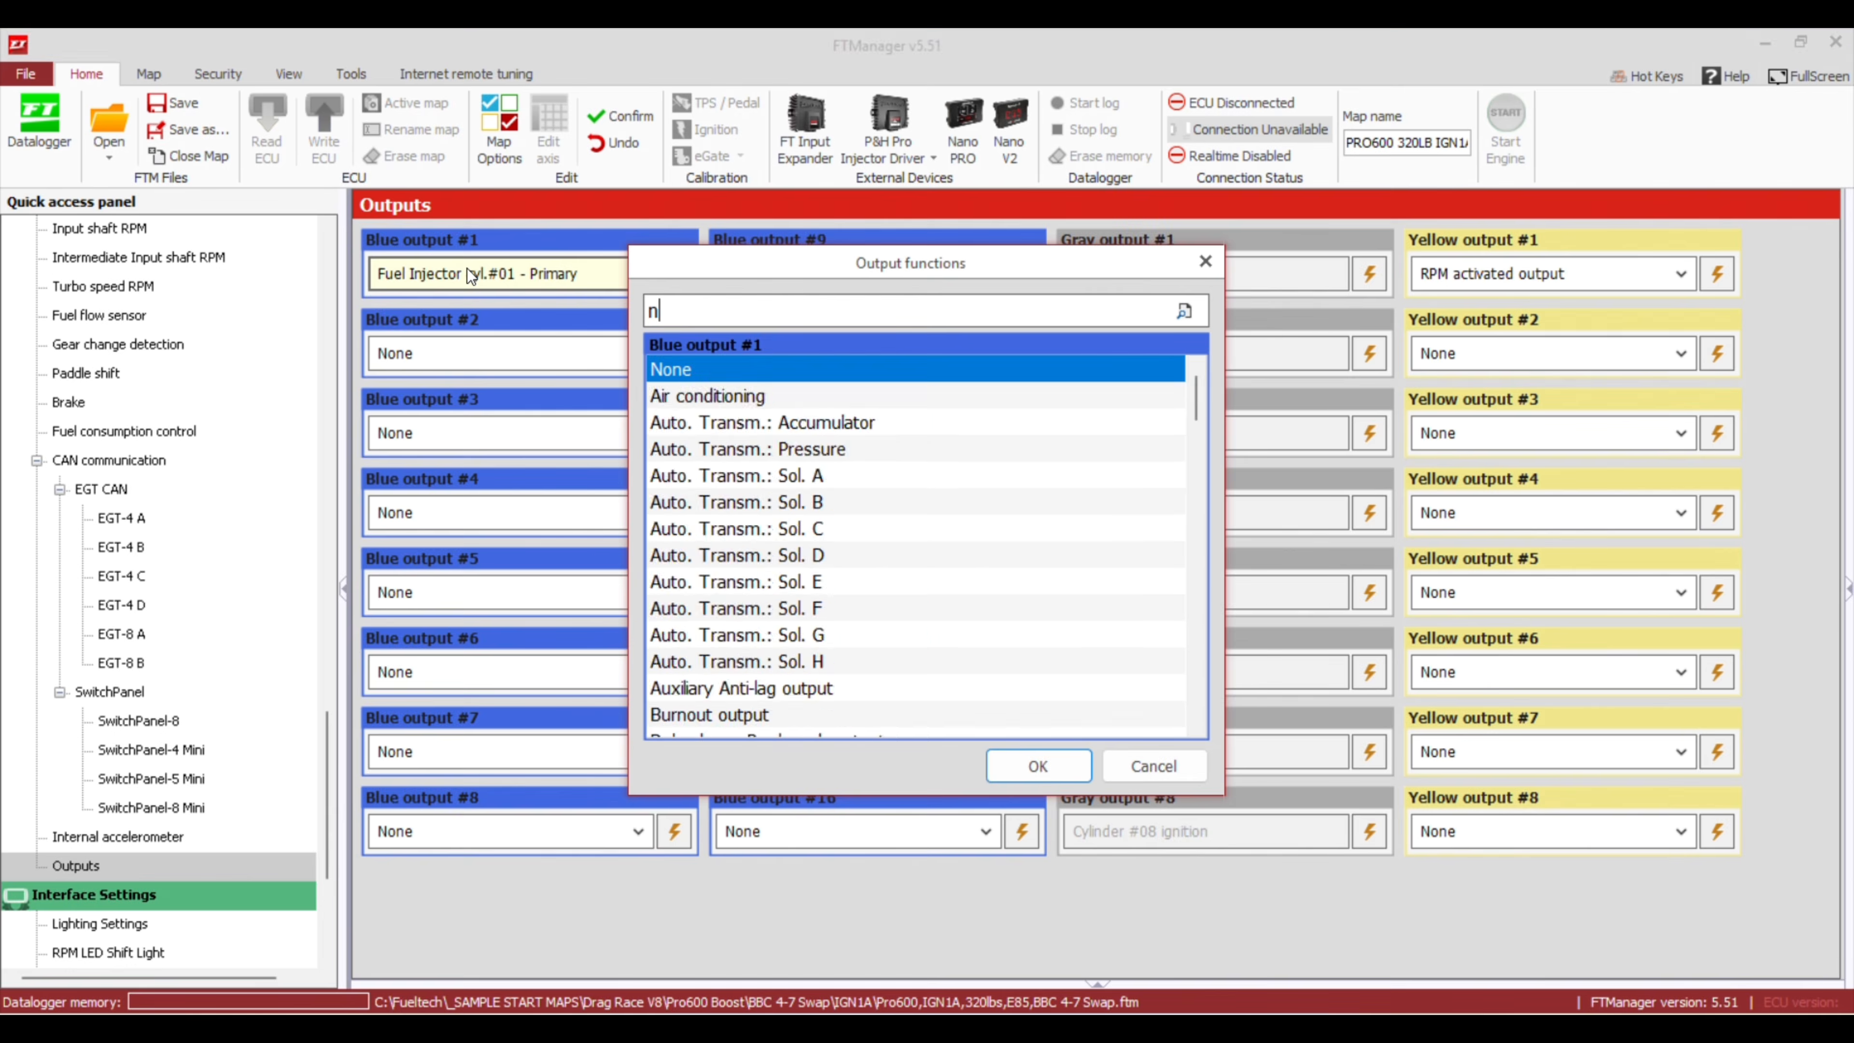
pyautogui.press('Return')
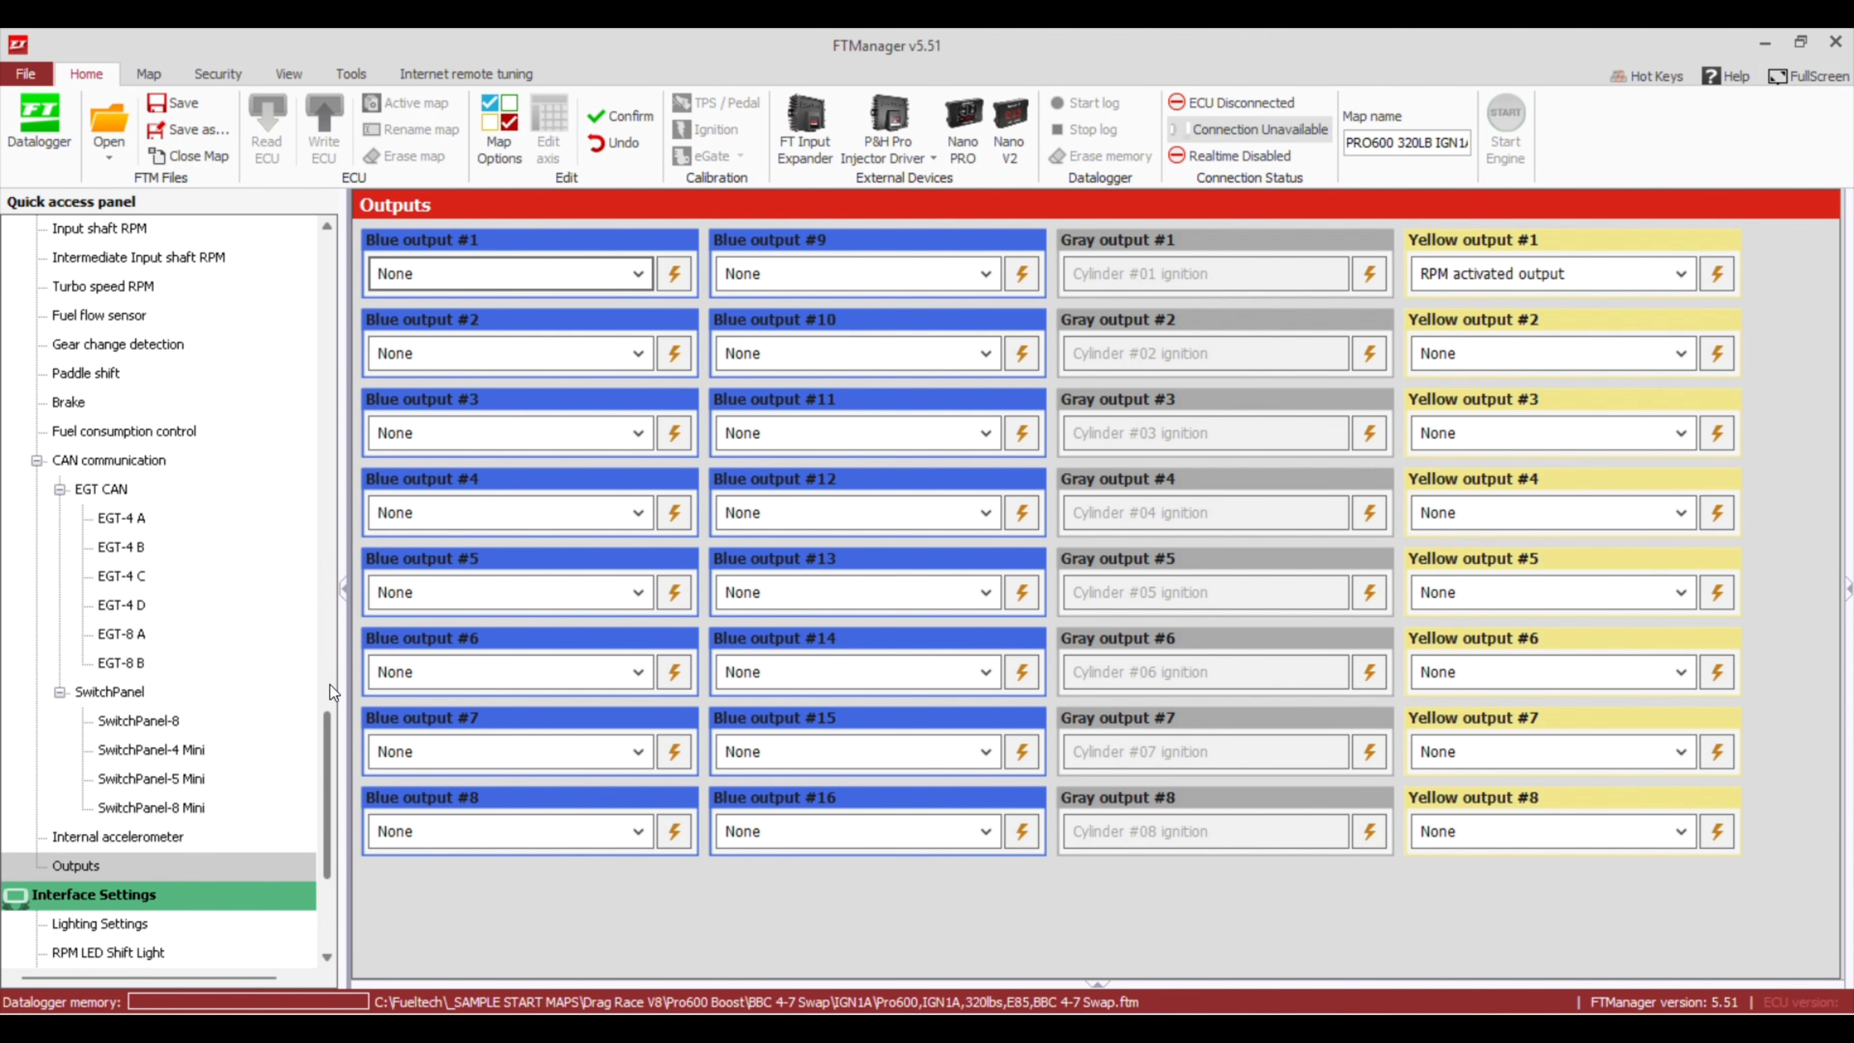
# Set the fuel injection pins assignment mode to Automatic in the advanced map options and confirm
pyautogui.moveTo(322, 768); pyautogui.dragTo(324, 586)
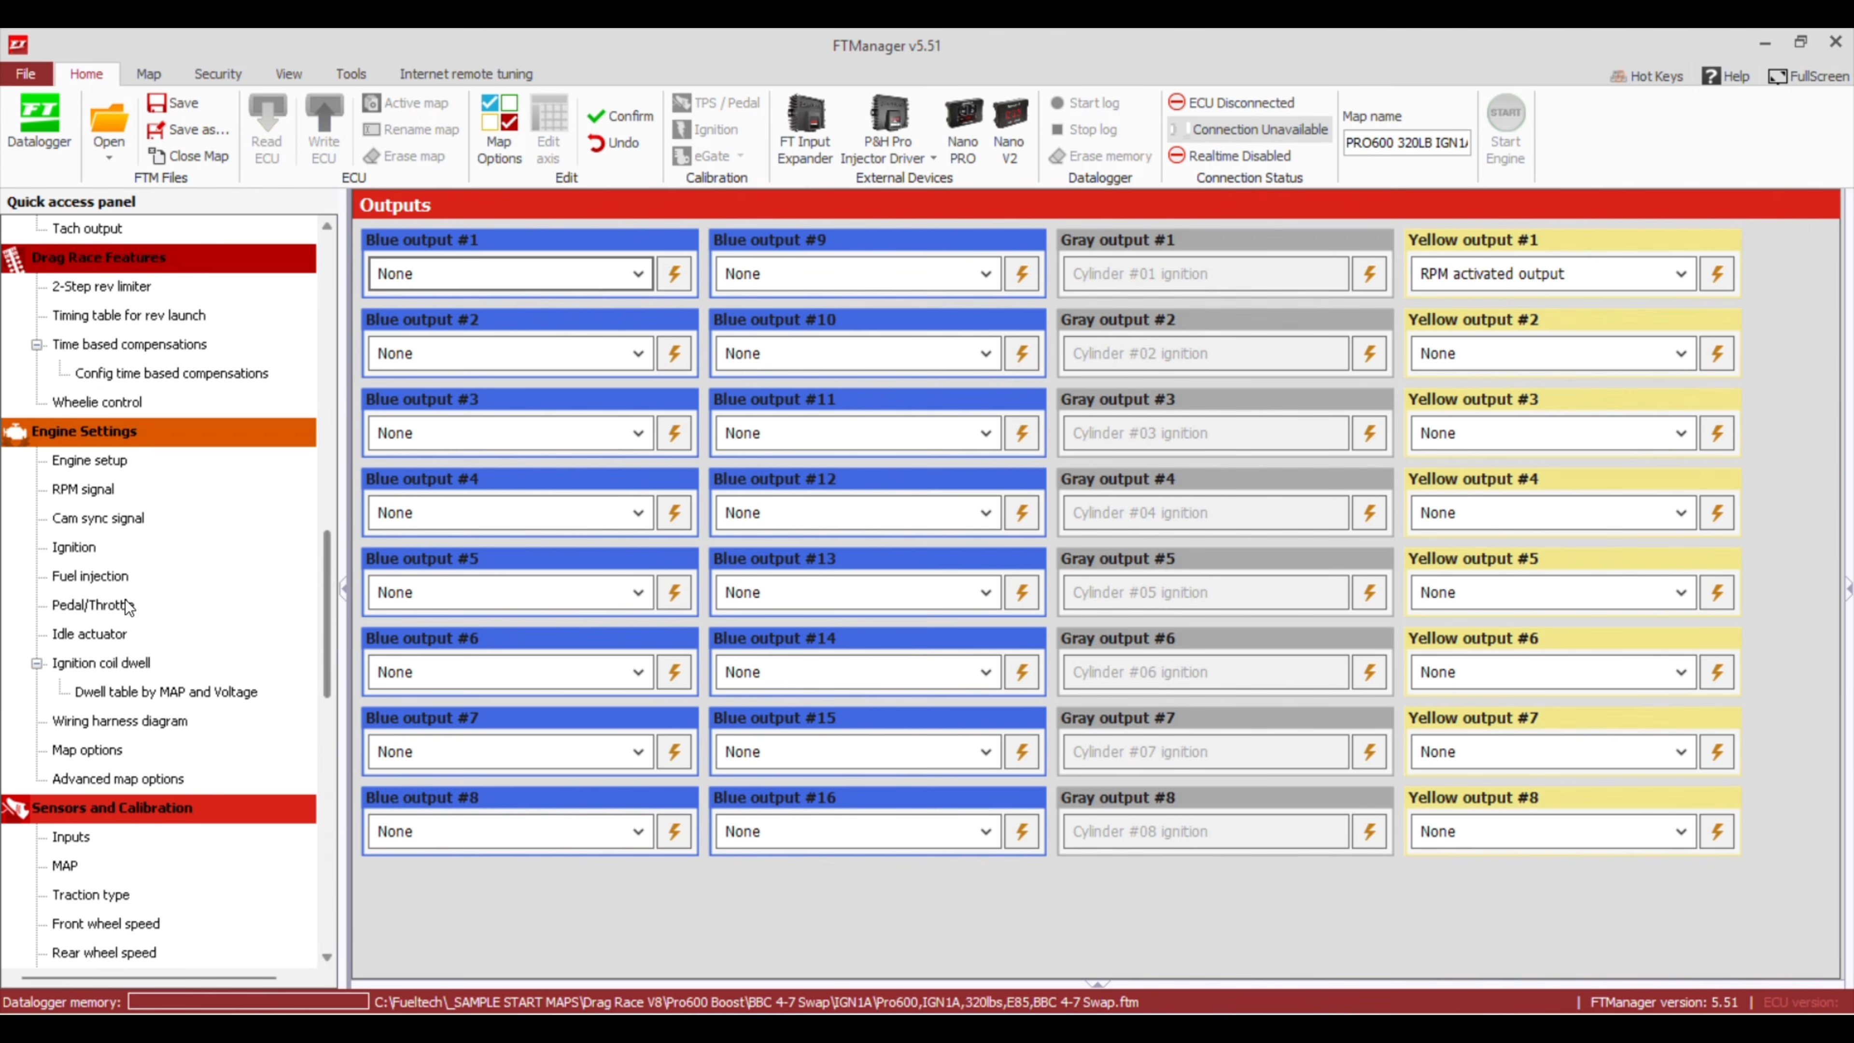
pyautogui.click(152, 787)
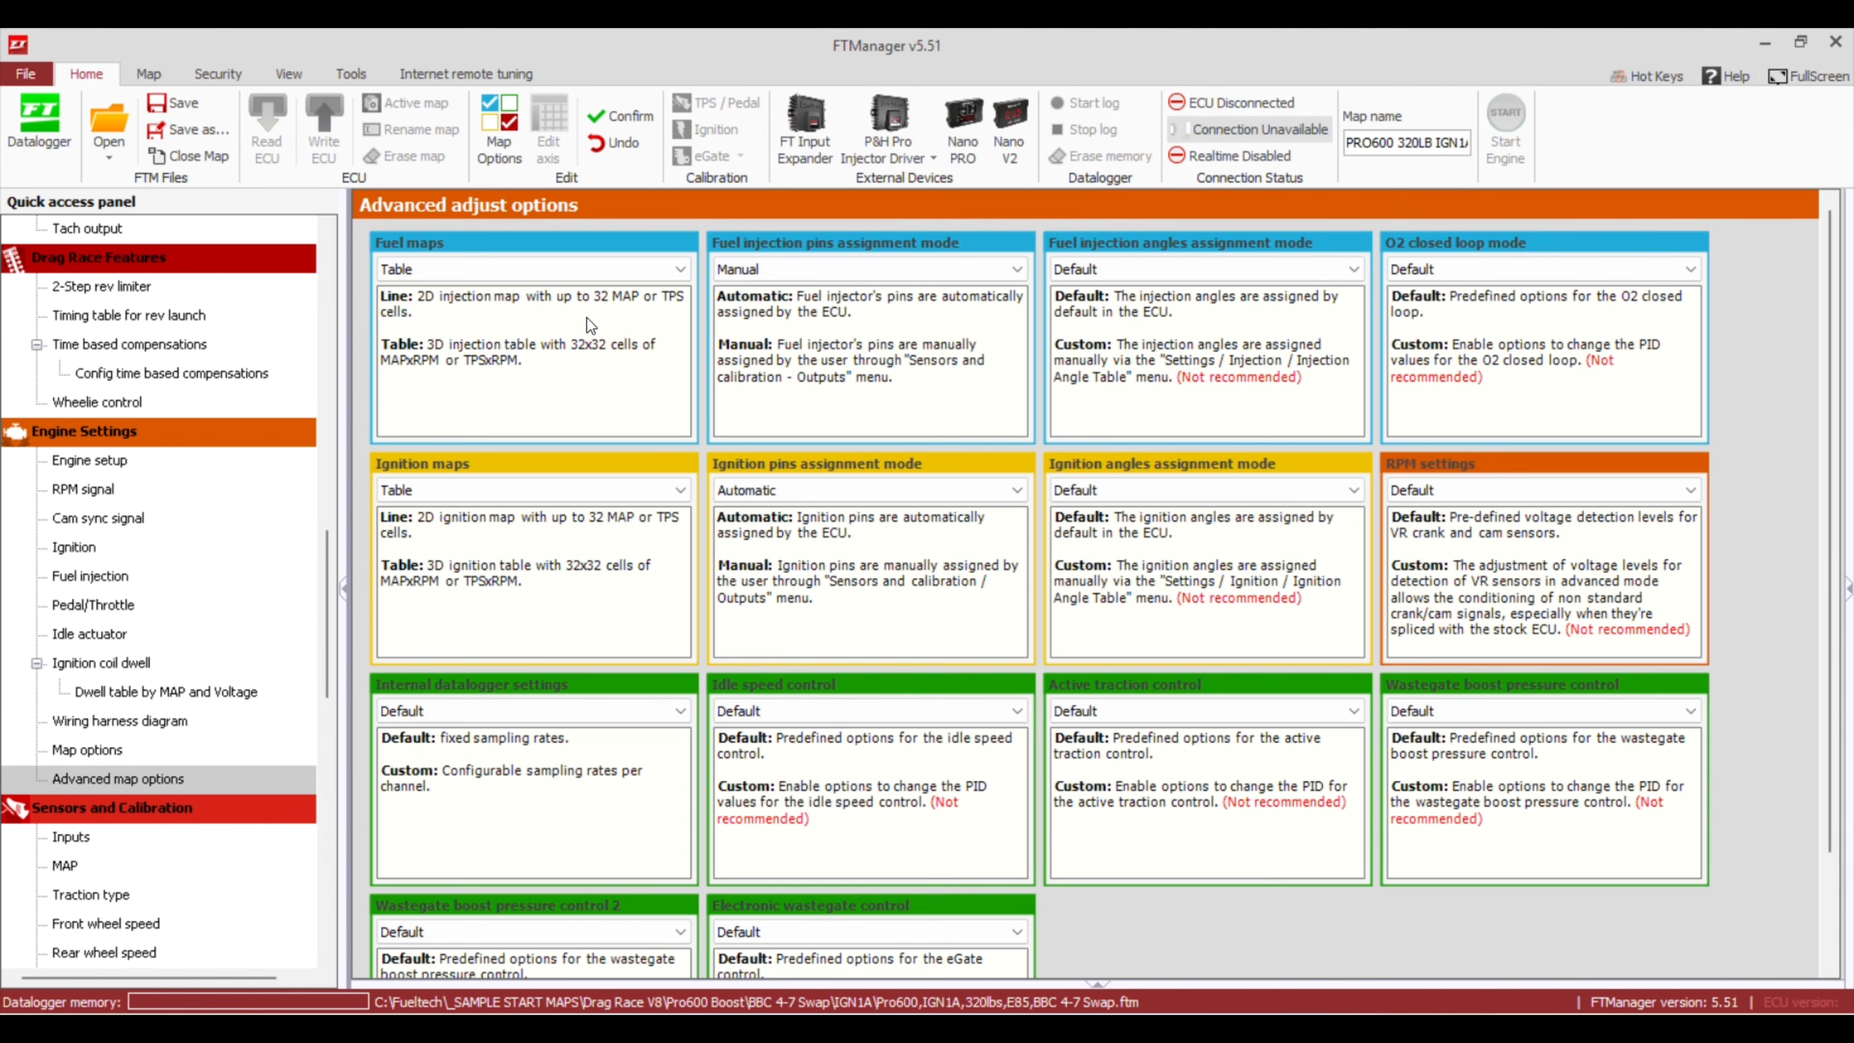
pyautogui.click(796, 269)
pyautogui.click(774, 292)
pyautogui.click(603, 115)
# Set the primary fuel injection mode to Sequential with 8 primary outputs and confirm the change
pyautogui.click(107, 581)
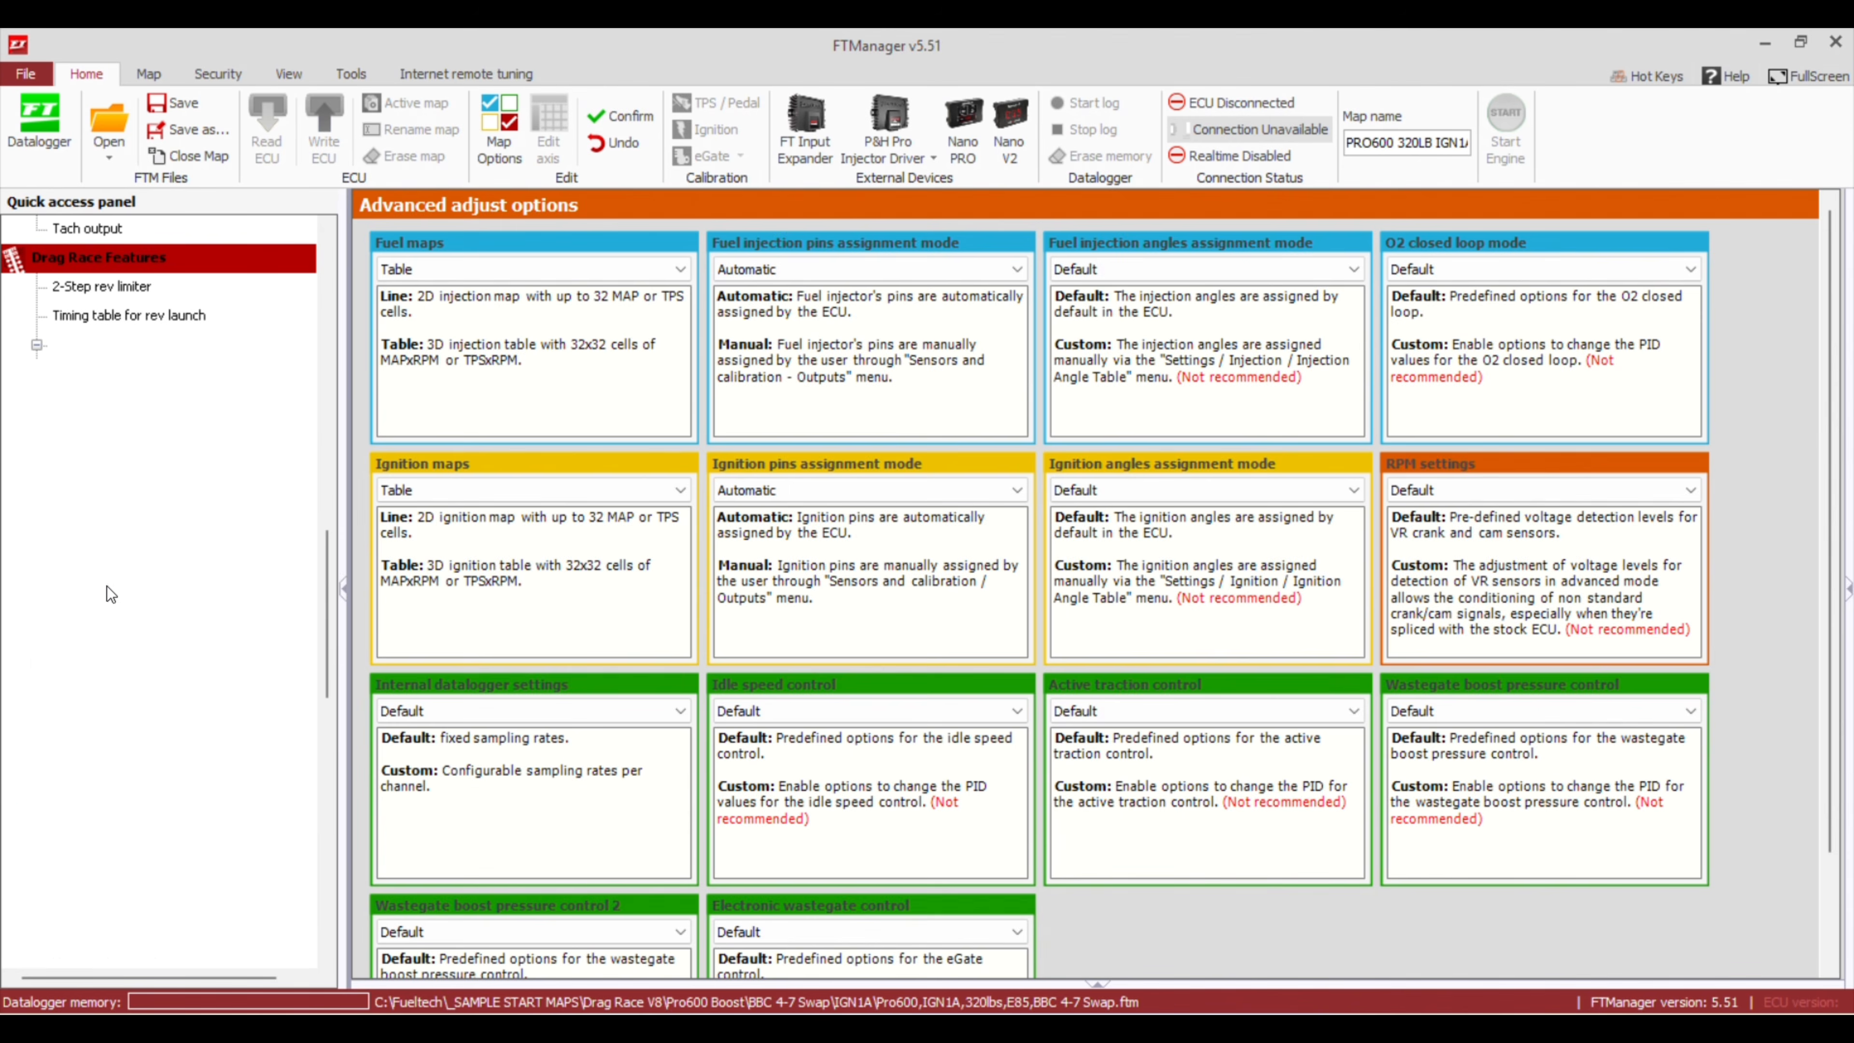
pyautogui.click(406, 450)
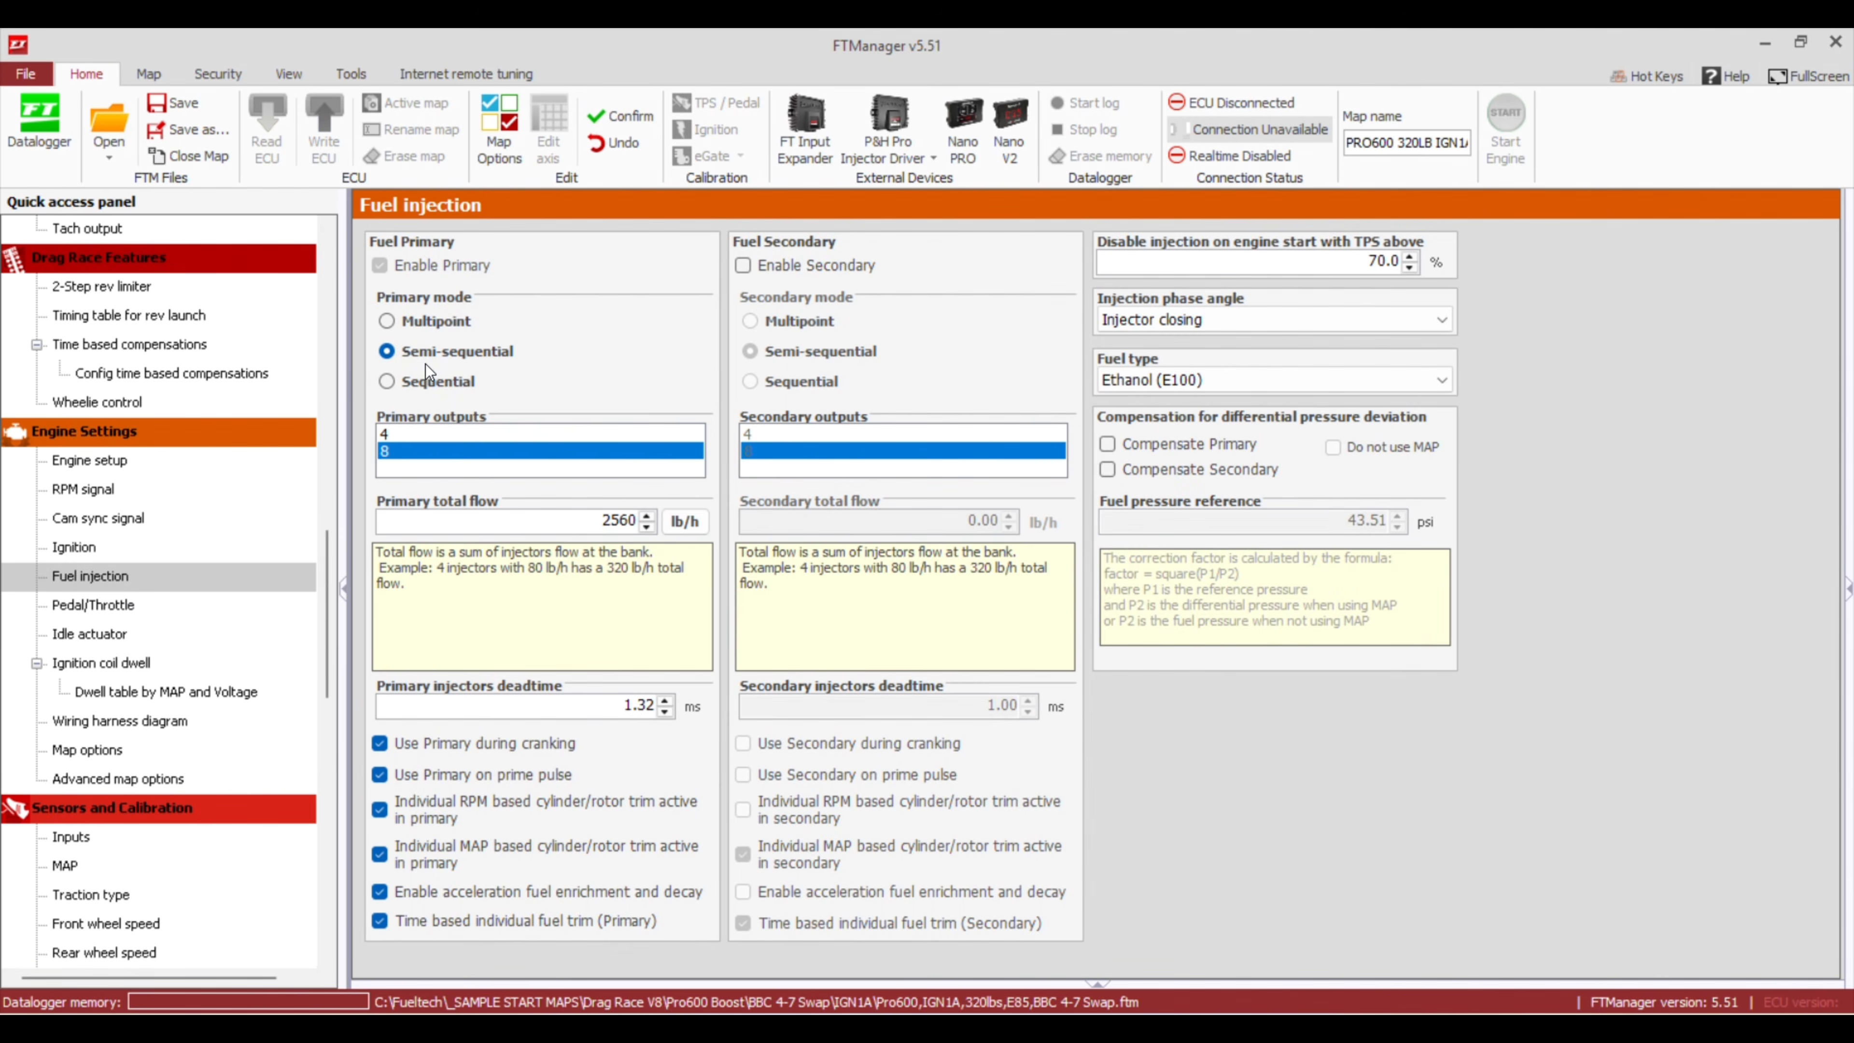
pyautogui.click(403, 384)
pyautogui.click(609, 115)
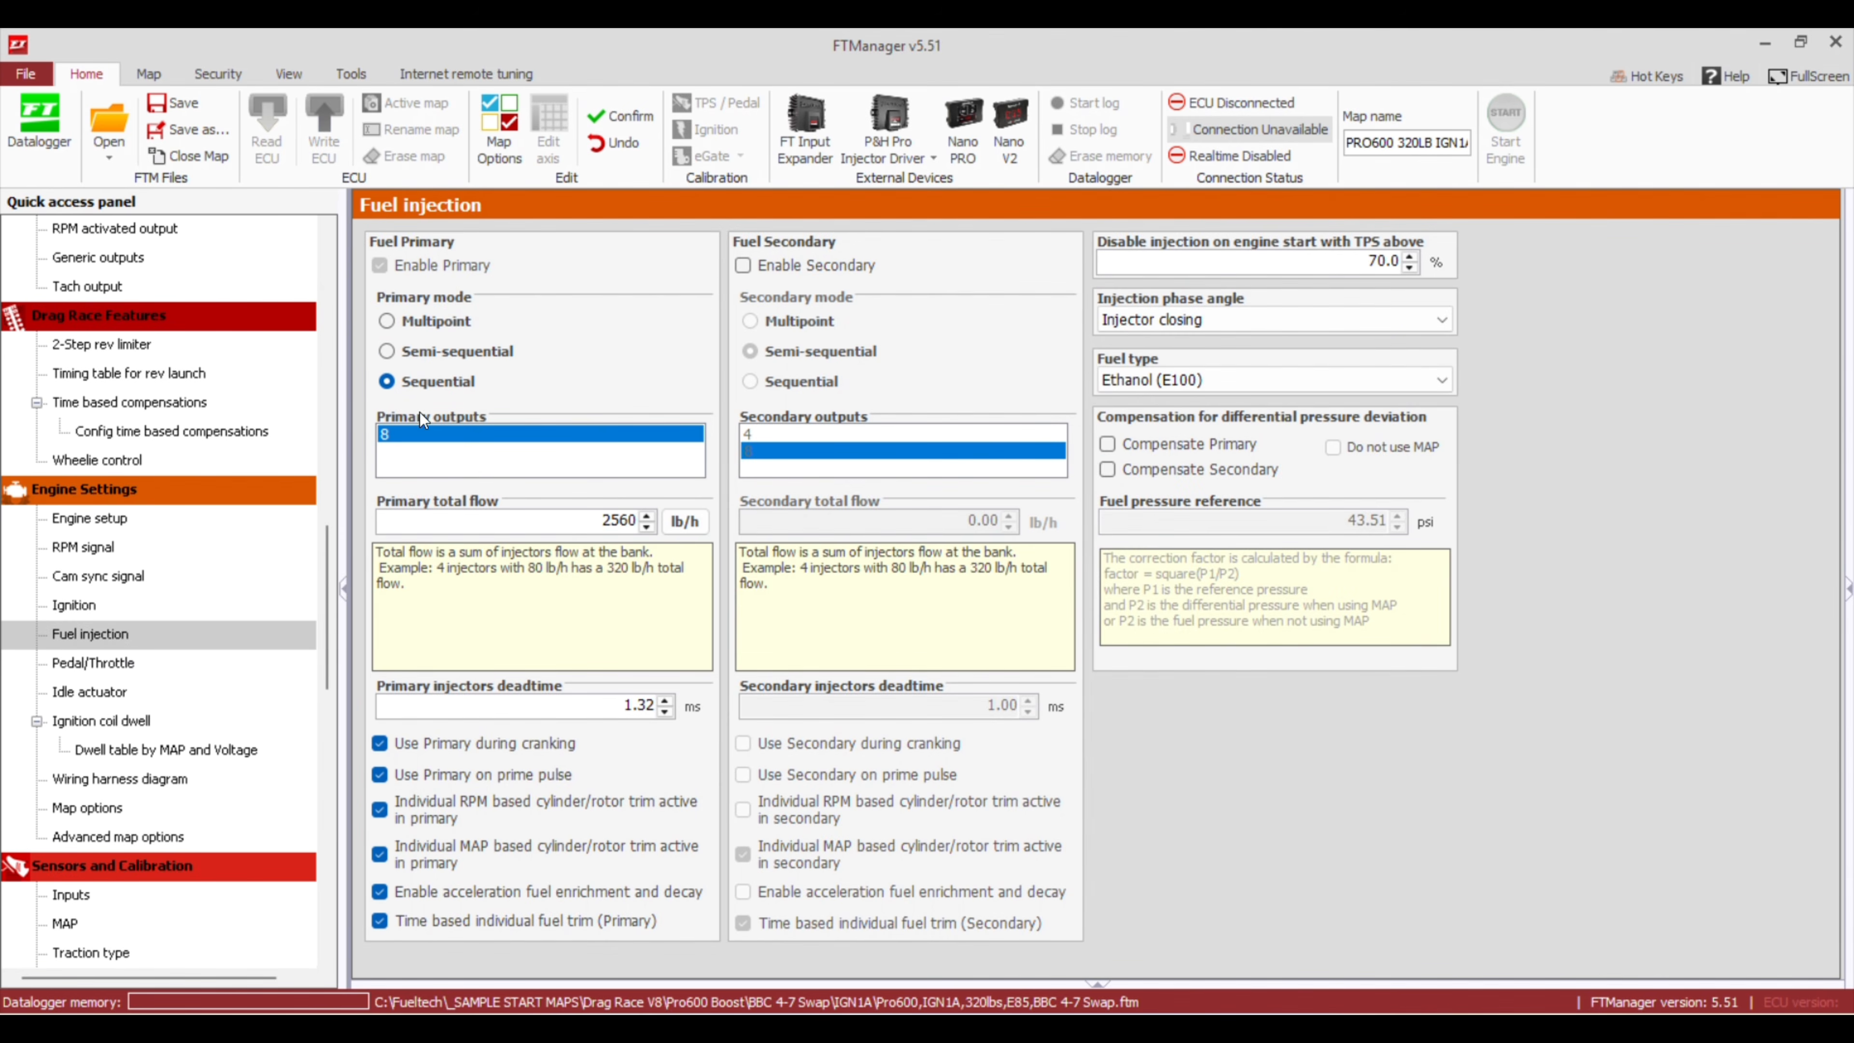
# Reopen the Outputs page to review the assignments of the eight primary injectors
pyautogui.moveTo(323, 606); pyautogui.dragTo(322, 807)
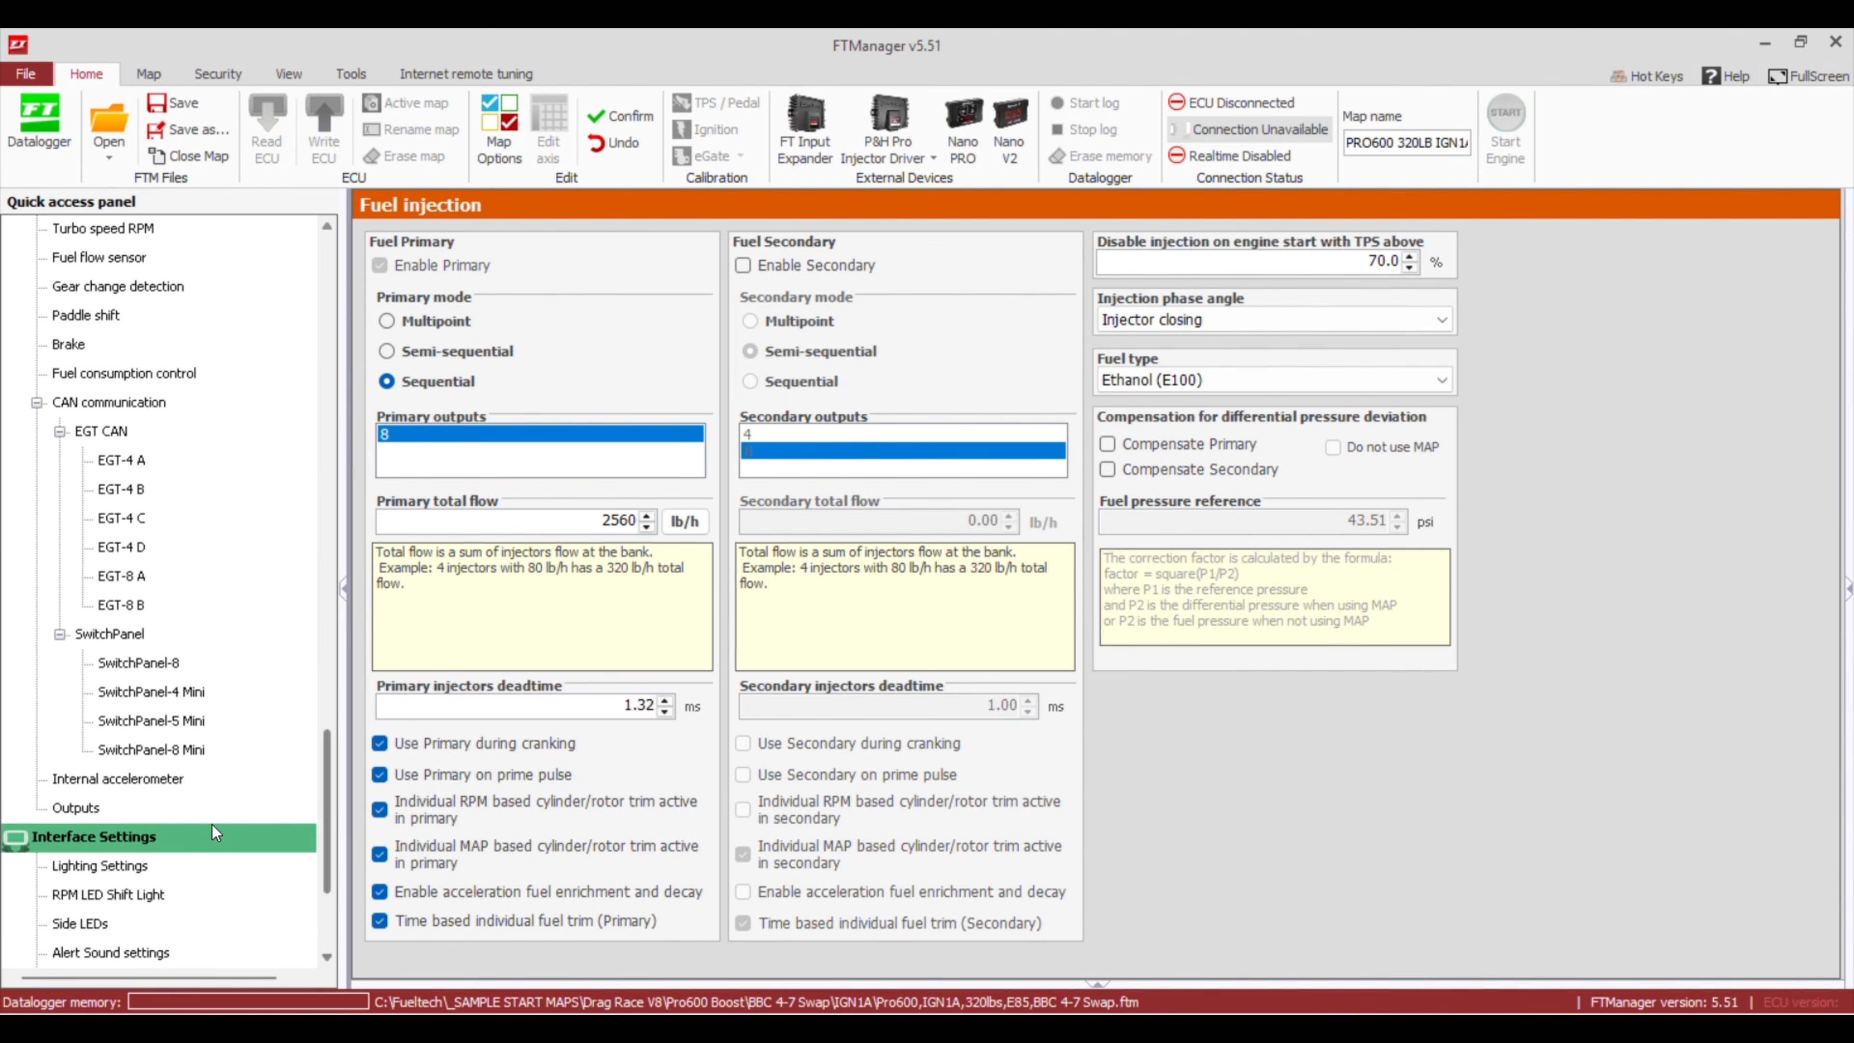
pyautogui.click(128, 806)
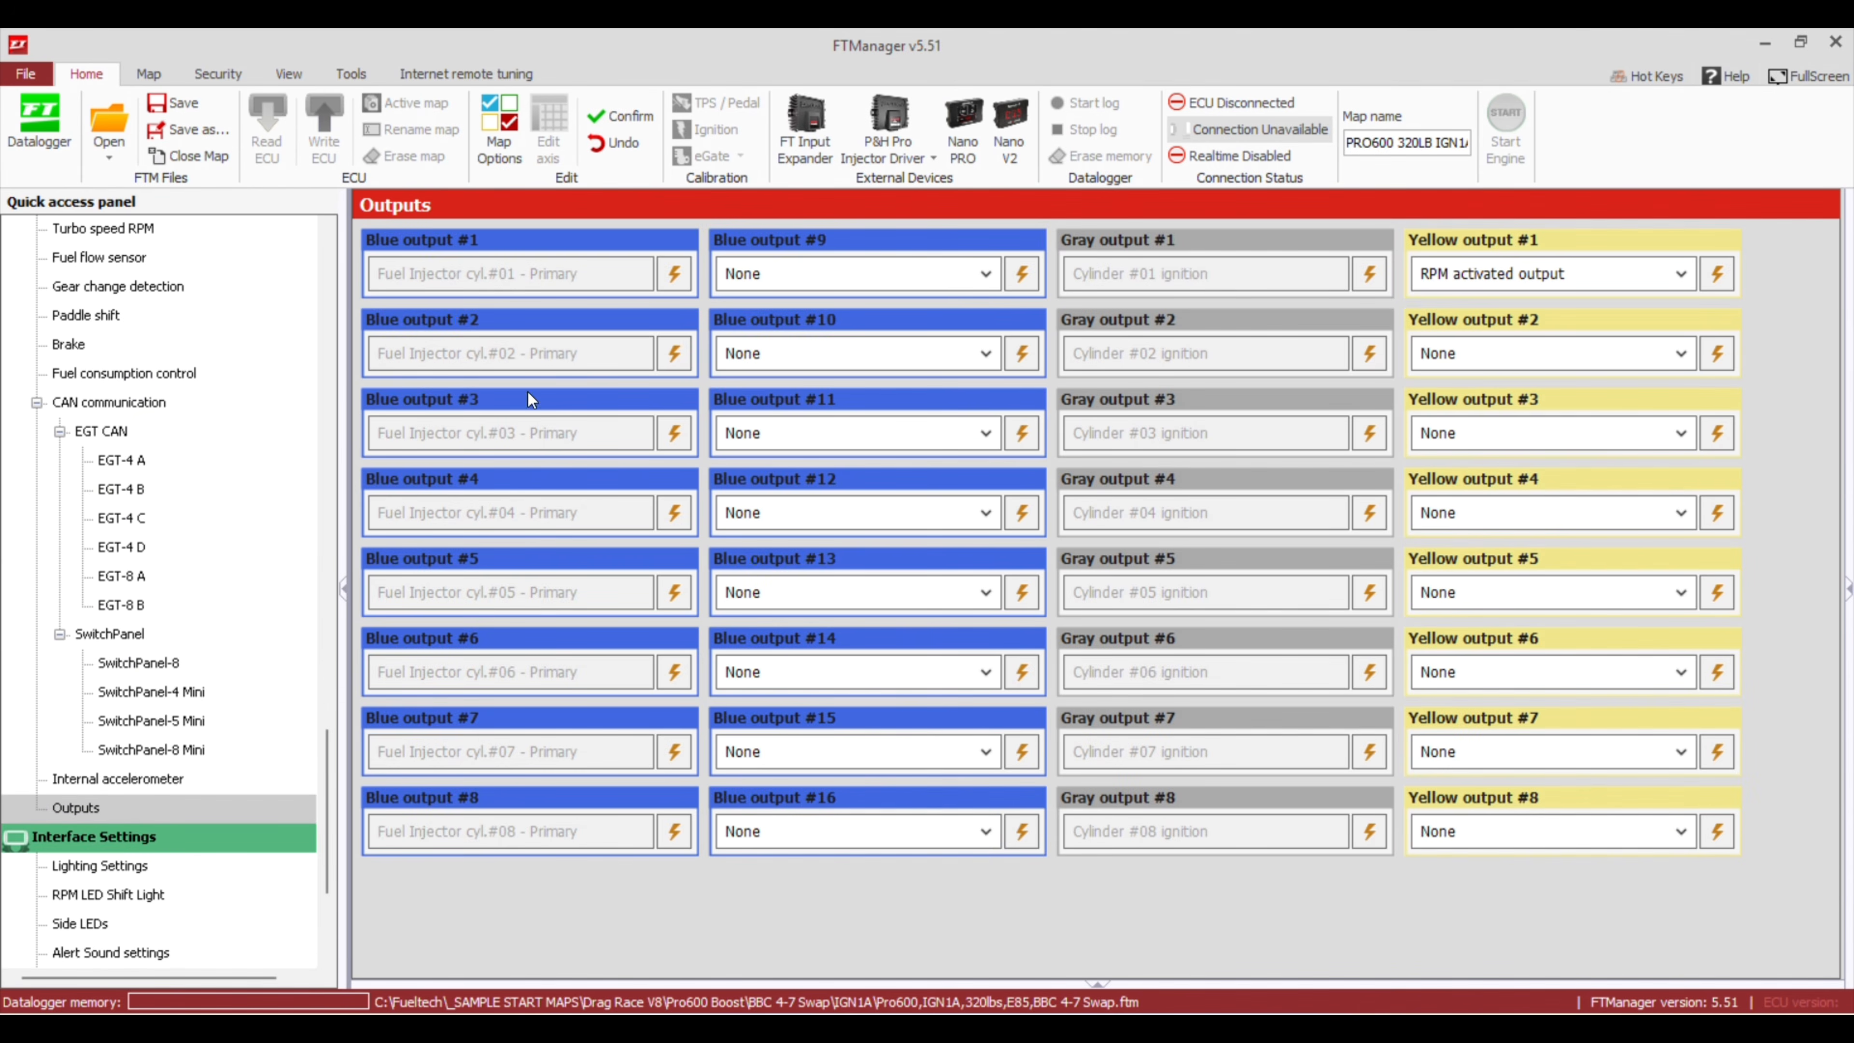
pyautogui.moveTo(329, 837); pyautogui.dragTo(342, 767)
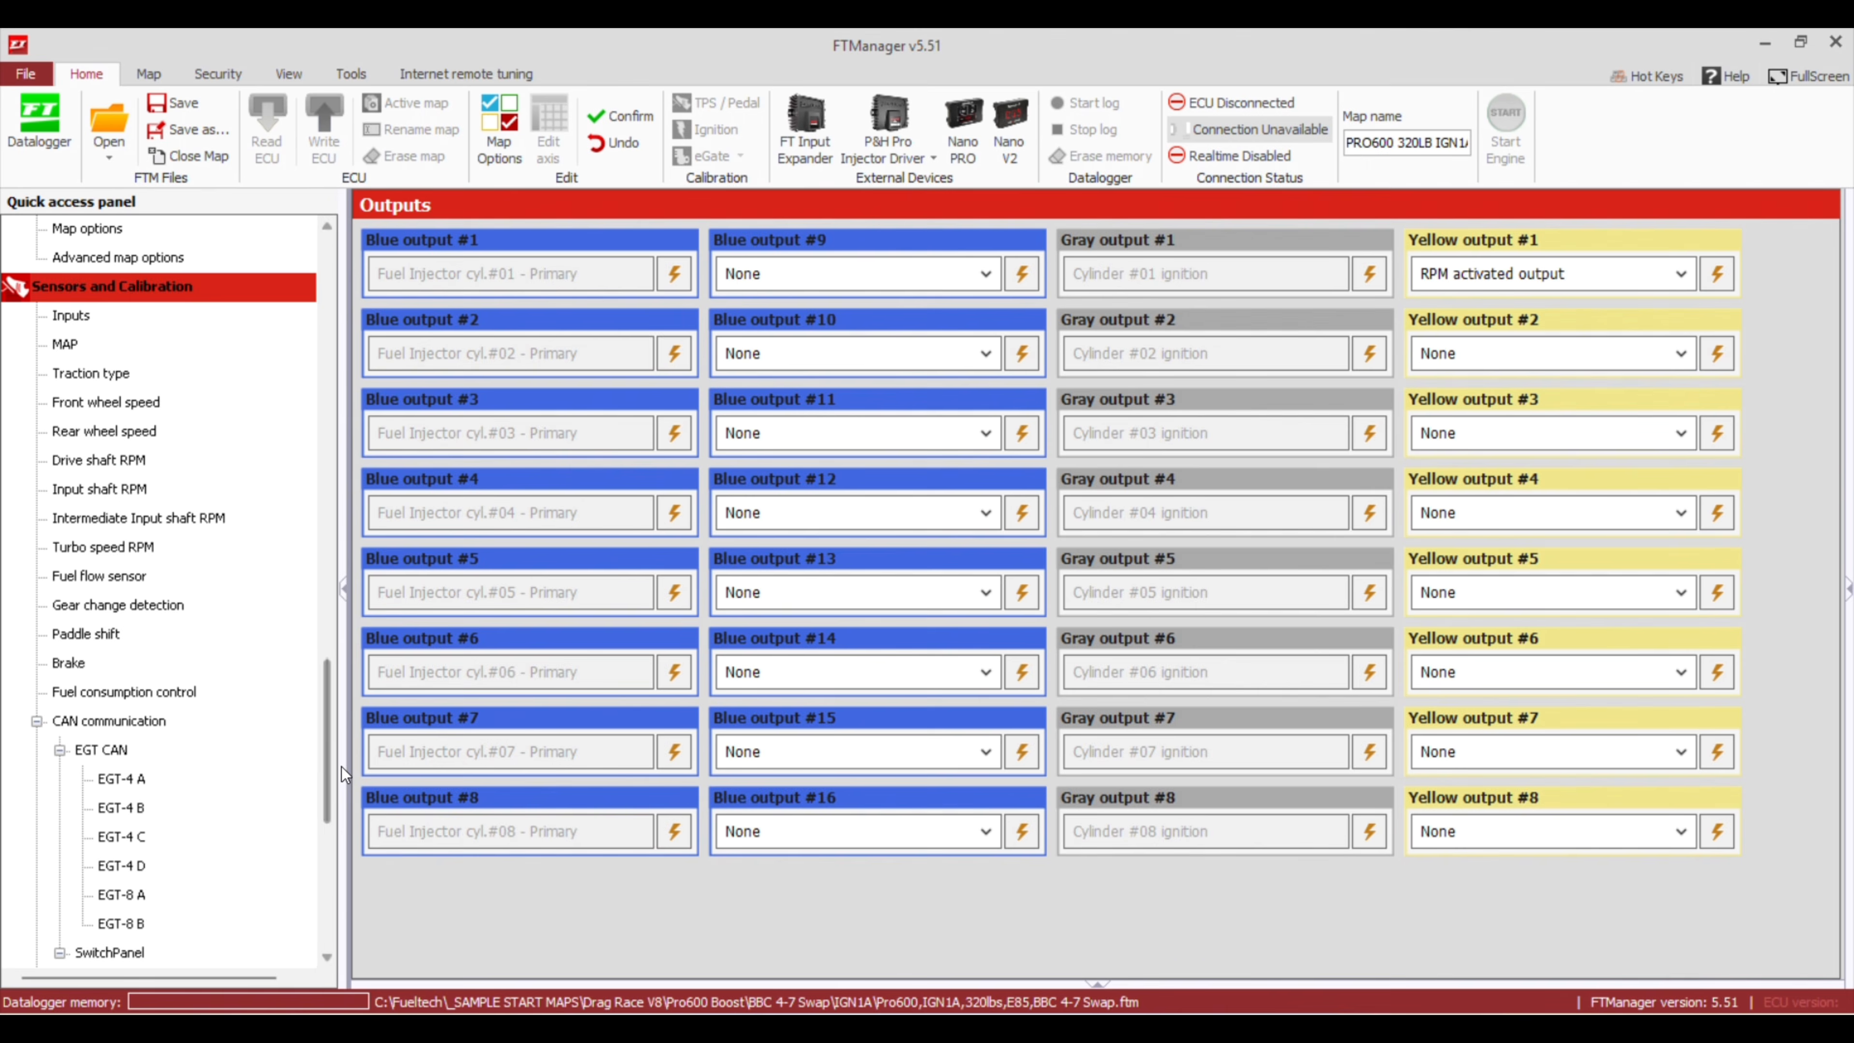
# Browse the functions available for Blue output #9 and close the list without choosing one
pyautogui.click(786, 275)
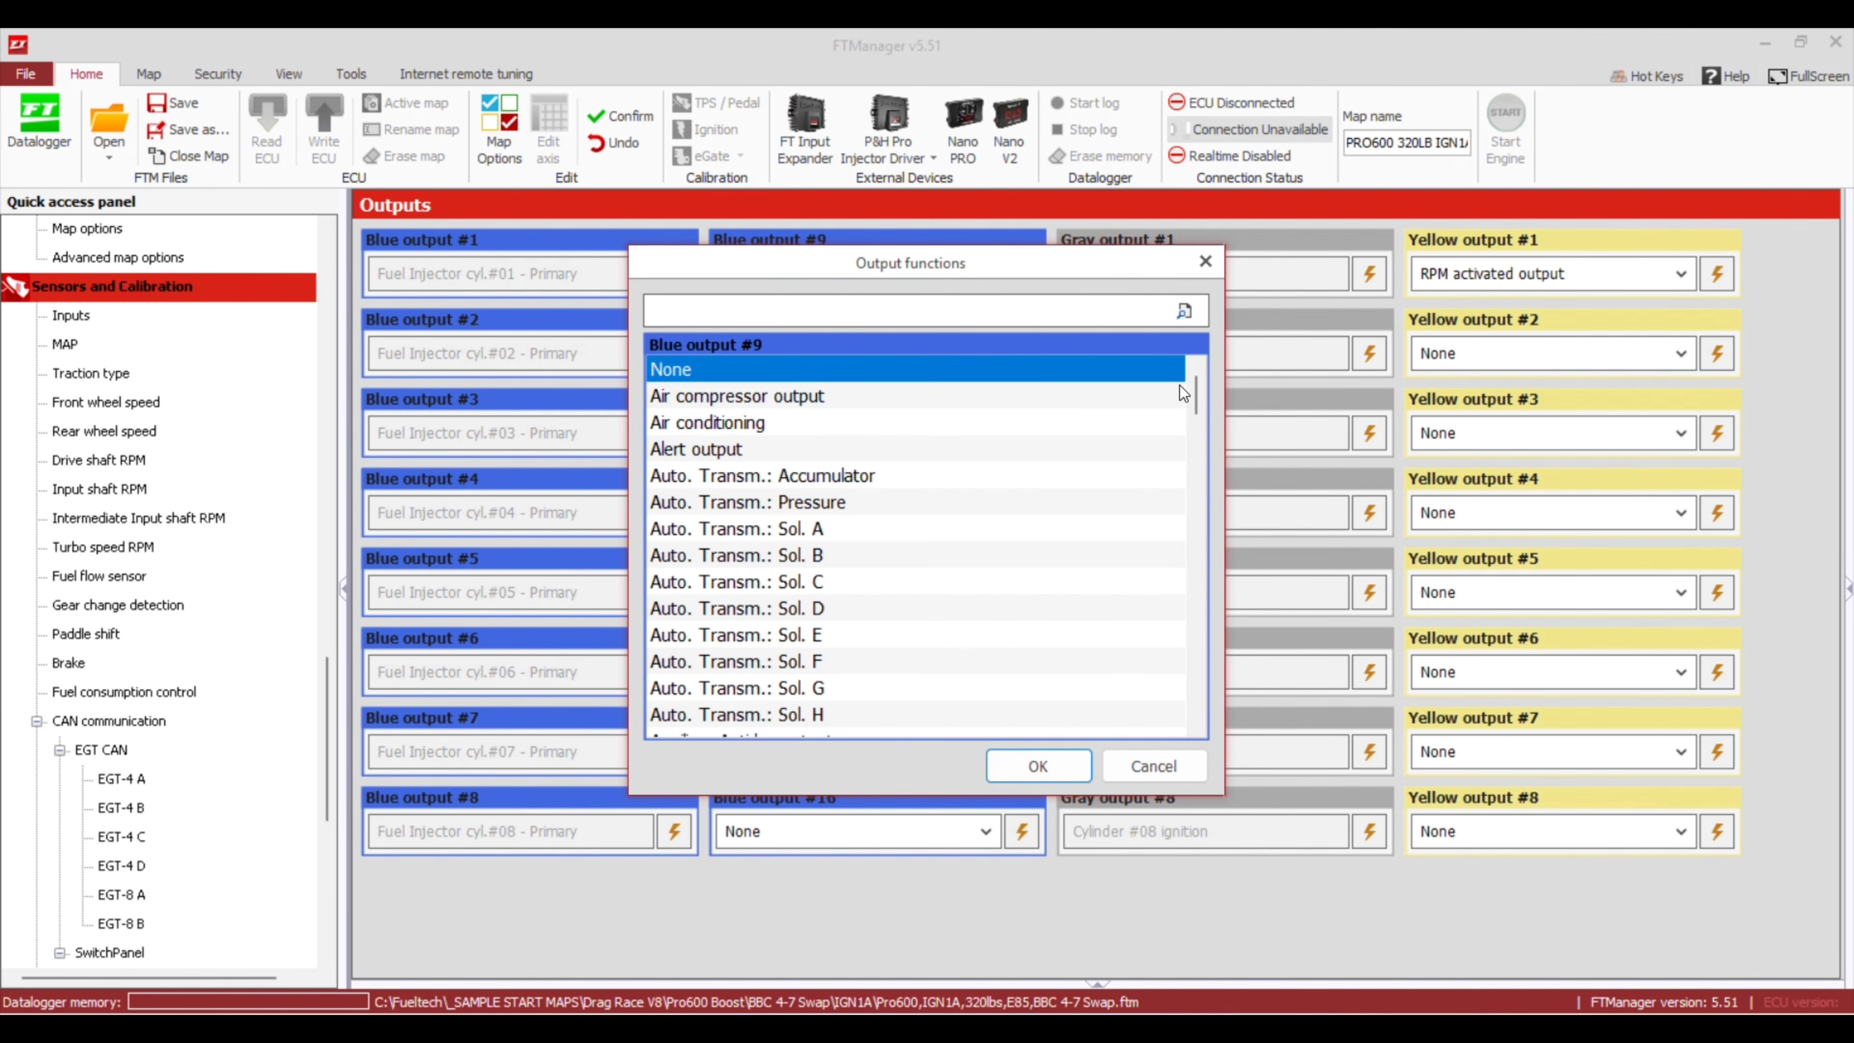
pyautogui.moveTo(1194, 392); pyautogui.dragTo(1195, 672)
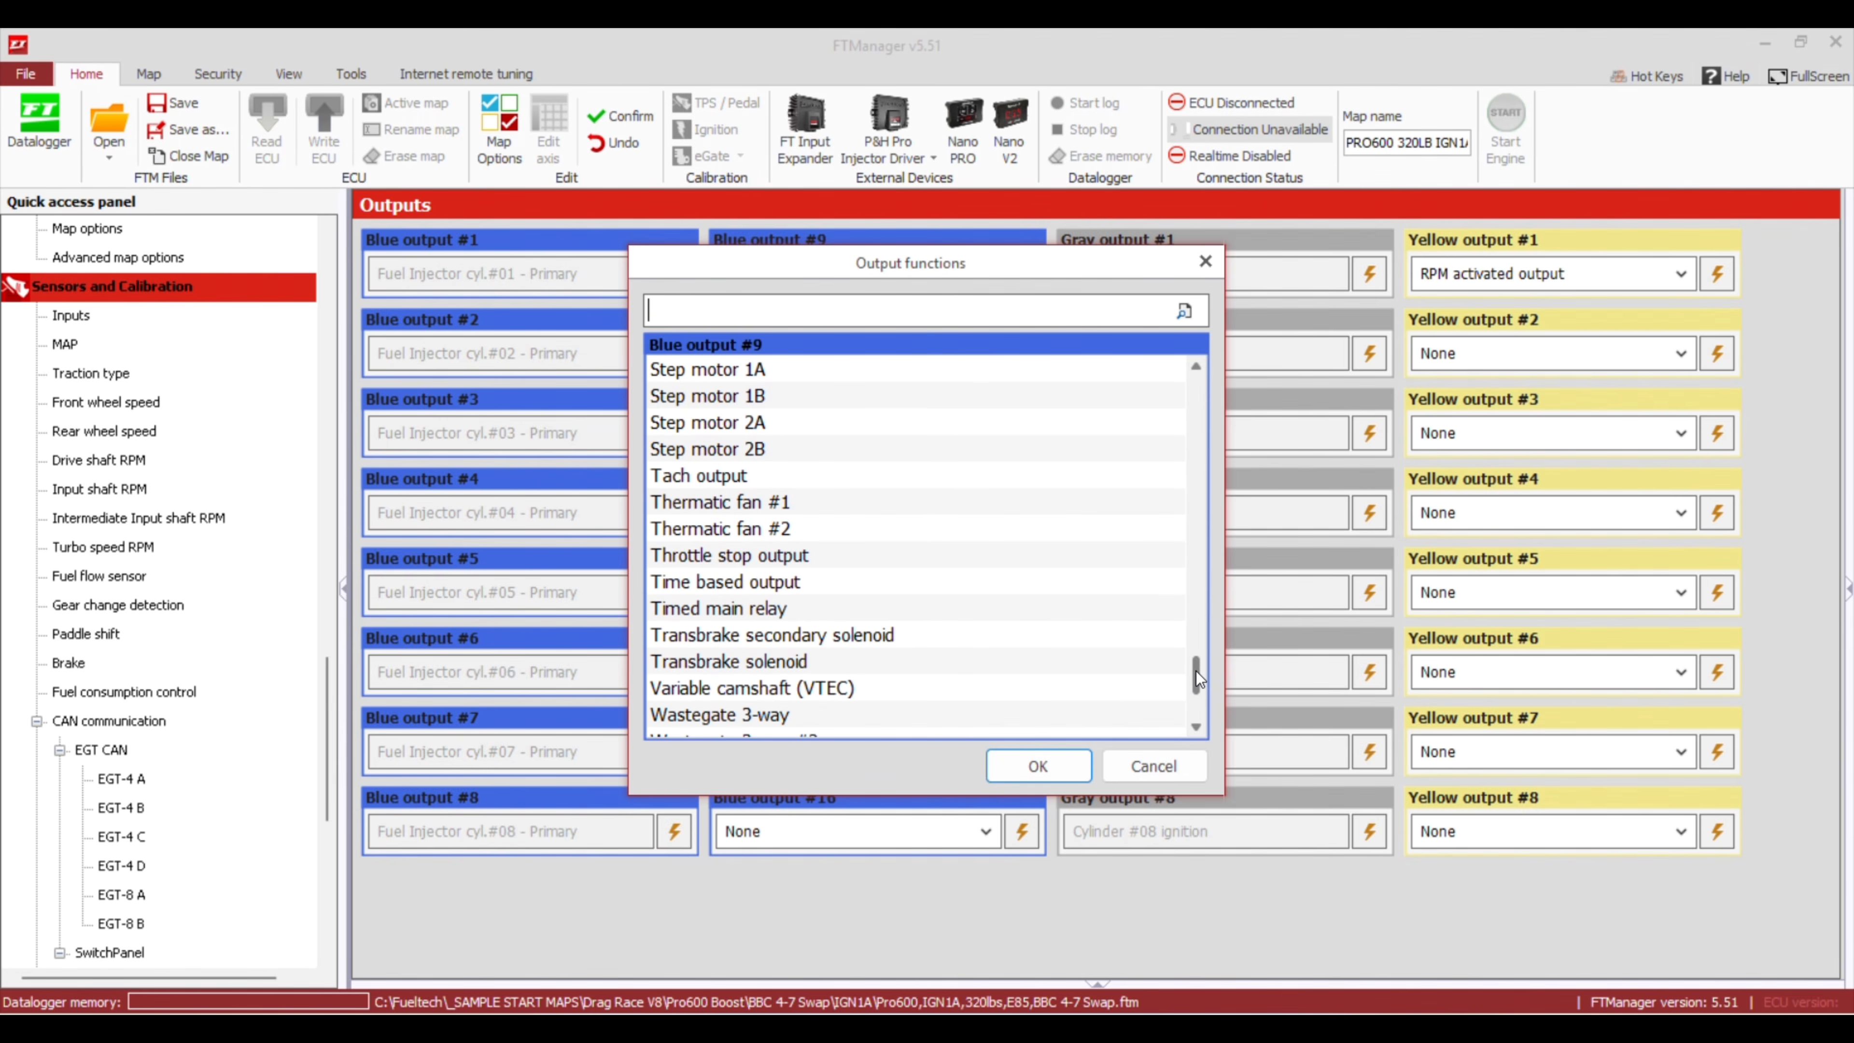
pyautogui.click(1161, 755)
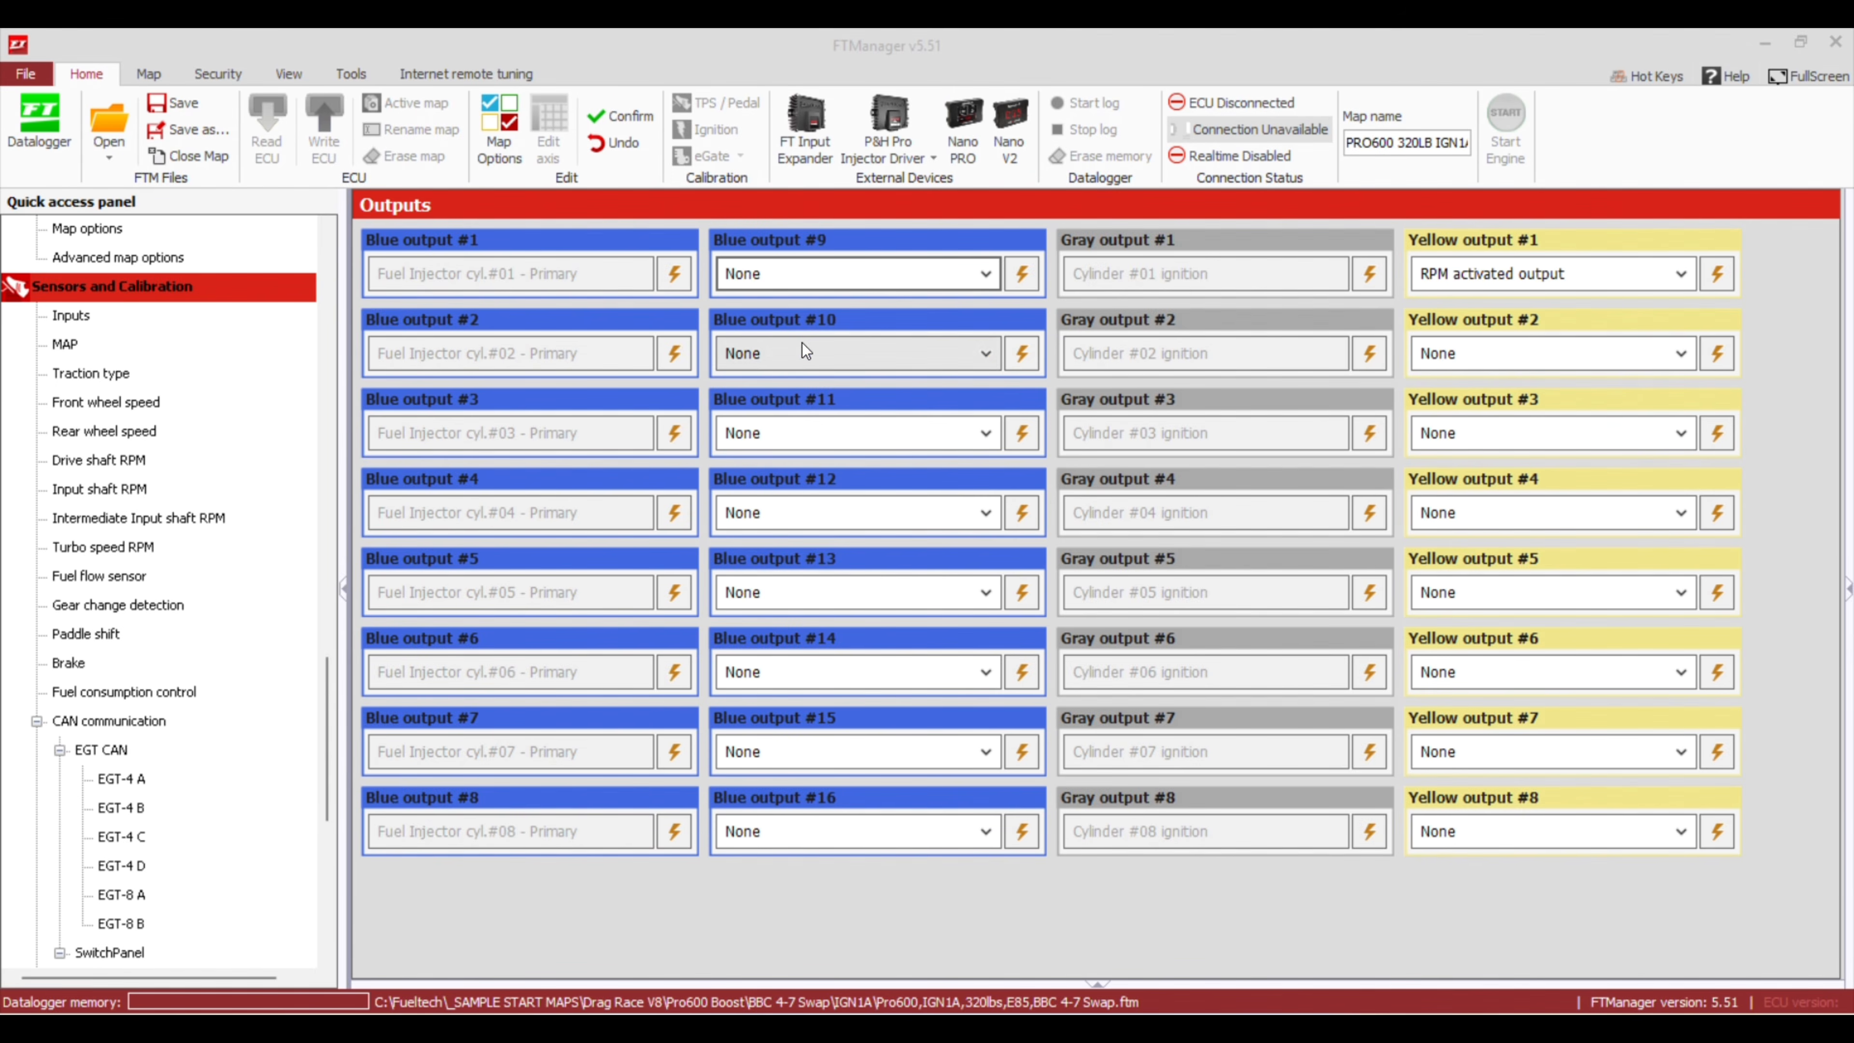
# Assign the Fuel pump function to Blue output #9
pyautogui.click(881, 287)
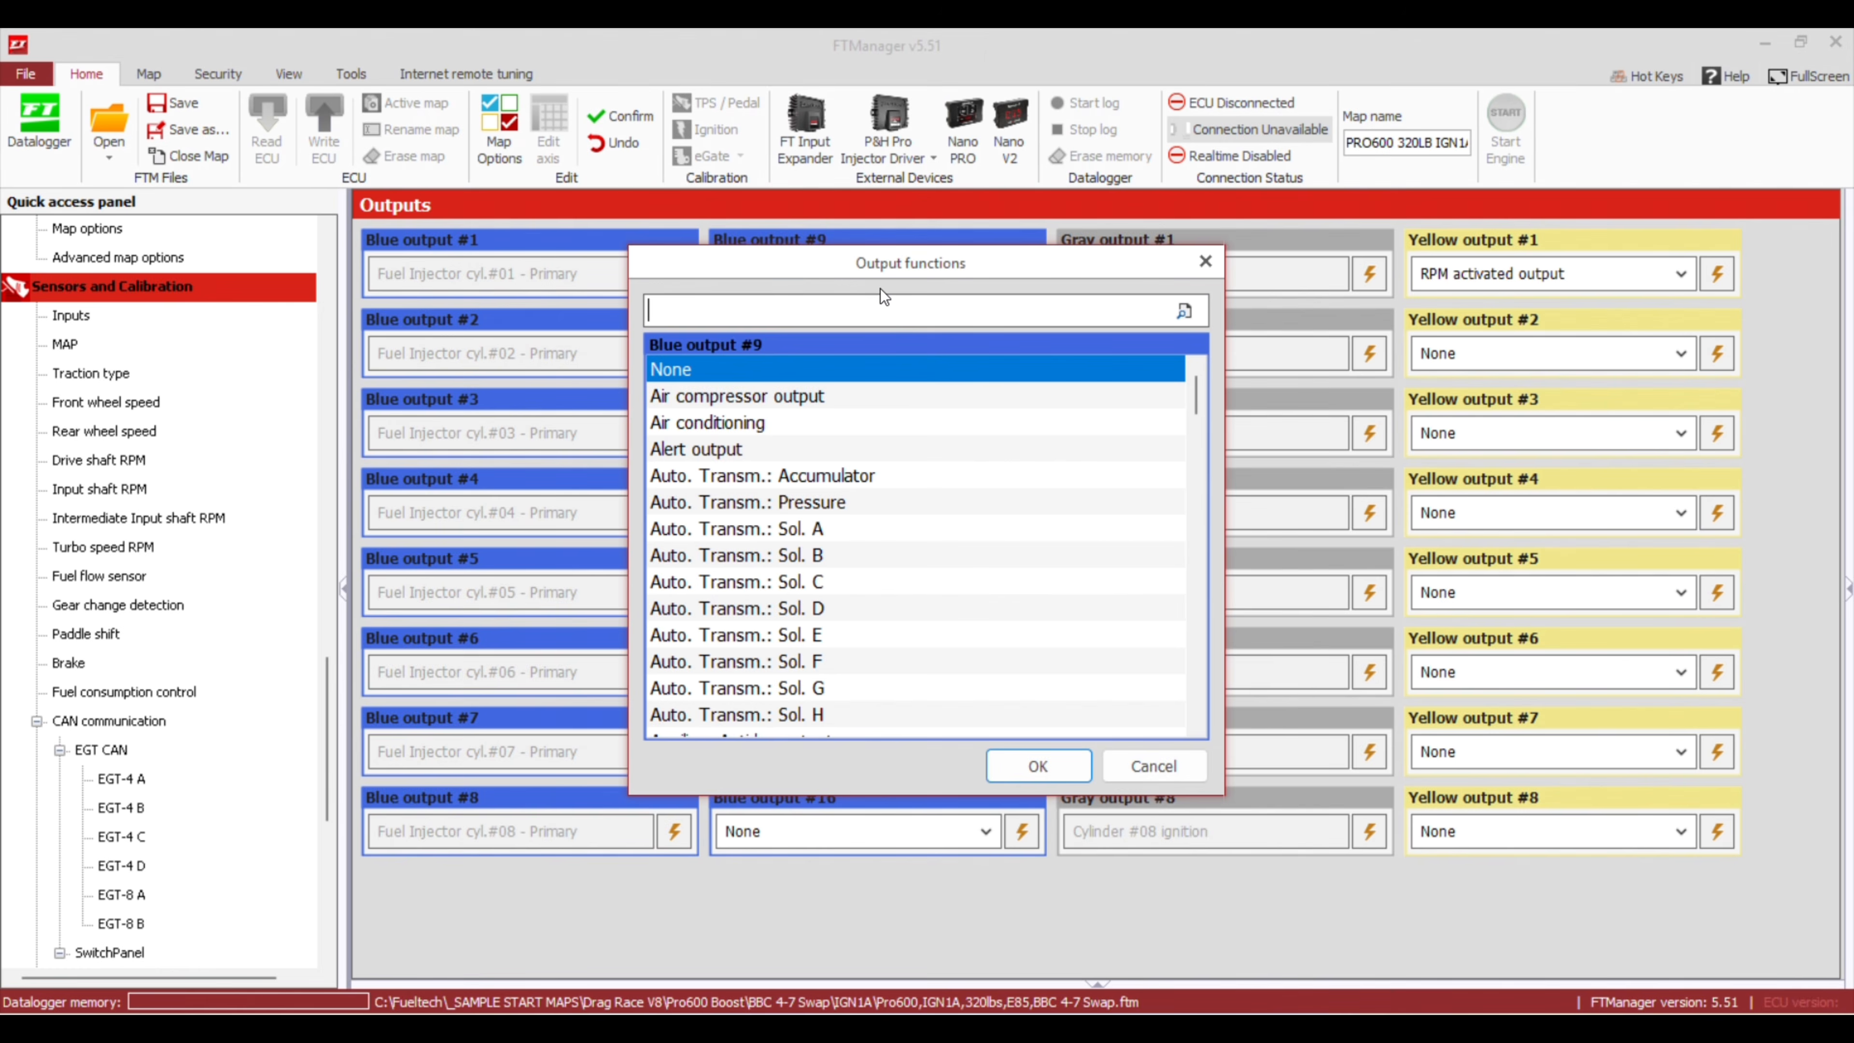
pyautogui.write('fue')
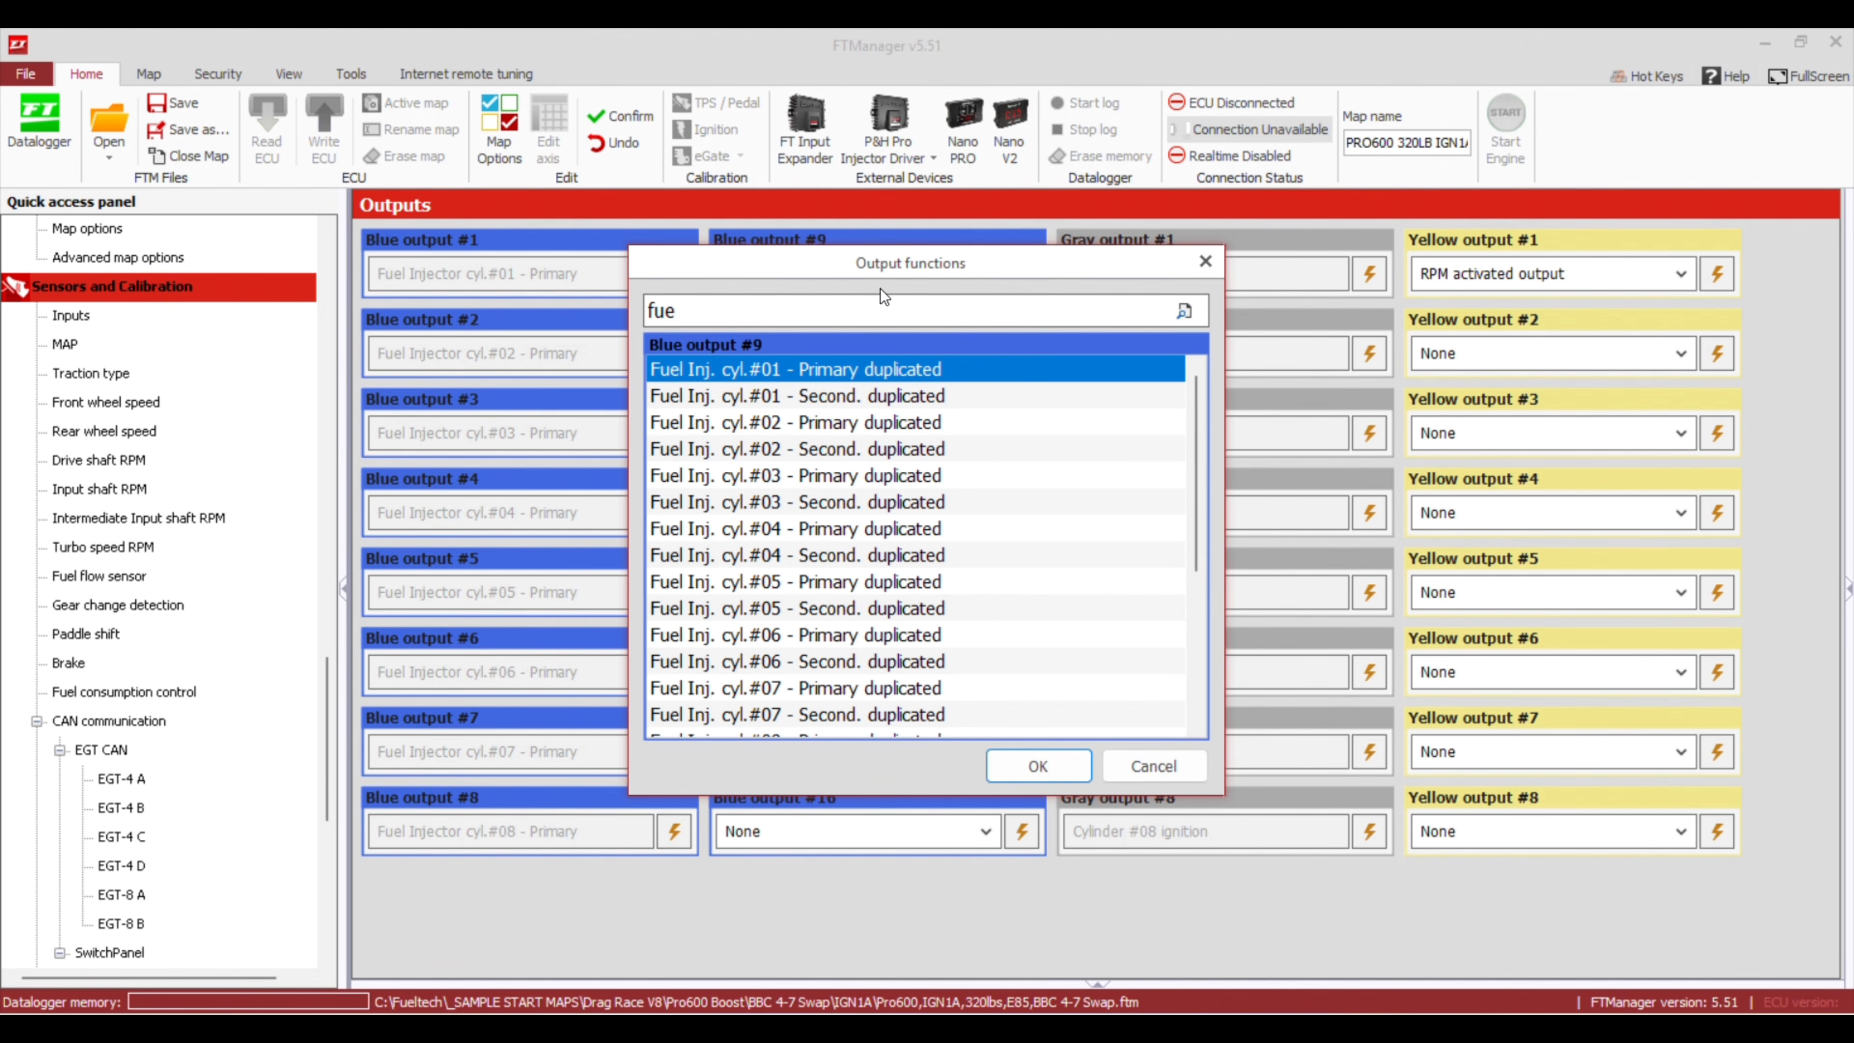
pyautogui.write('l pu')
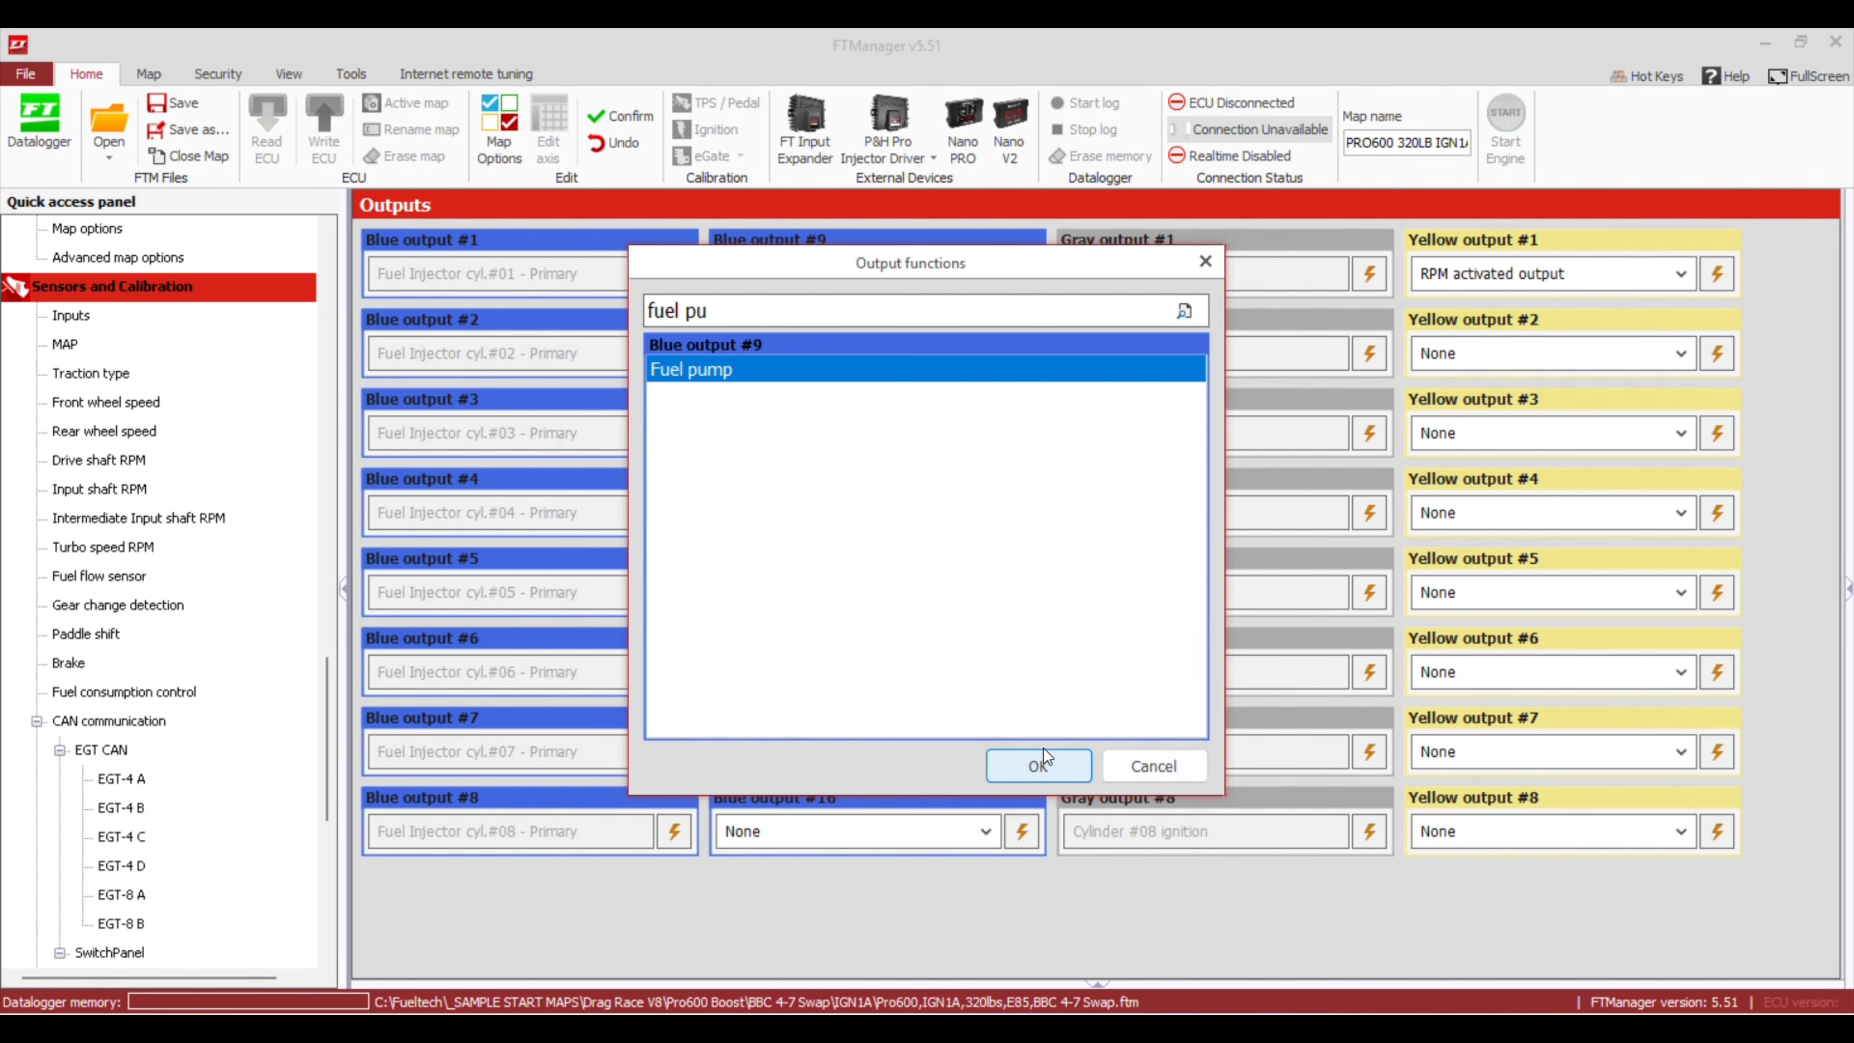
pyautogui.click(1009, 773)
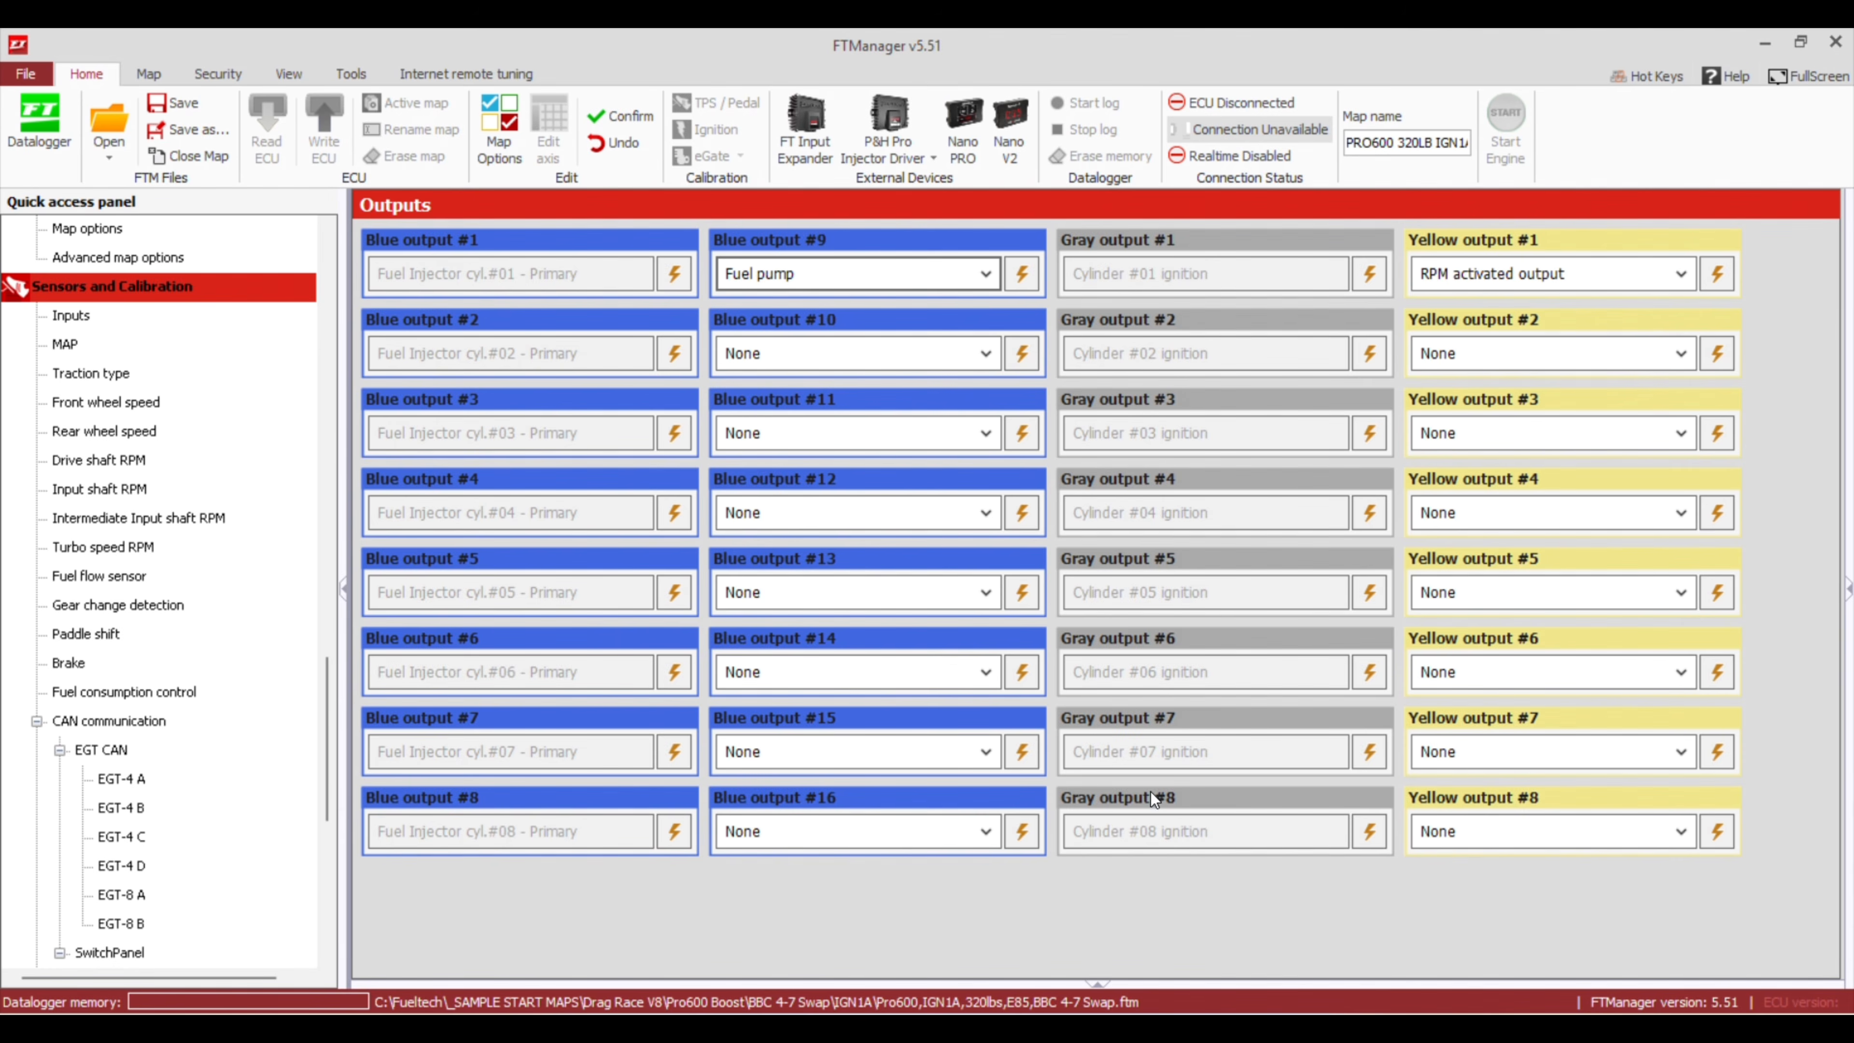
# Set the ignition output to FTSPARK Serial output (1 wire), confirm the change, and review the gray output assignments on the Outputs page
pyautogui.moveTo(322, 777); pyautogui.dragTo(332, 672)
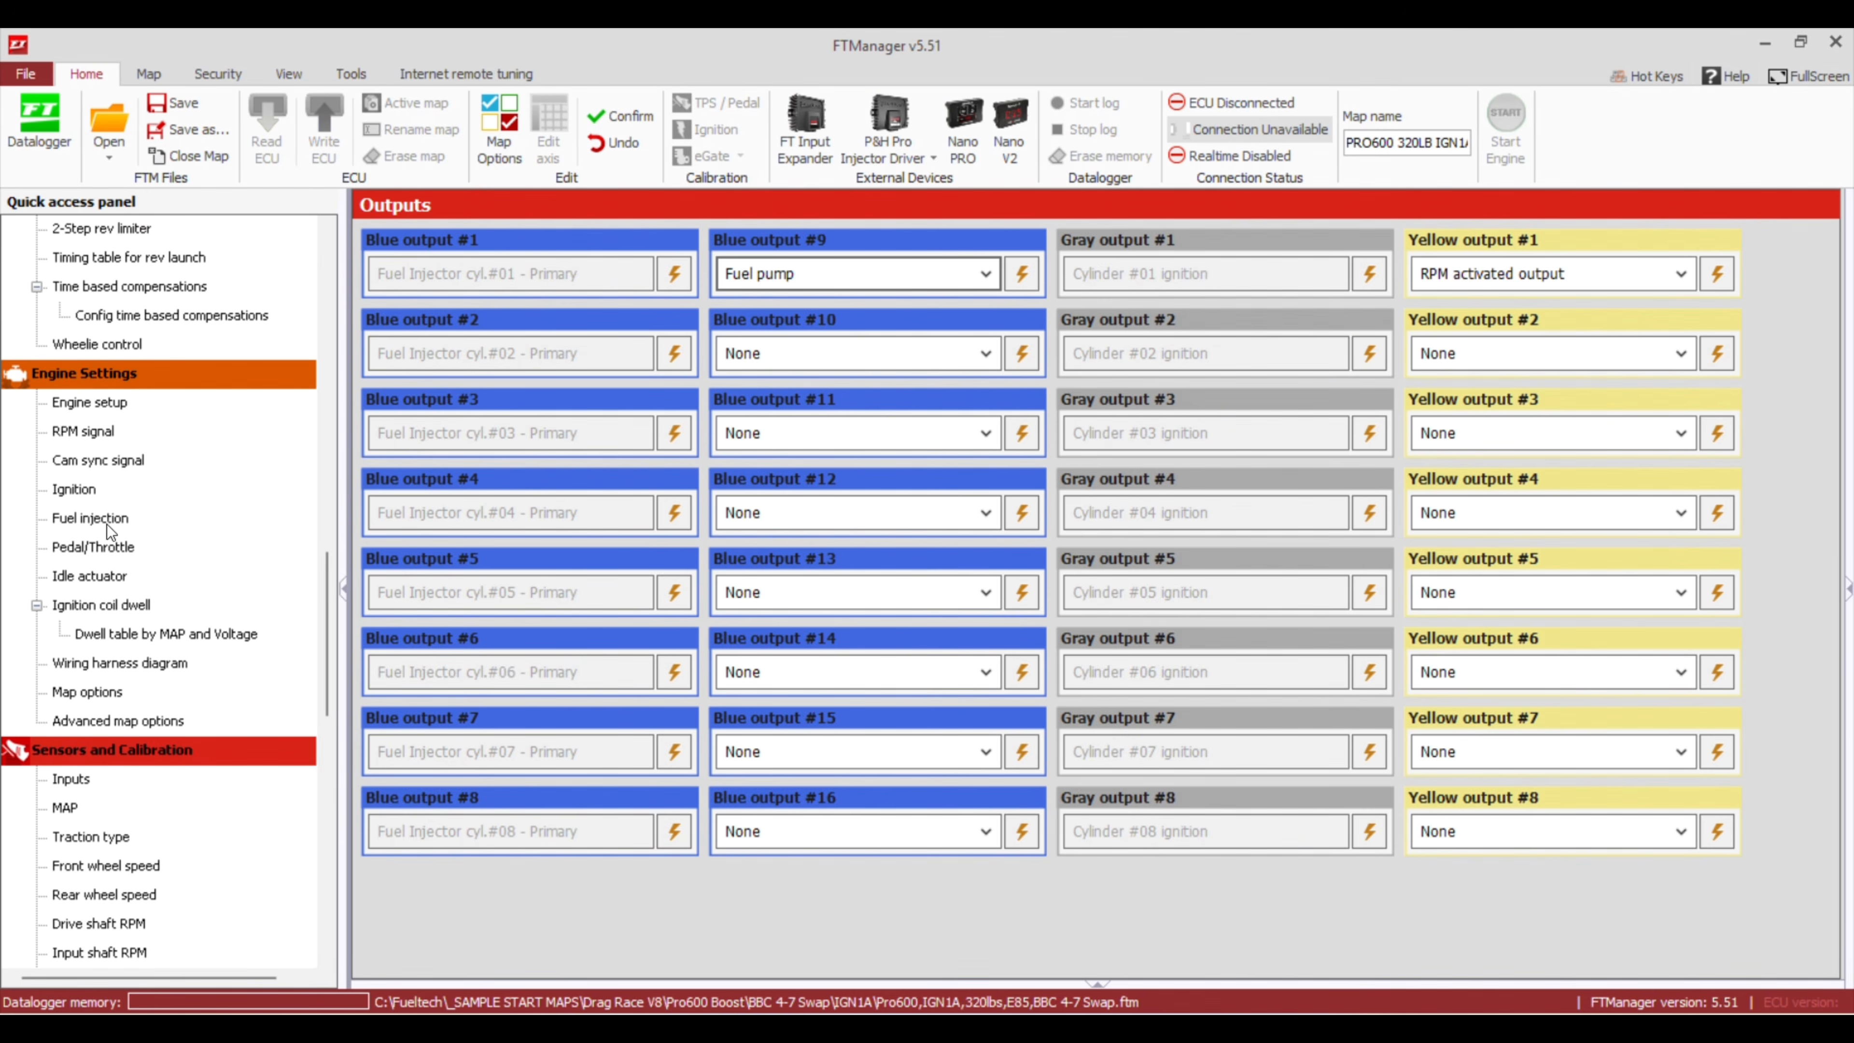
pyautogui.click(87, 490)
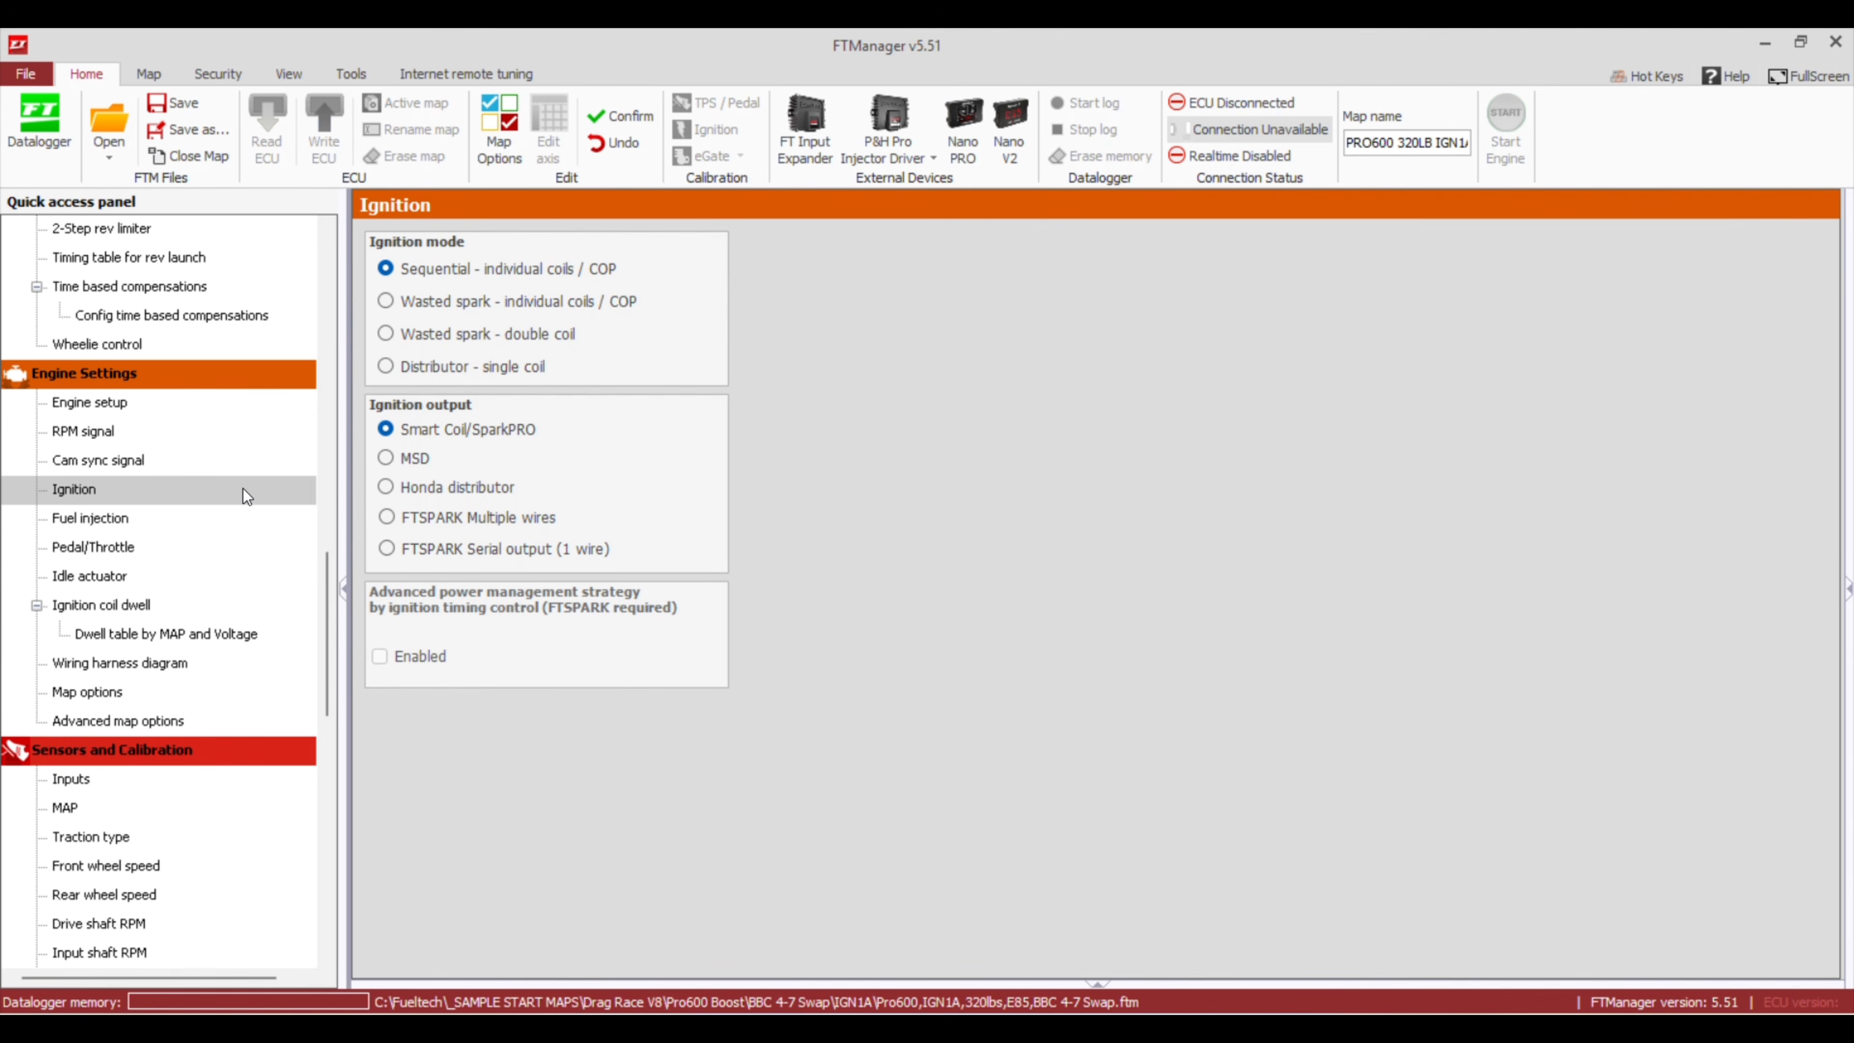
pyautogui.click(387, 549)
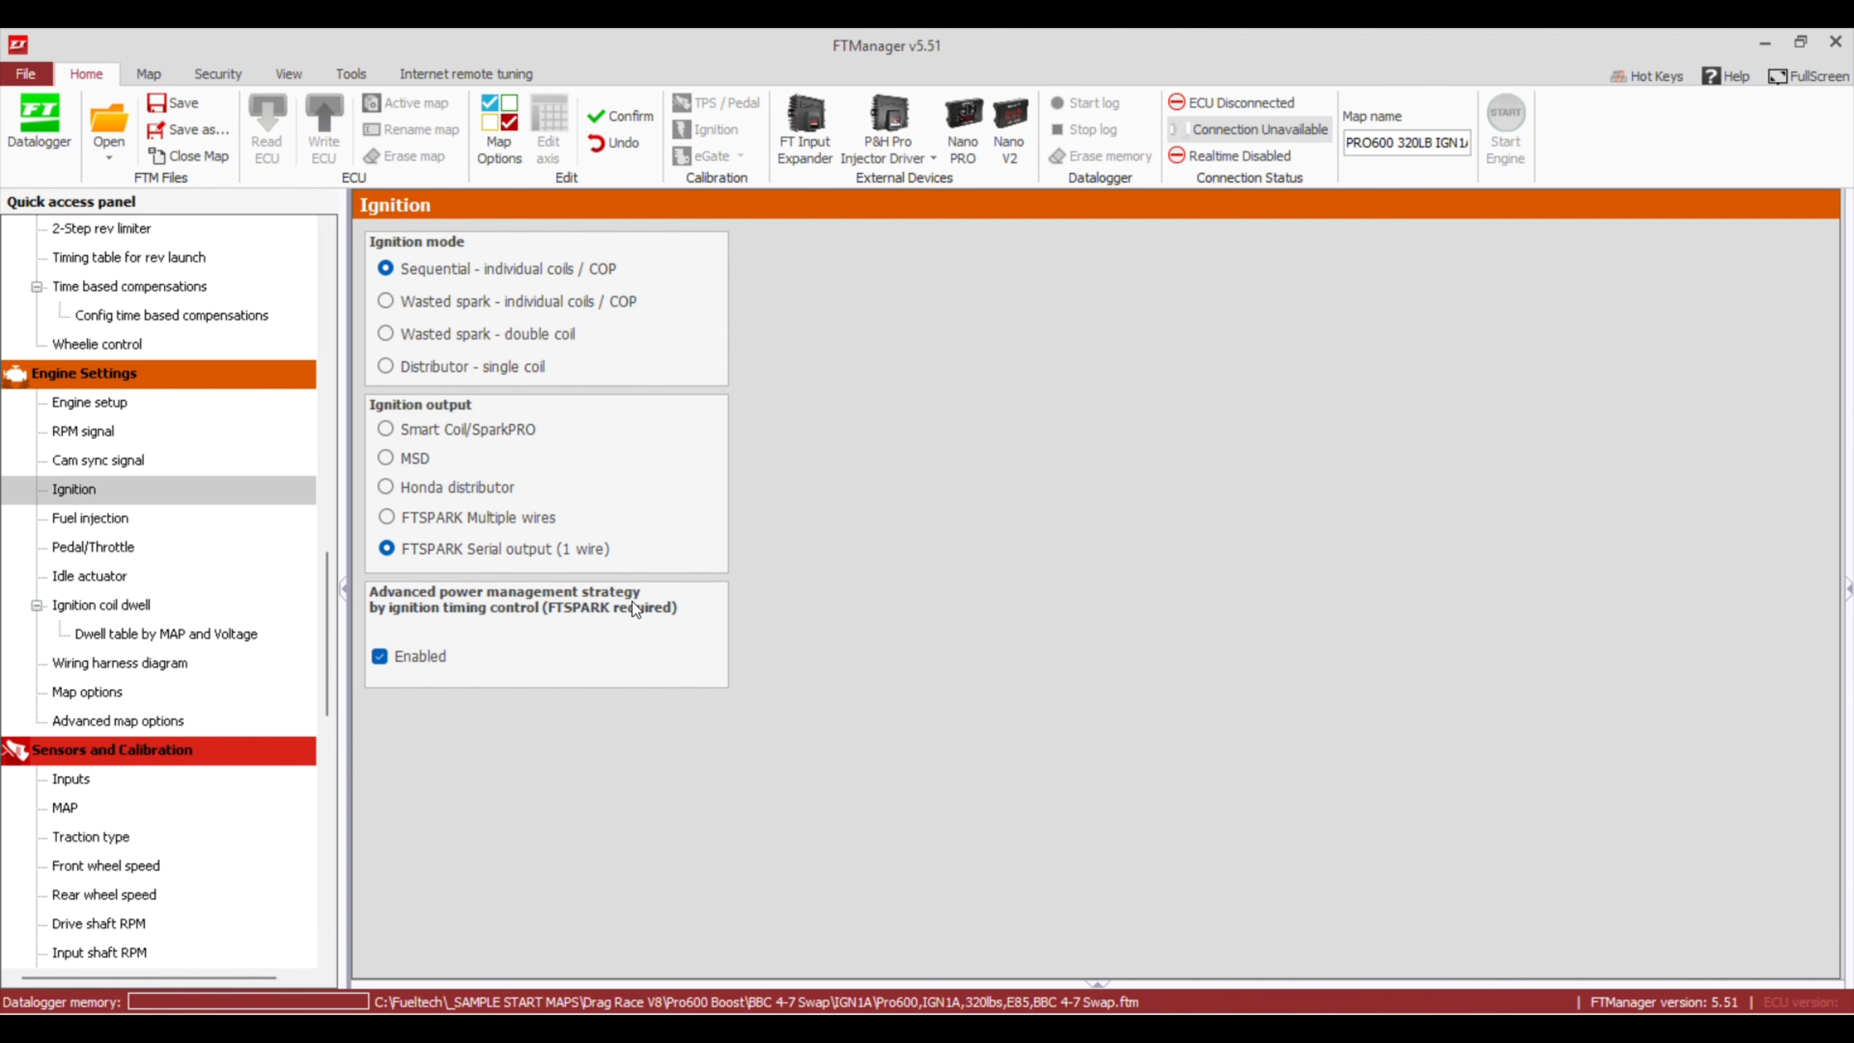
pyautogui.click(629, 117)
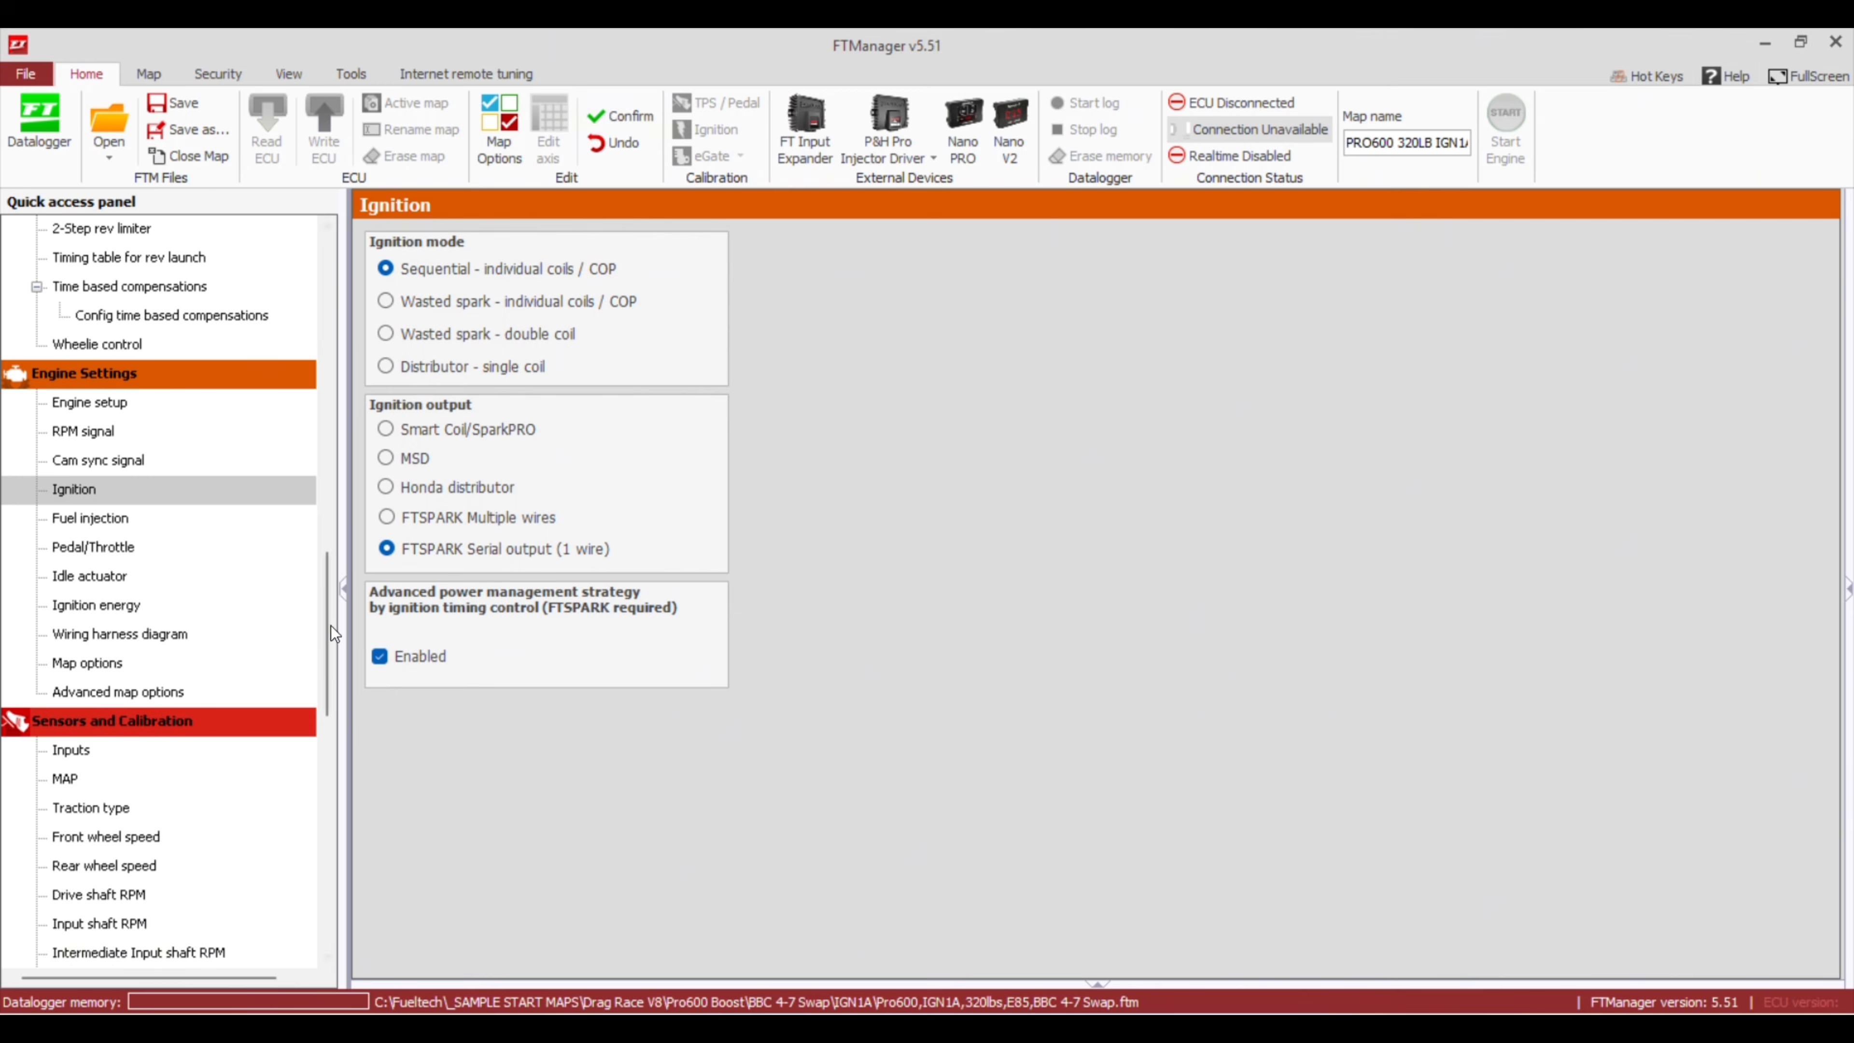
pyautogui.moveTo(330, 626); pyautogui.dragTo(318, 803)
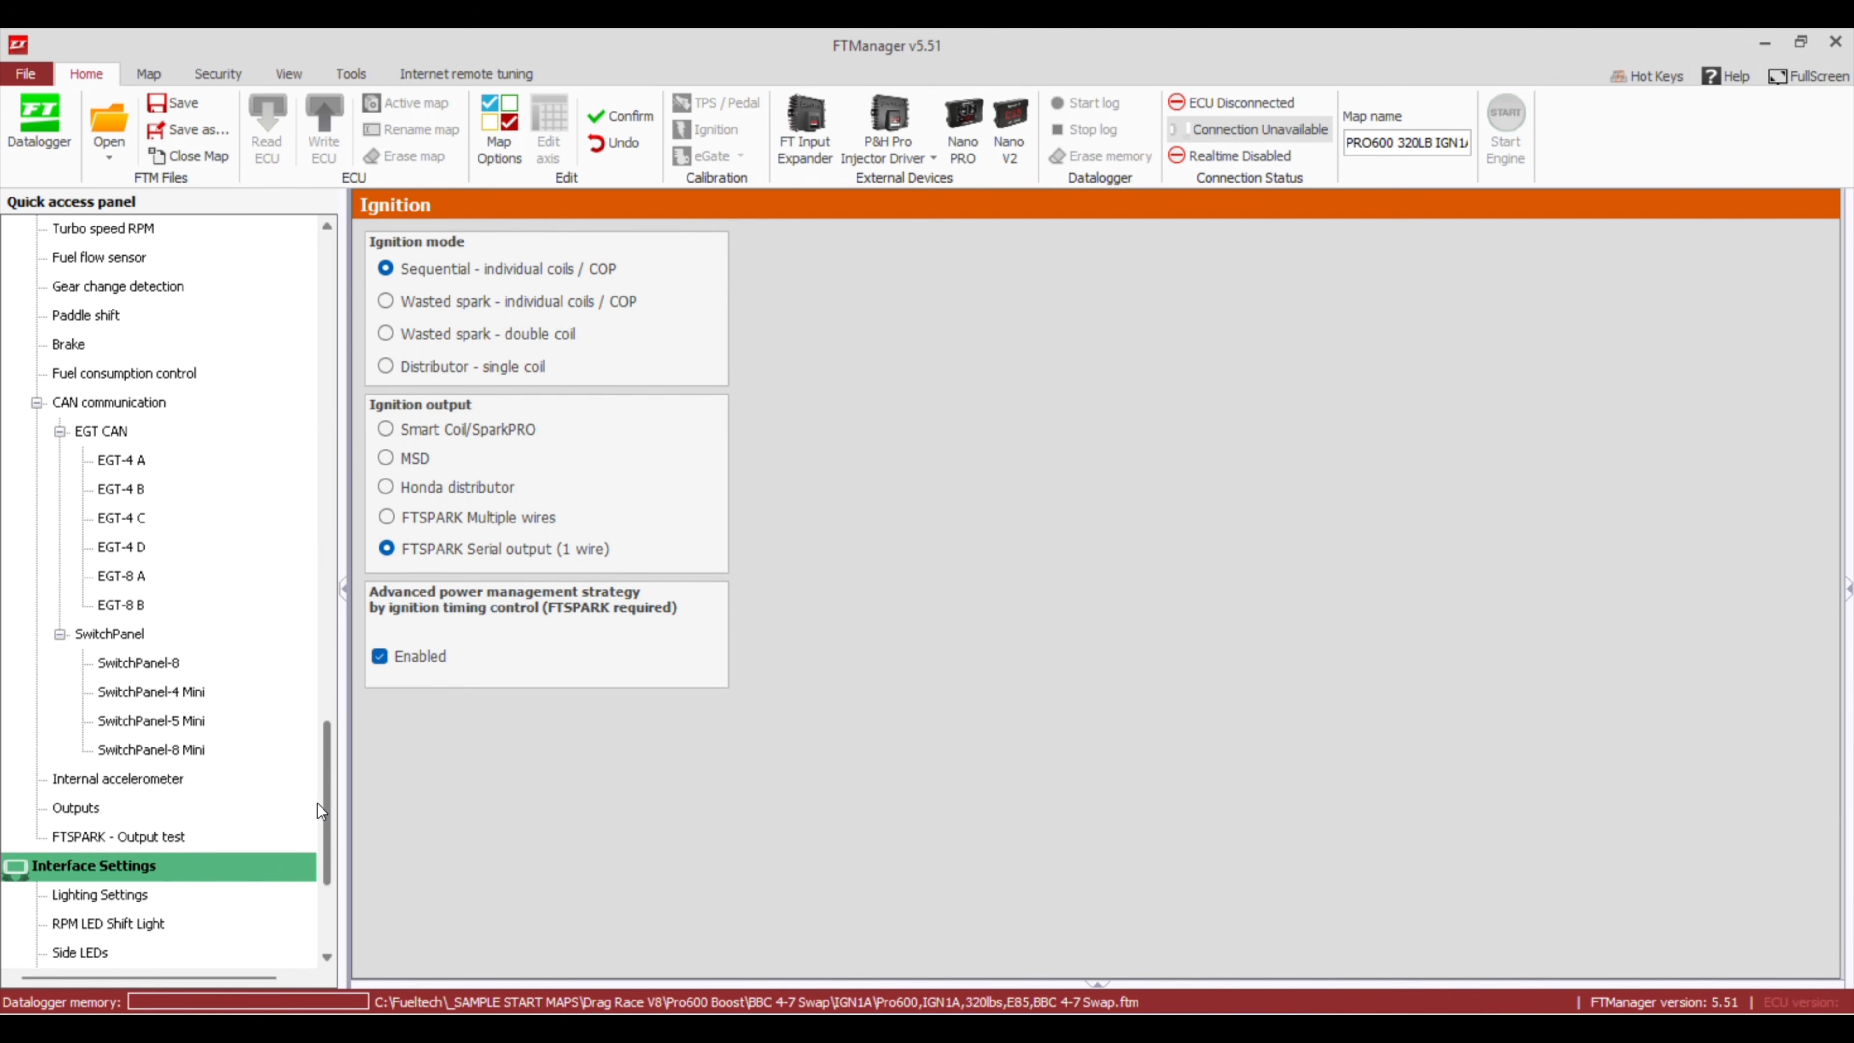
pyautogui.click(82, 809)
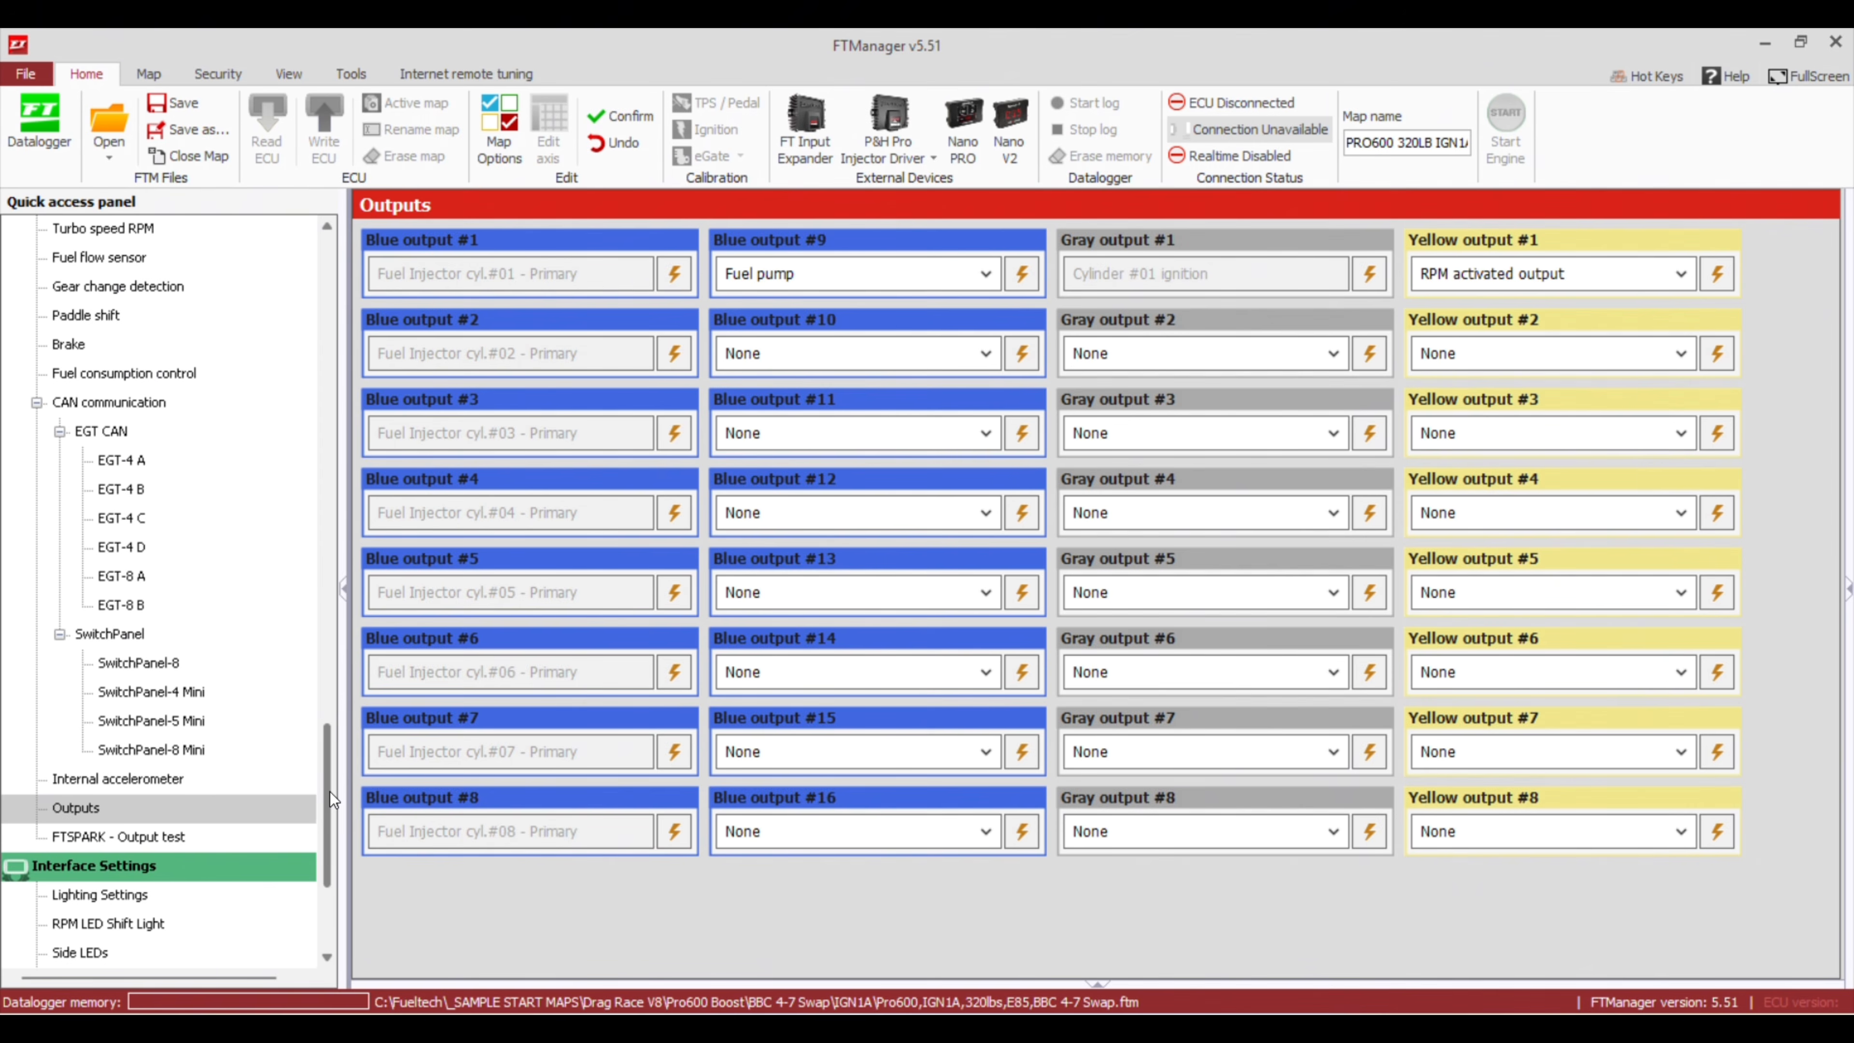
# Set the ignition pins assignment mode to Manual in the advanced map options and confirm
pyautogui.moveTo(330, 791); pyautogui.dragTo(324, 667)
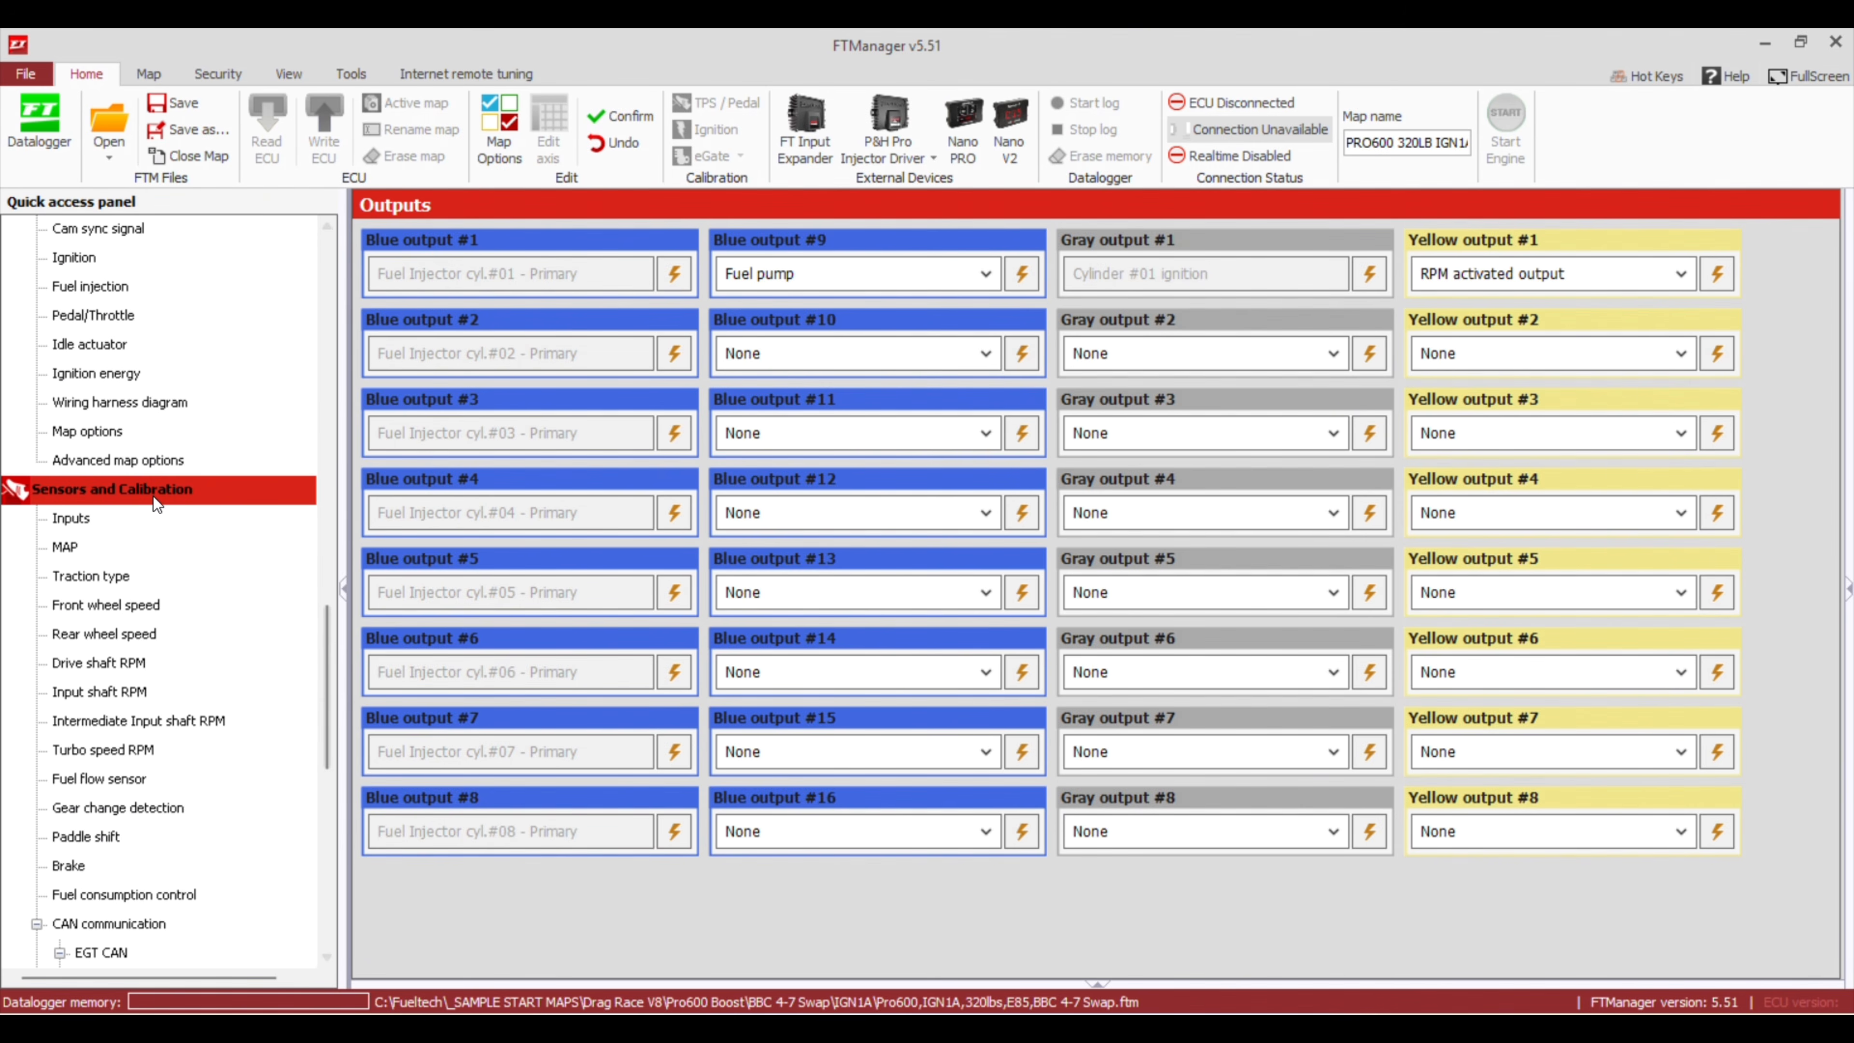
pyautogui.click(141, 462)
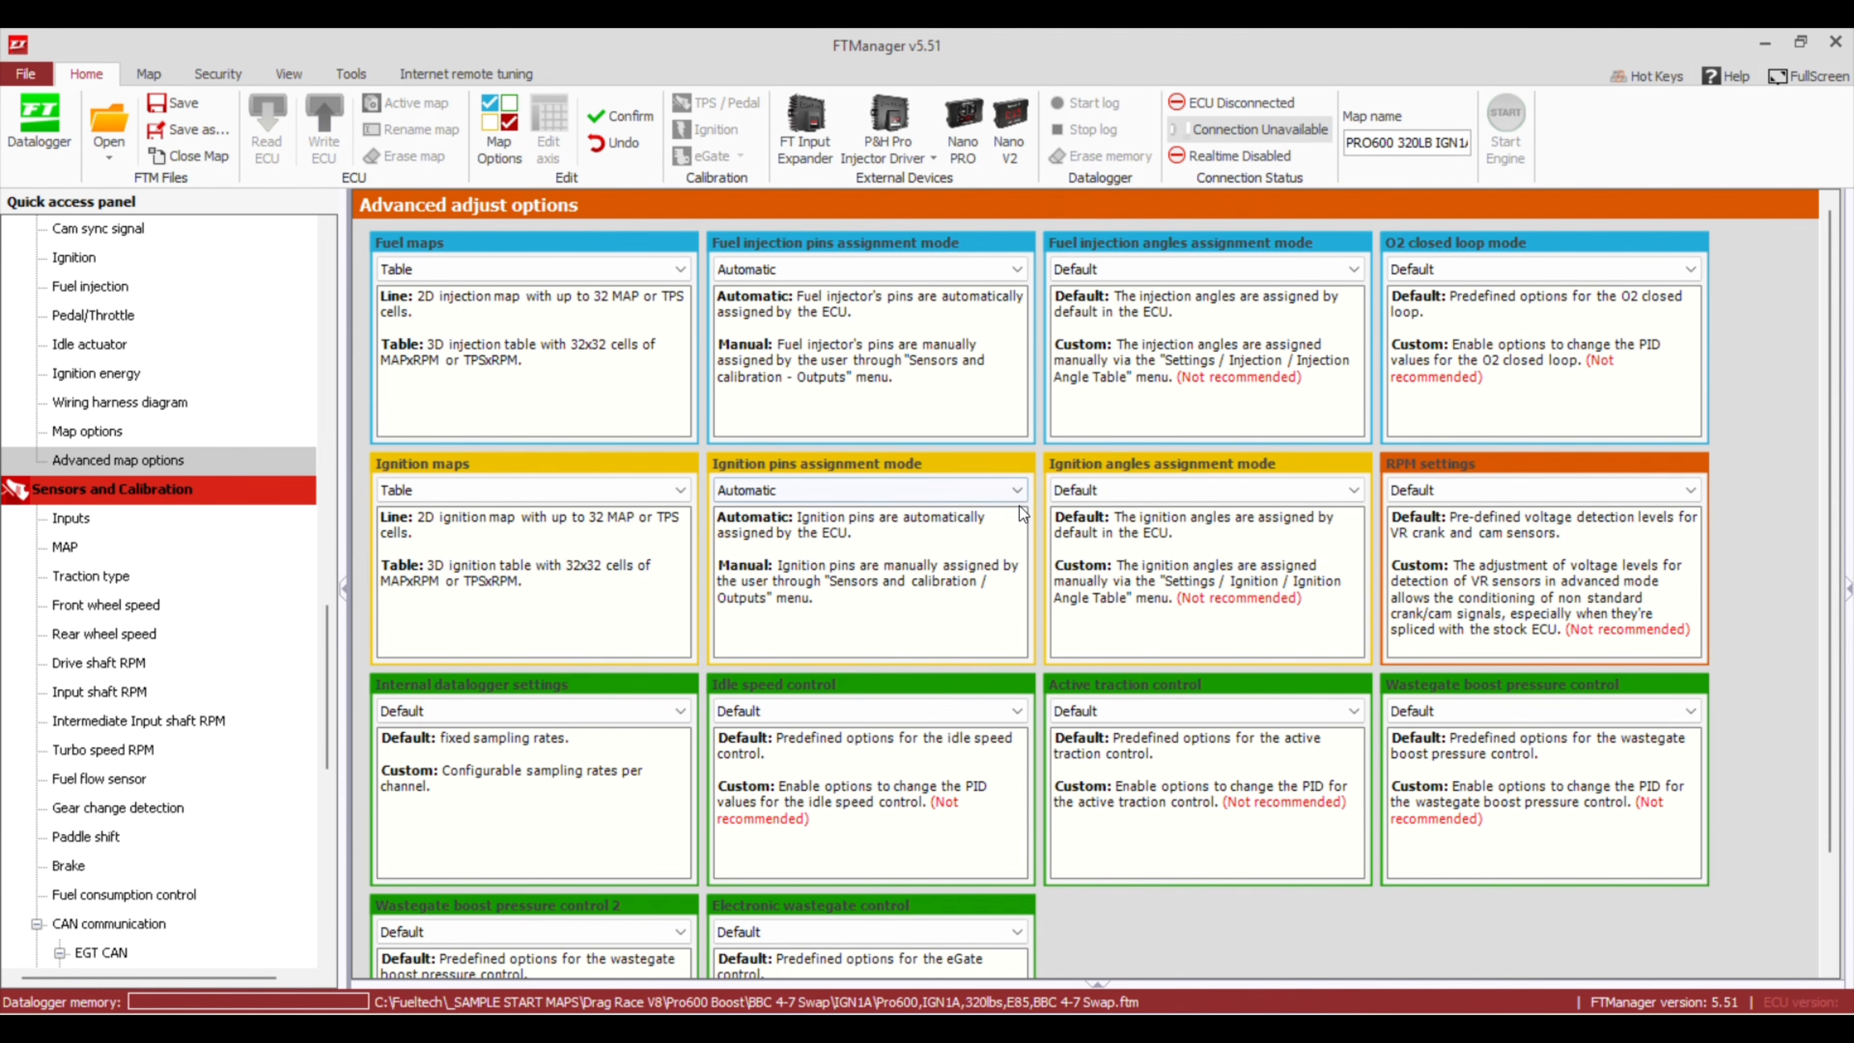
pyautogui.click(913, 488)
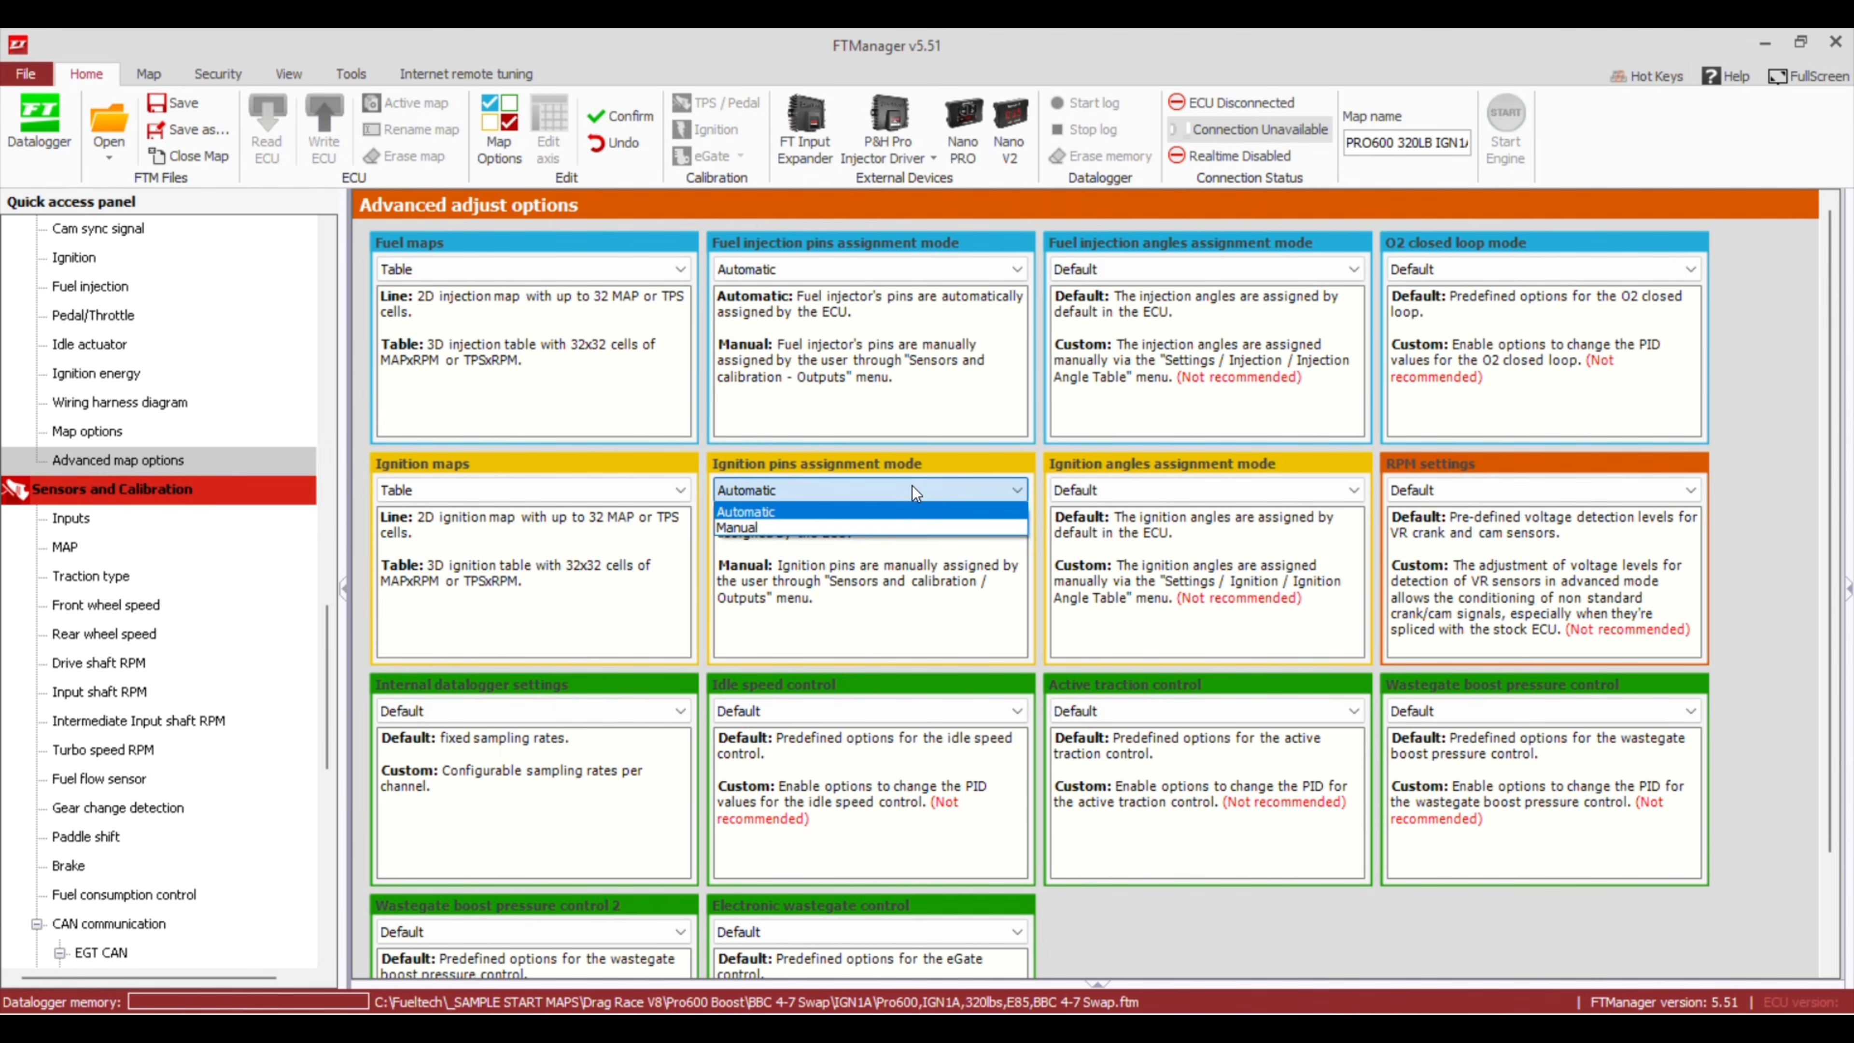
pyautogui.click(819, 537)
pyautogui.click(777, 492)
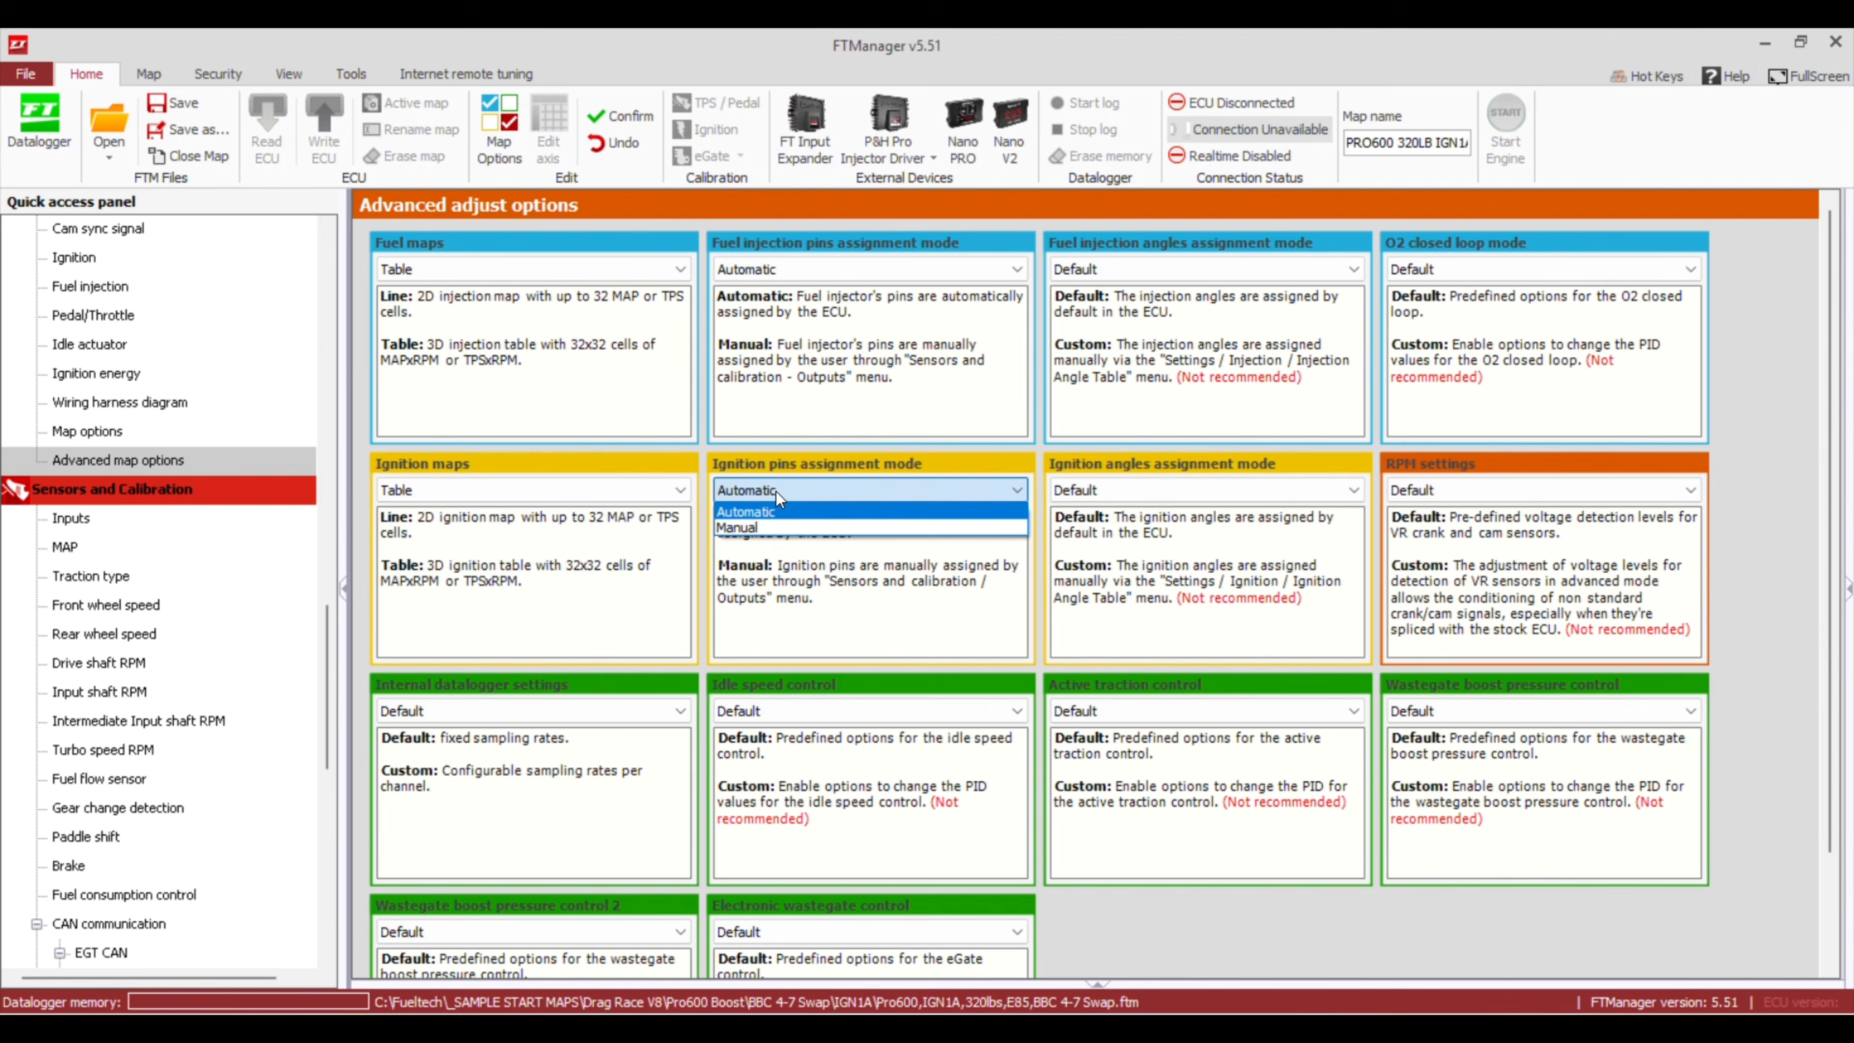
pyautogui.click(753, 524)
pyautogui.click(610, 119)
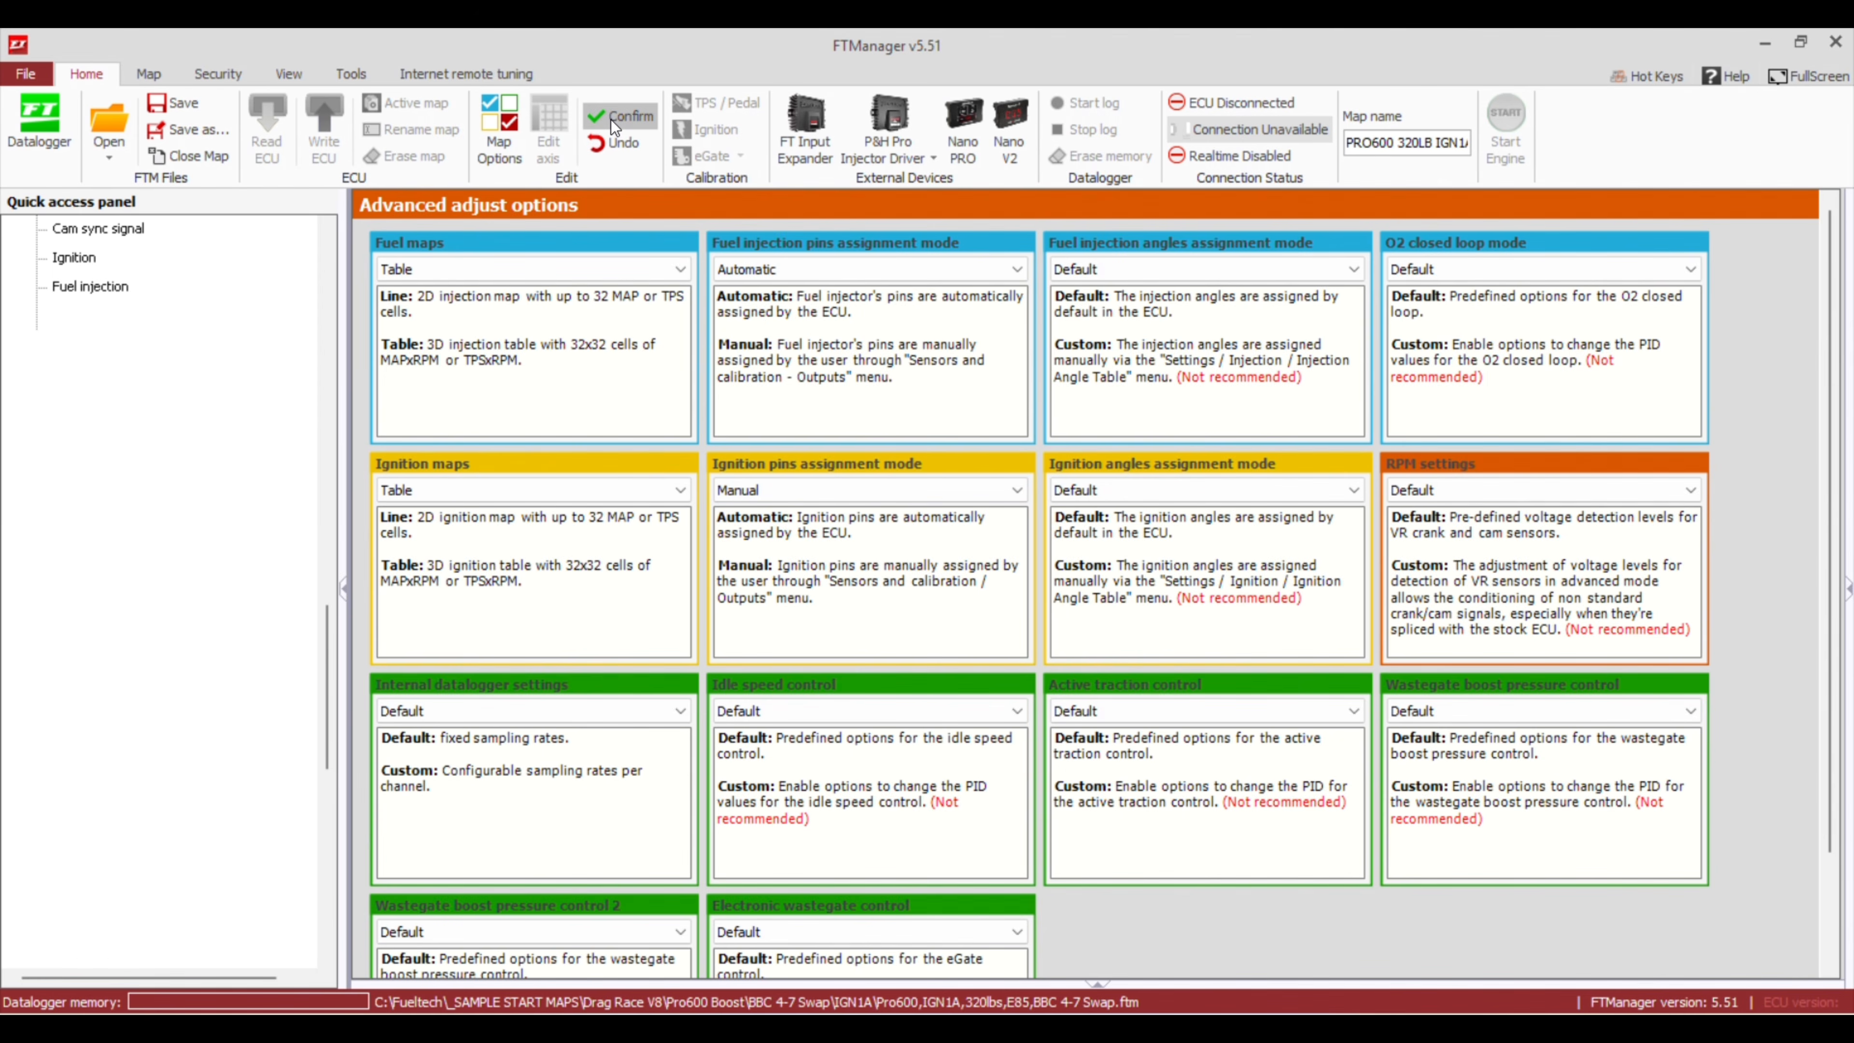
# Return to the Outputs page and search the Yellow output #1 functions for "cy", closing the list without choosing one
pyautogui.moveTo(324, 671); pyautogui.dragTo(320, 789)
pyautogui.click(128, 783)
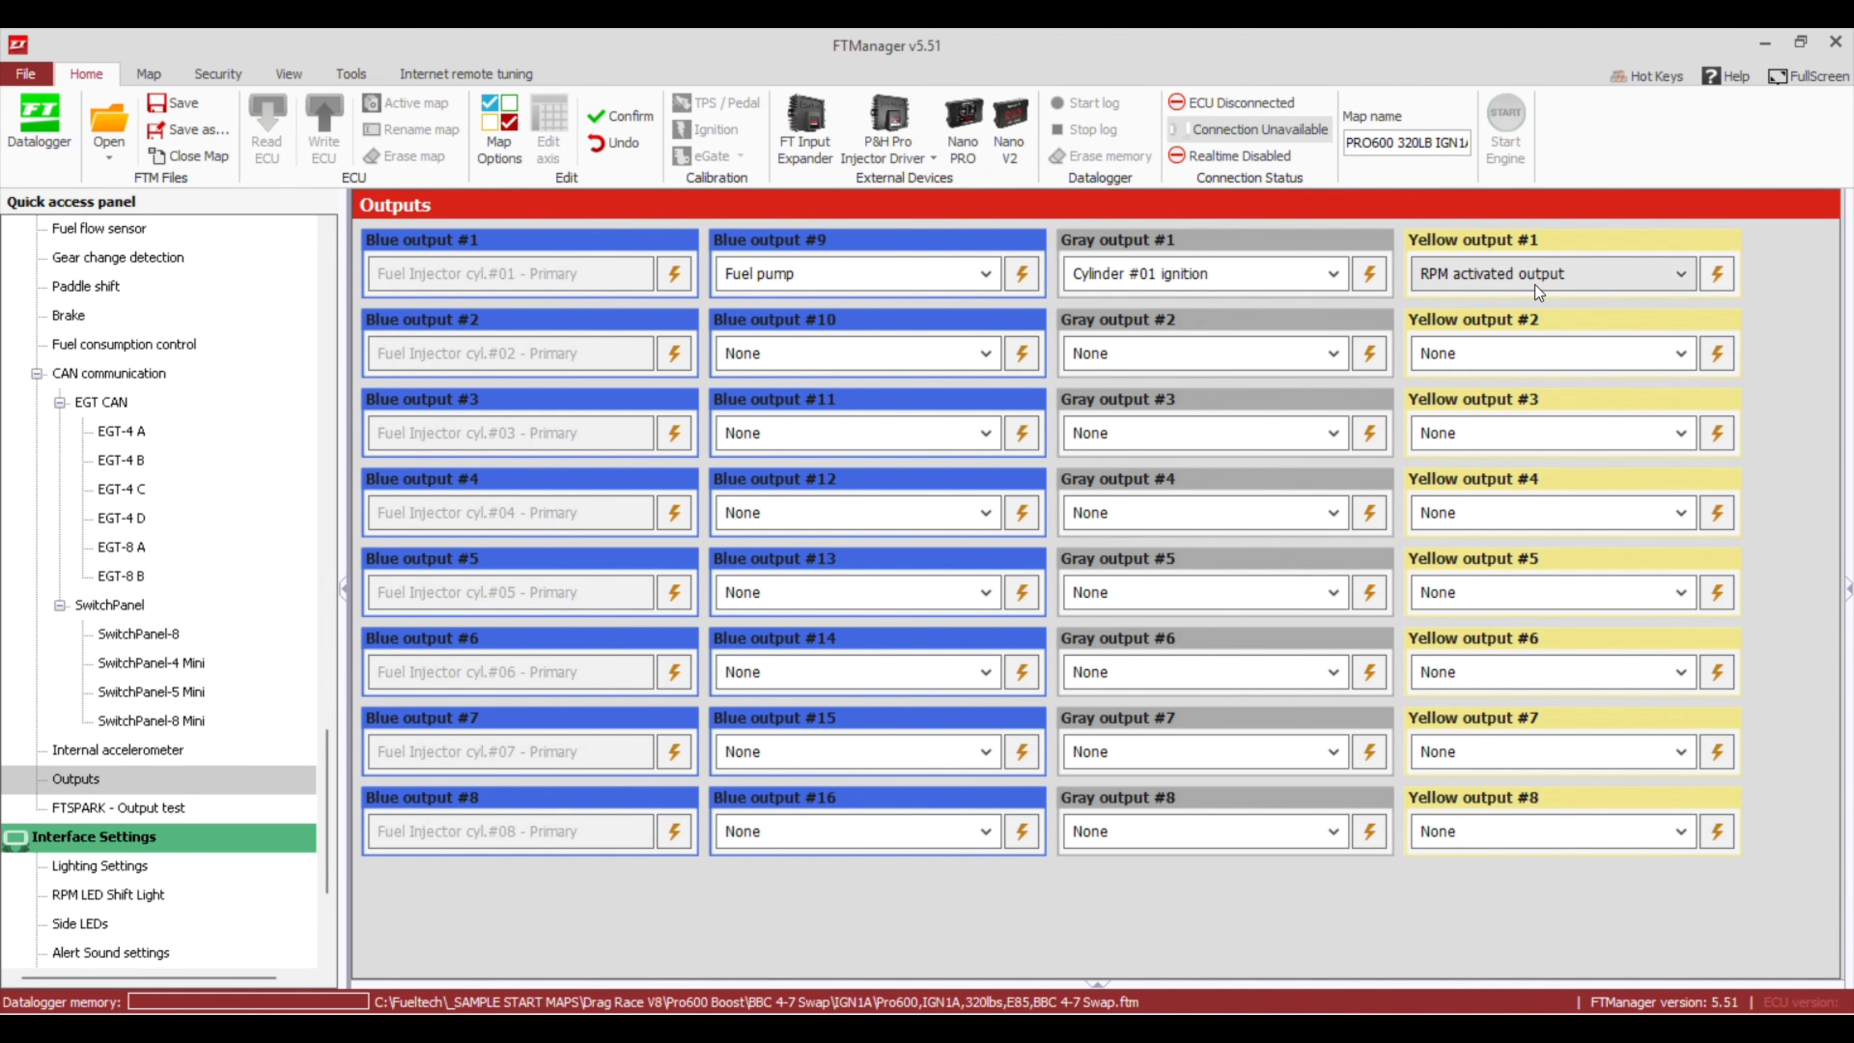
pyautogui.click(1251, 297)
pyautogui.click(1463, 276)
pyautogui.write('cy')
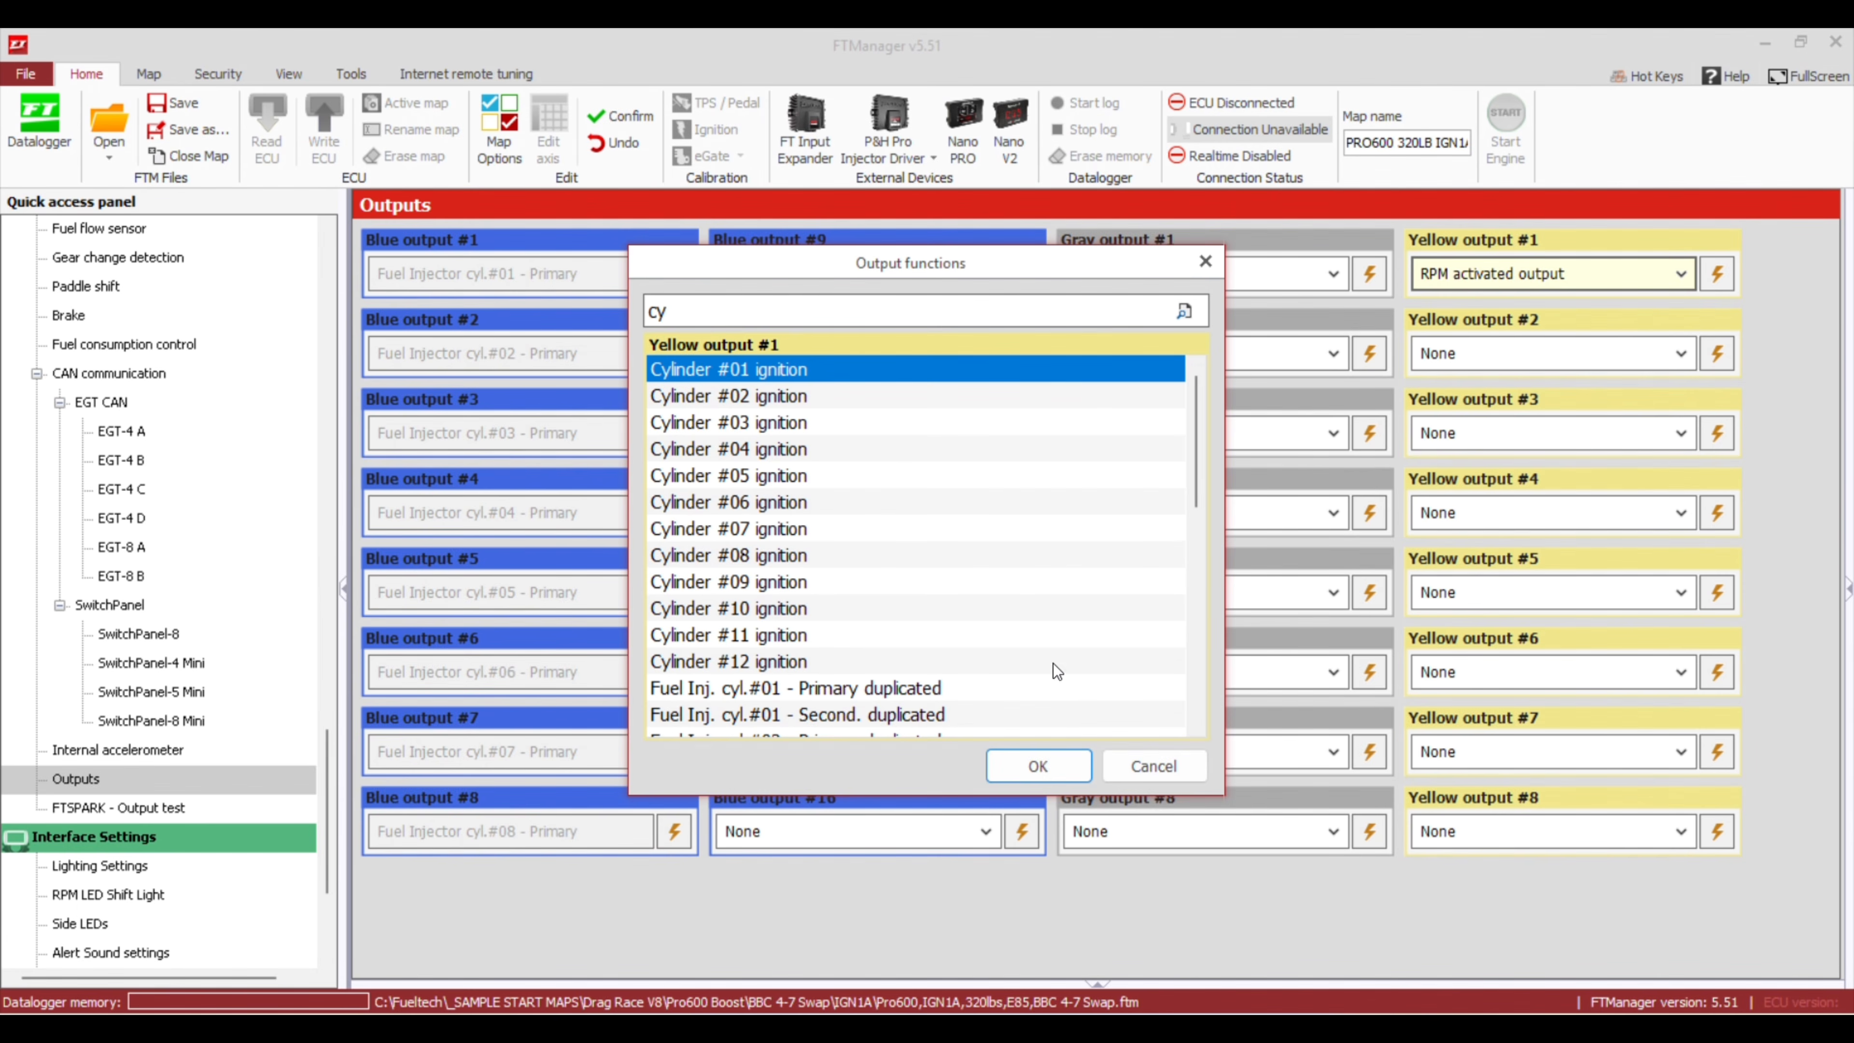
pyautogui.click(1140, 765)
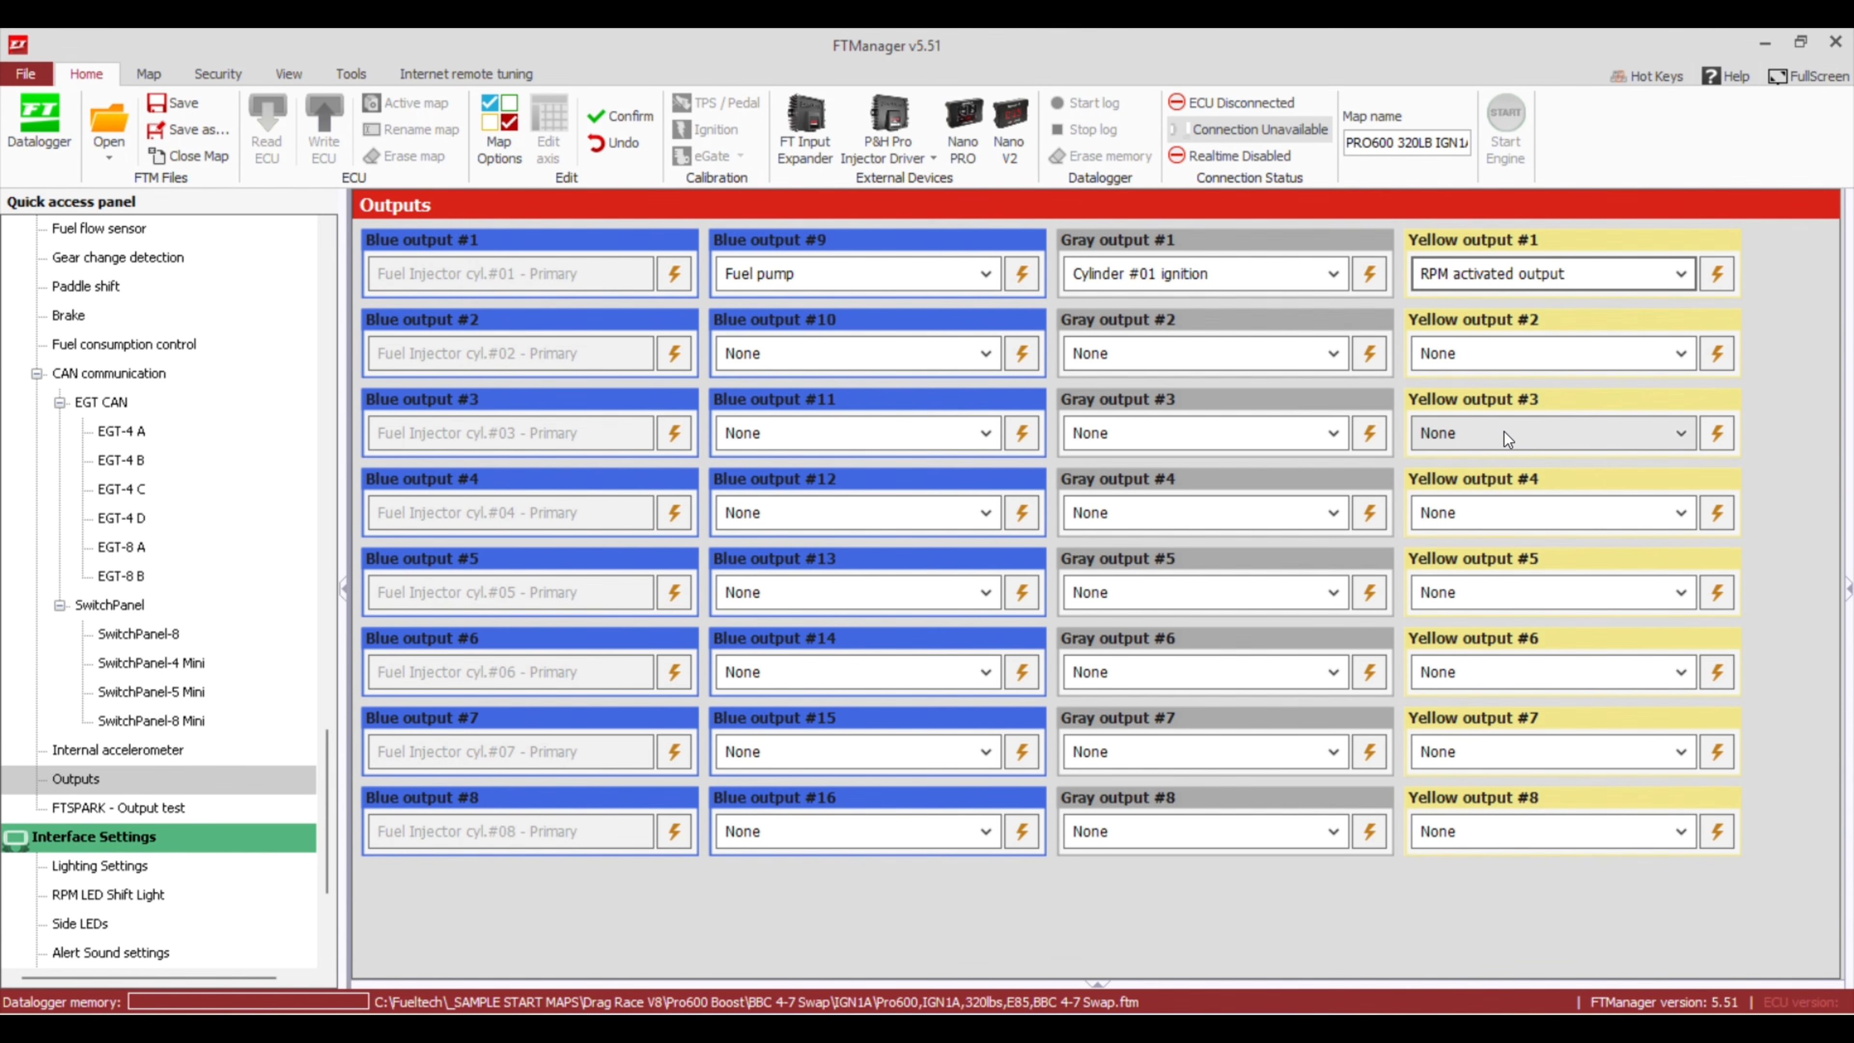
# Assign the Gear shift output function to Yellow output #2
pyautogui.click(1508, 345)
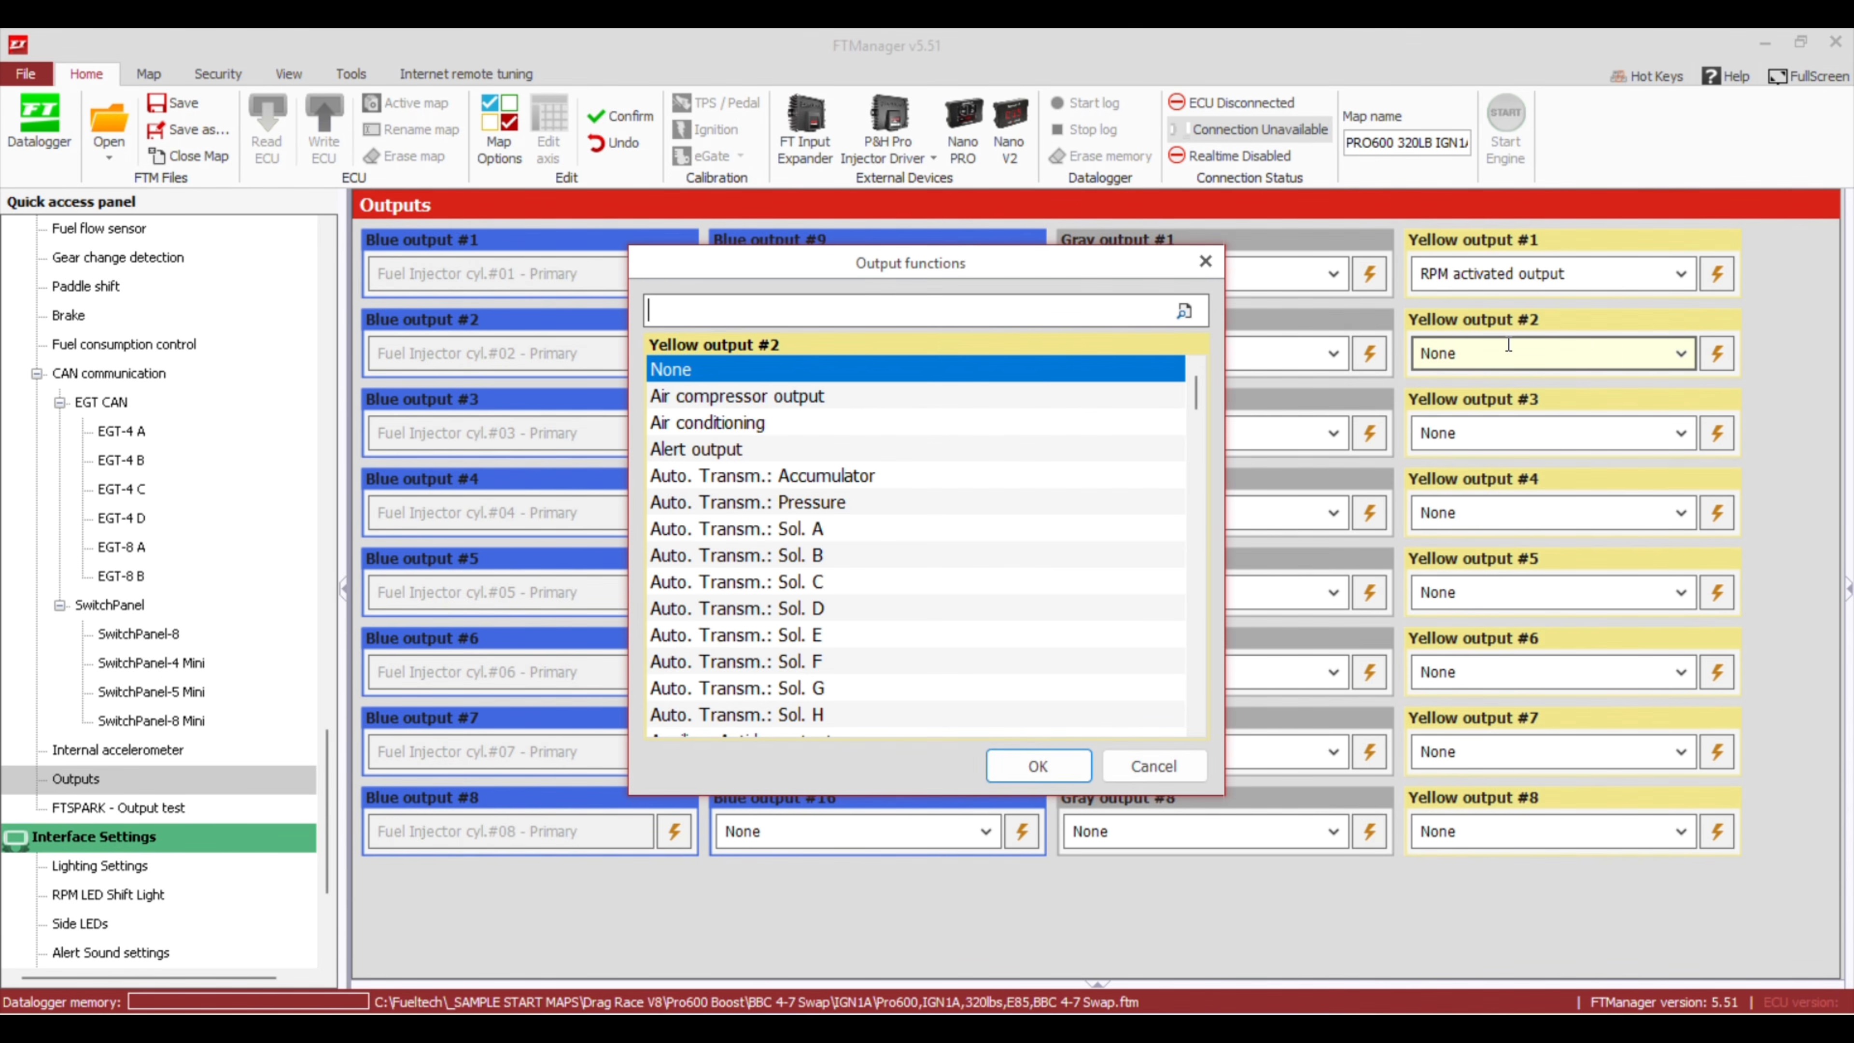
pyautogui.write('gea')
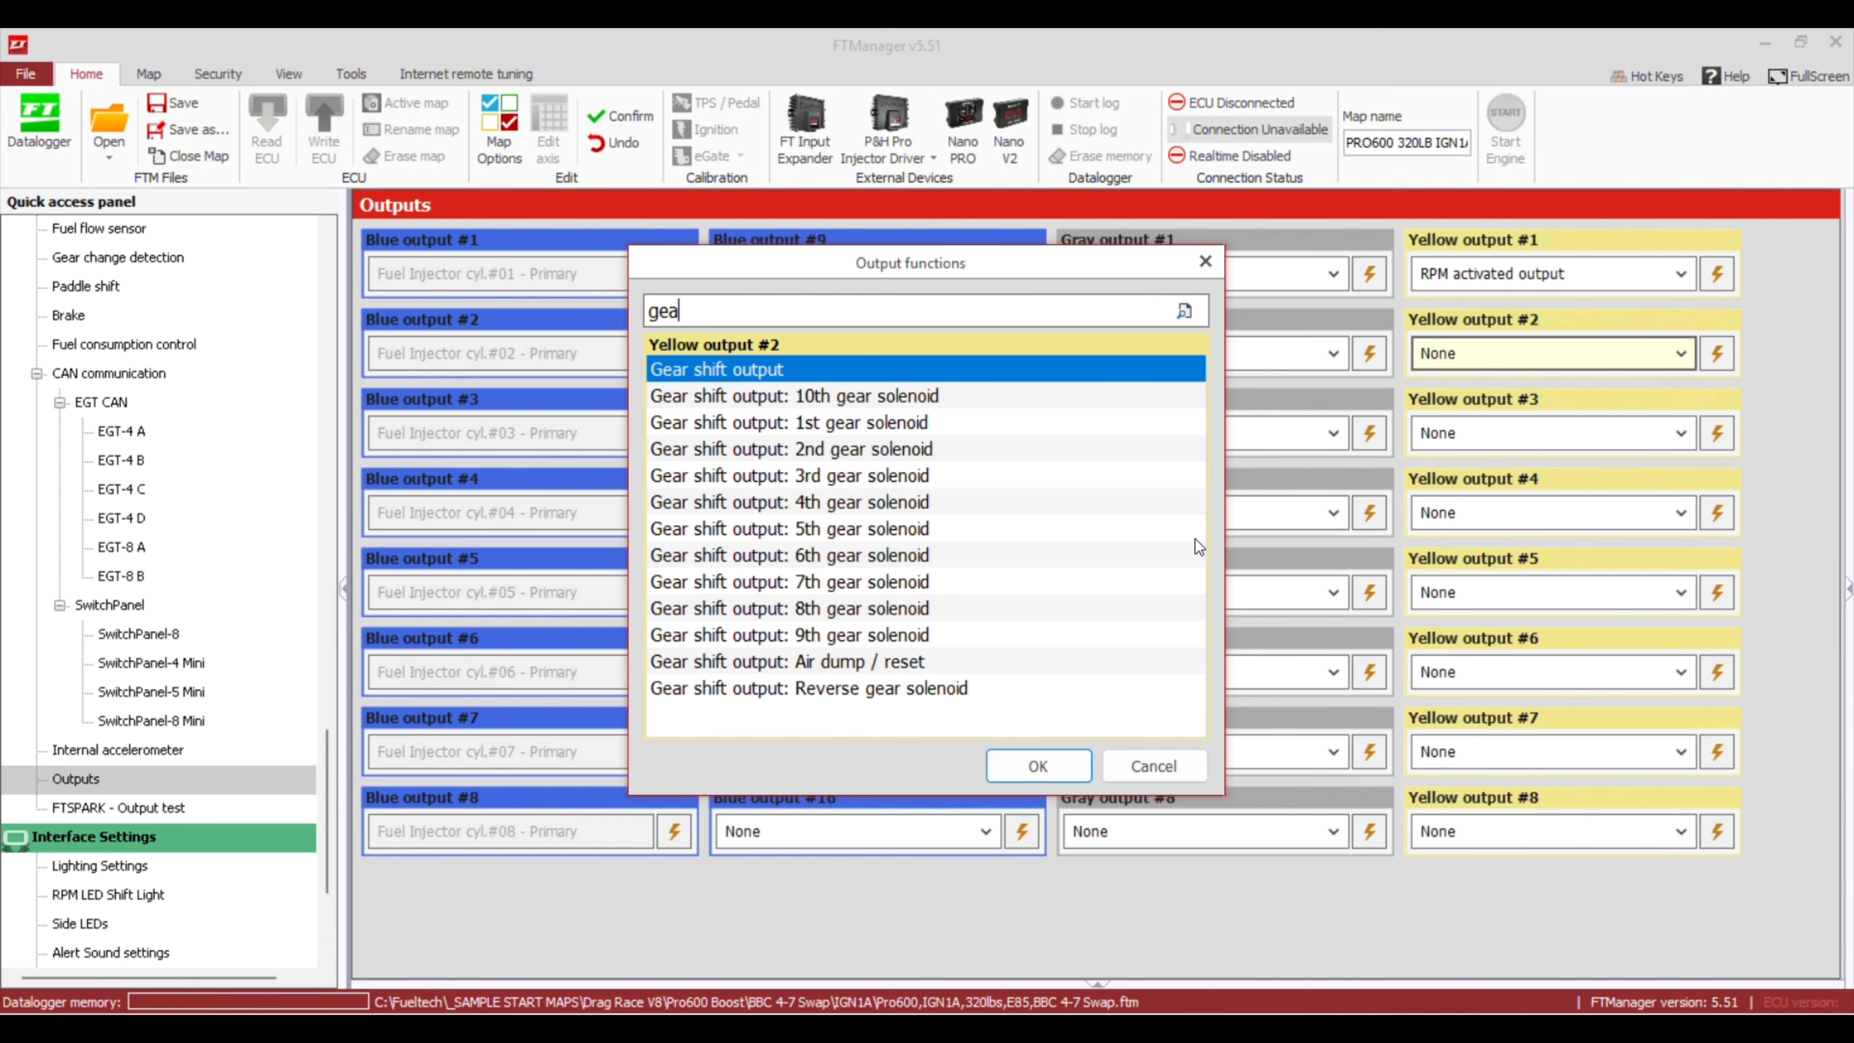
pyautogui.click(1026, 760)
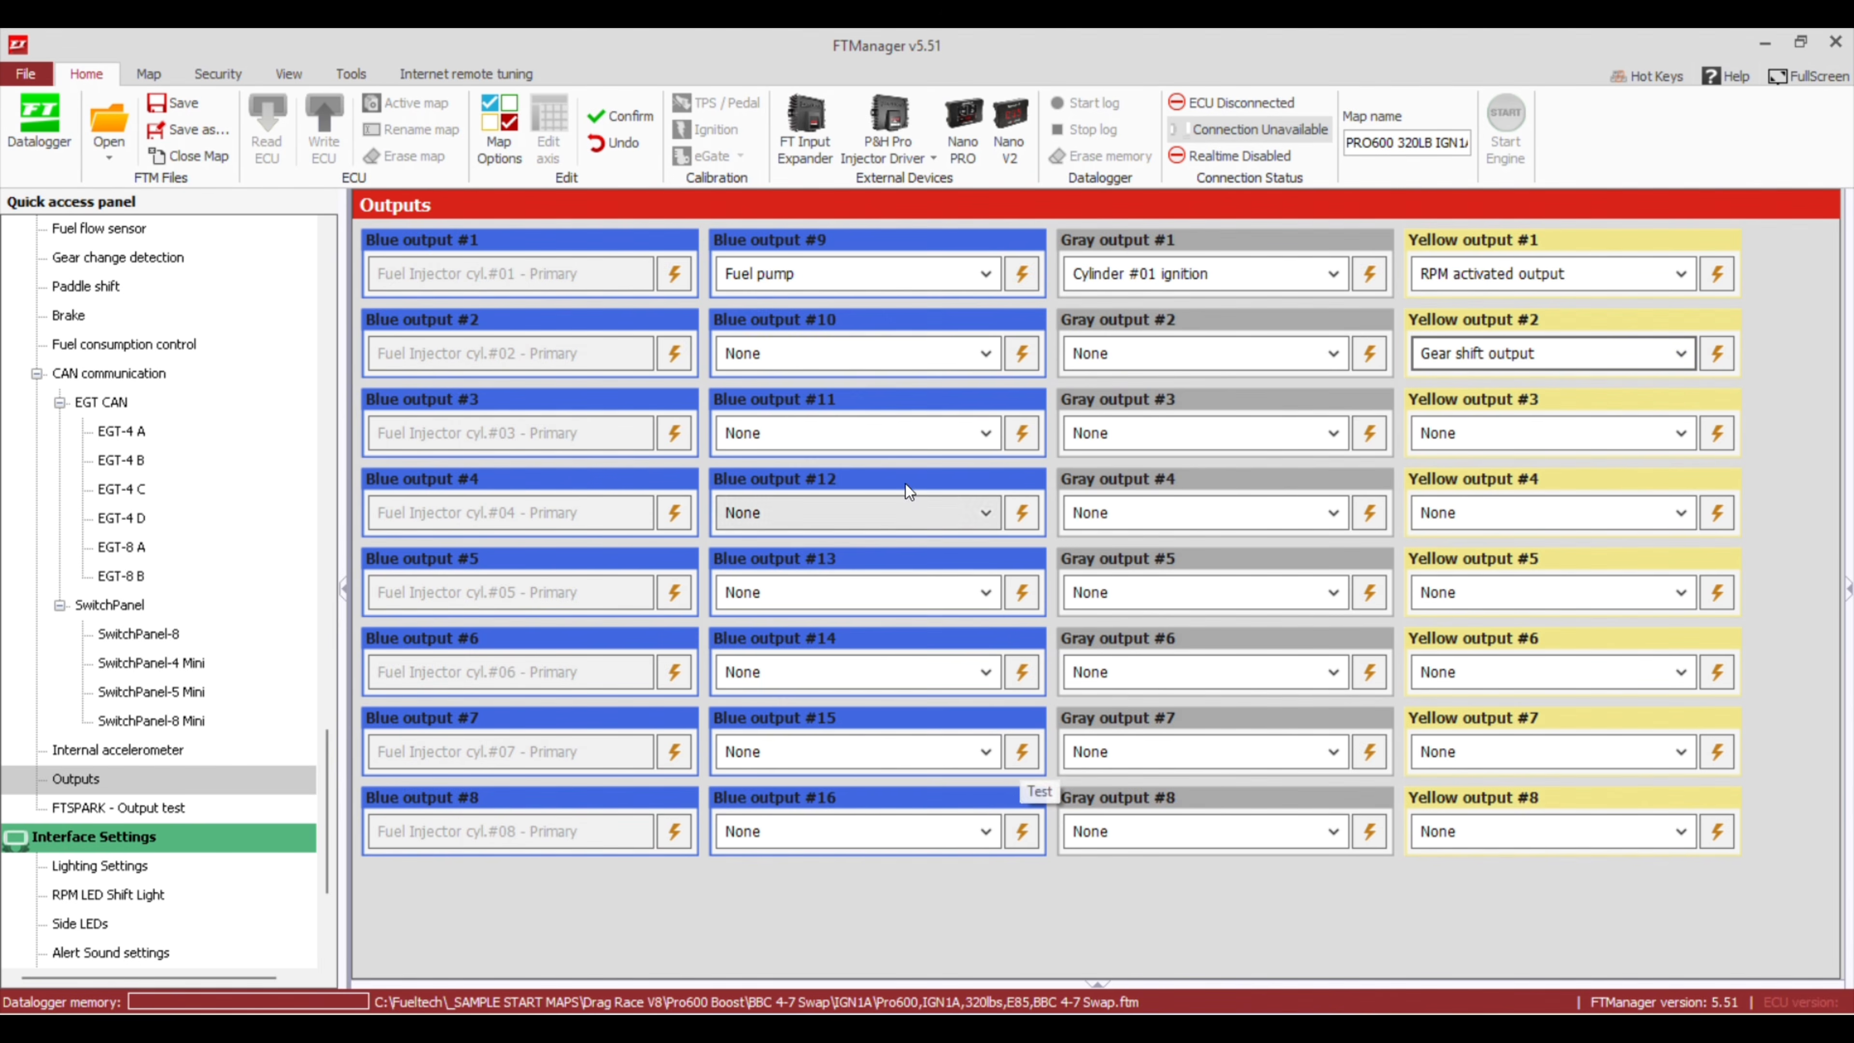
# Enable Gear shift output in the map options and set its output signal to Activated at 12V (Only w/ Yellow outputs)
pyautogui.click(496, 146)
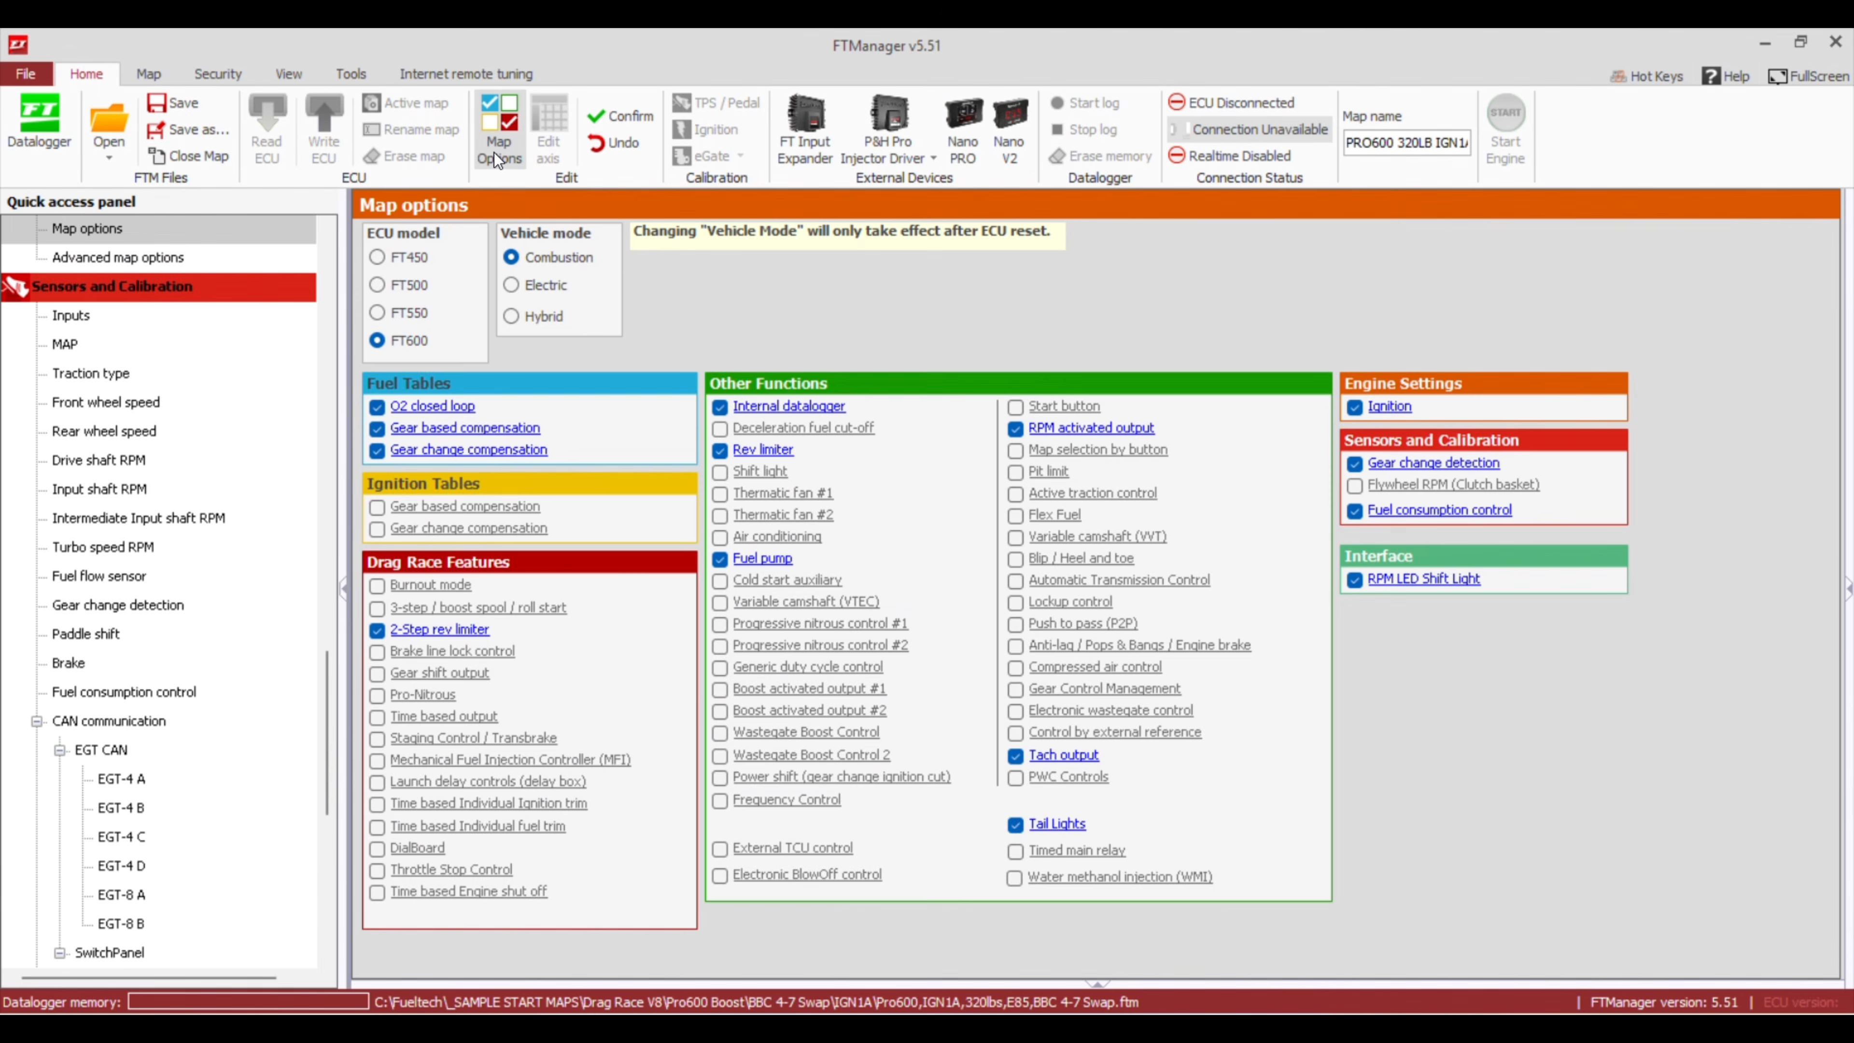
pyautogui.click(378, 675)
pyautogui.click(411, 678)
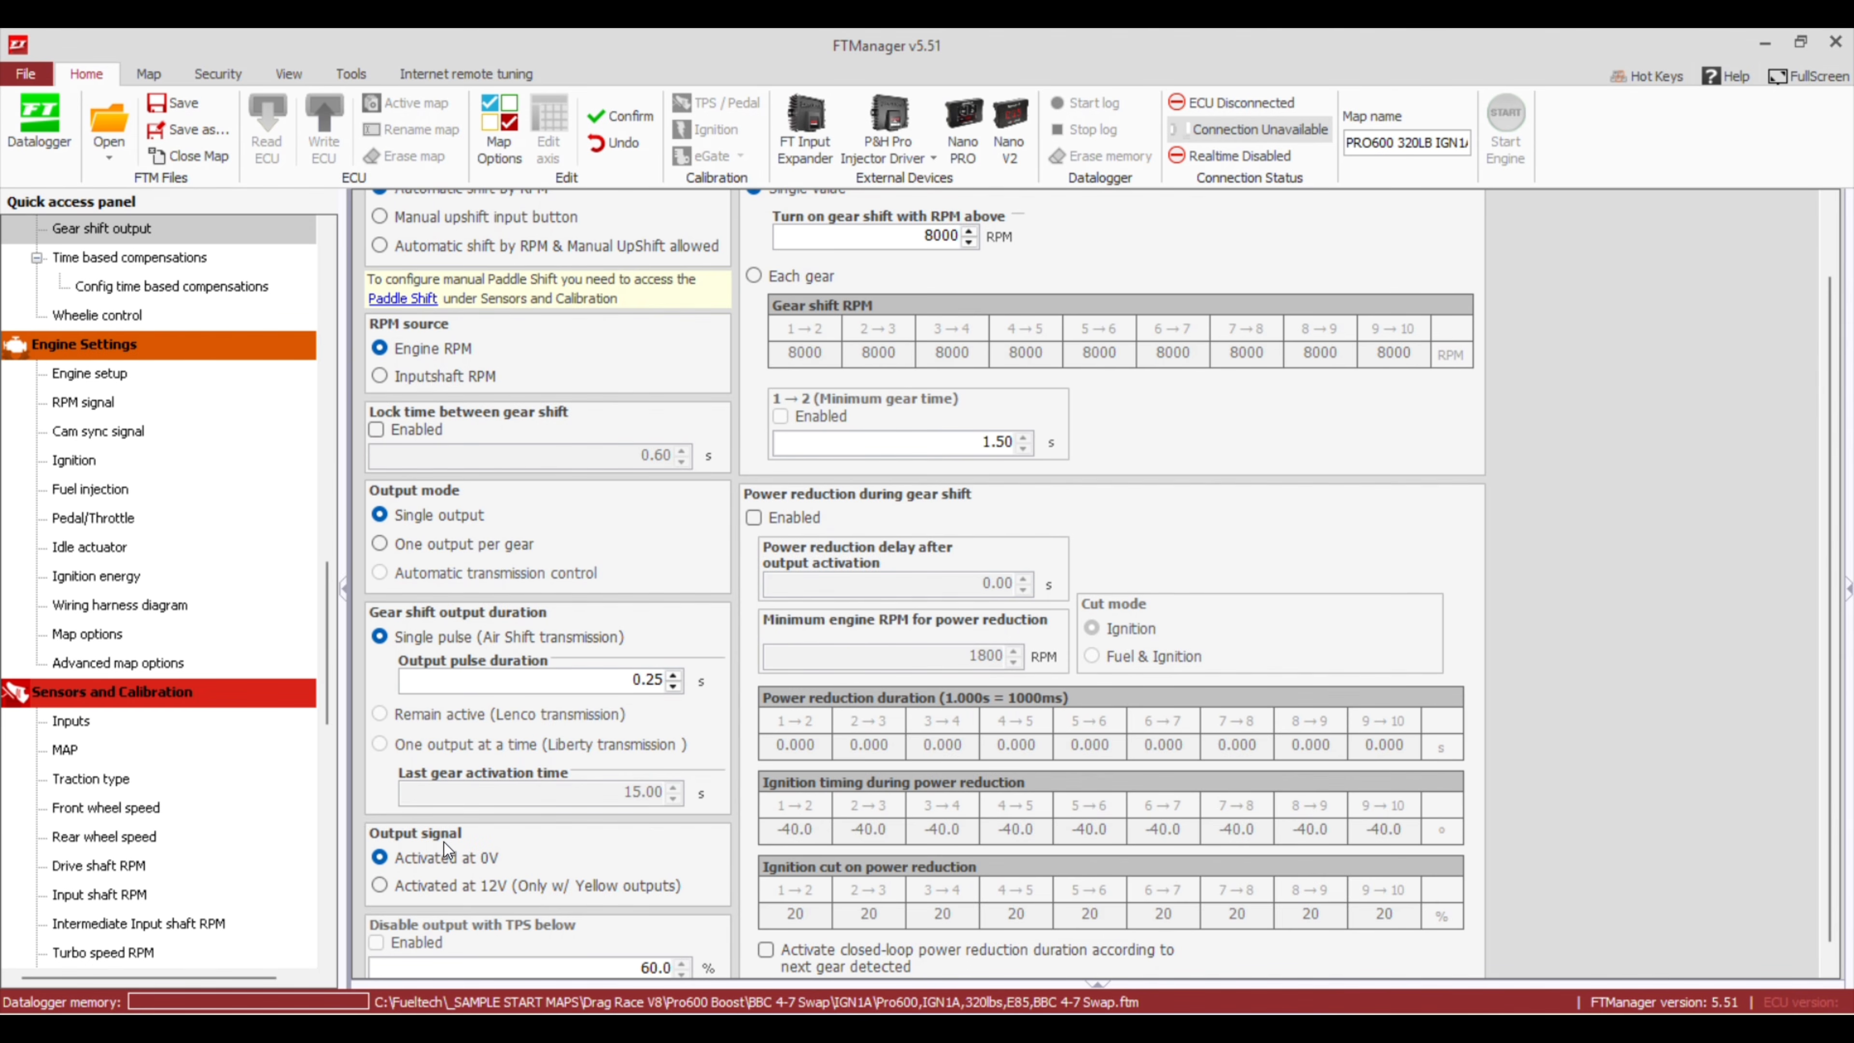
pyautogui.click(432, 887)
pyautogui.moveTo(1835, 511); pyautogui.dragTo(1836, 445)
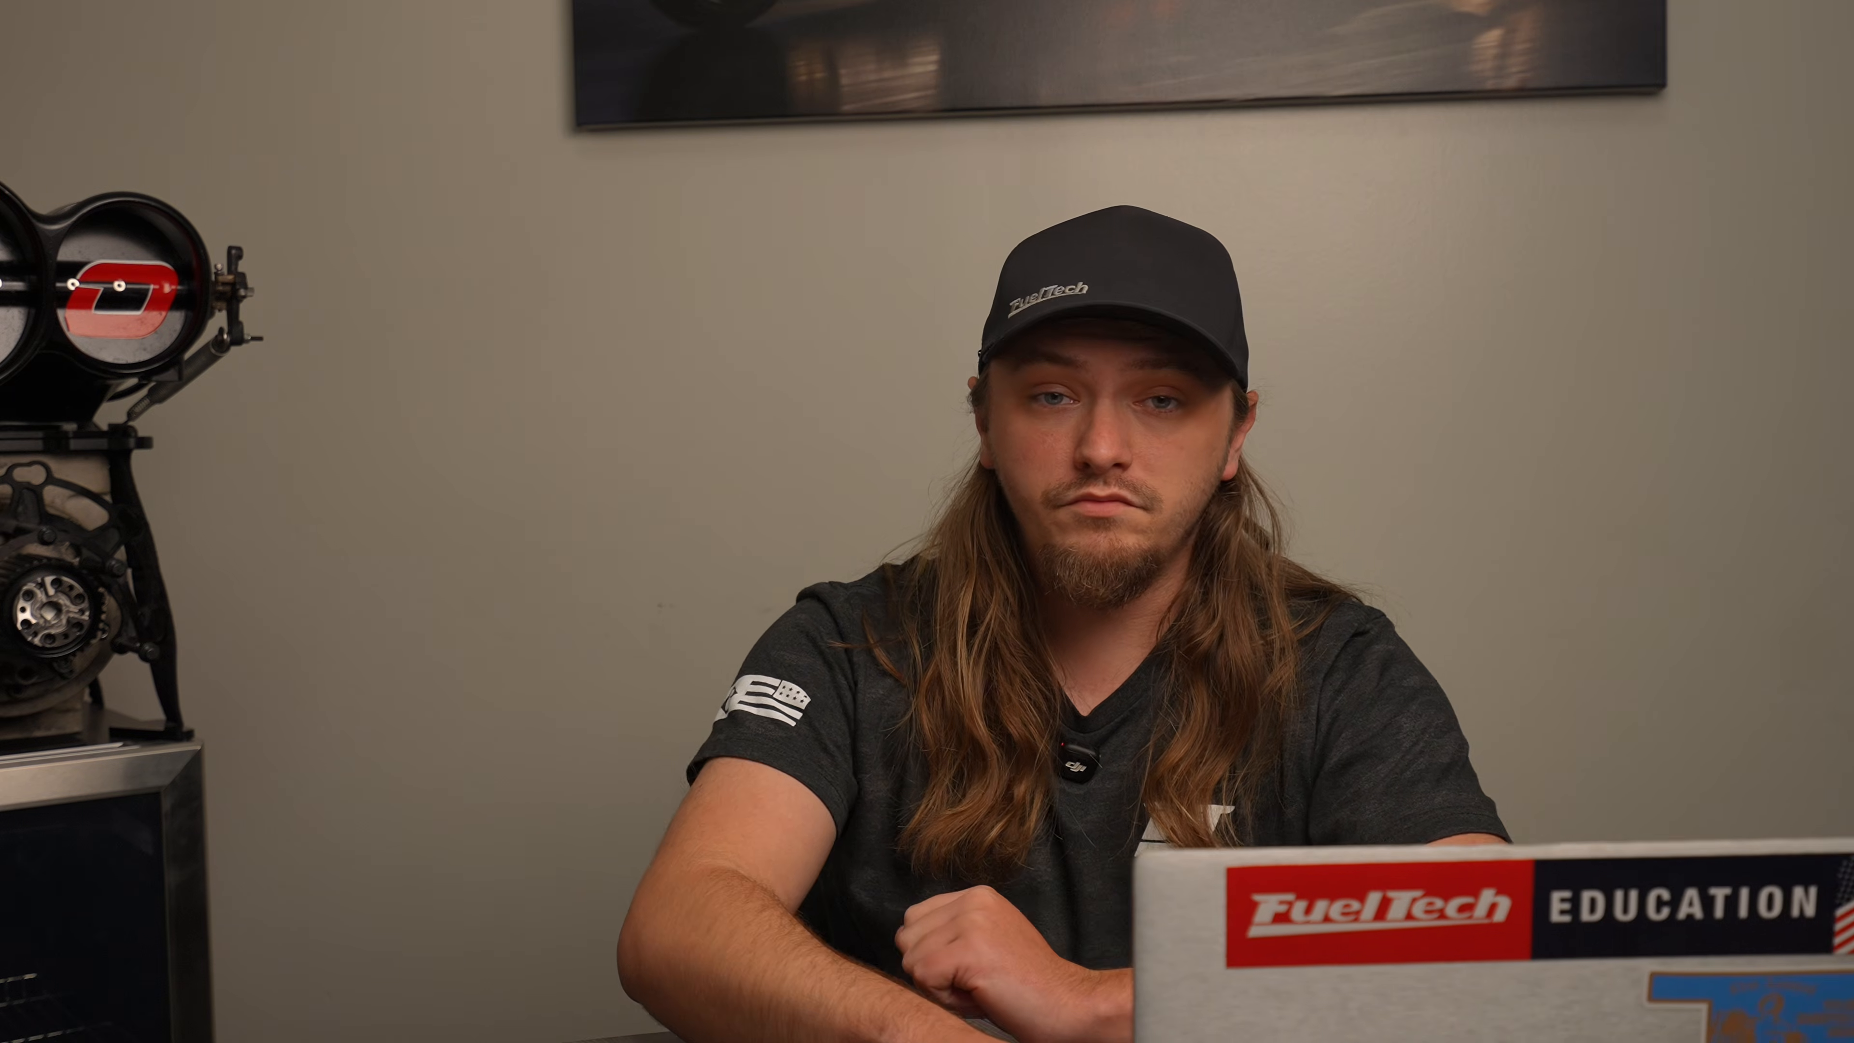